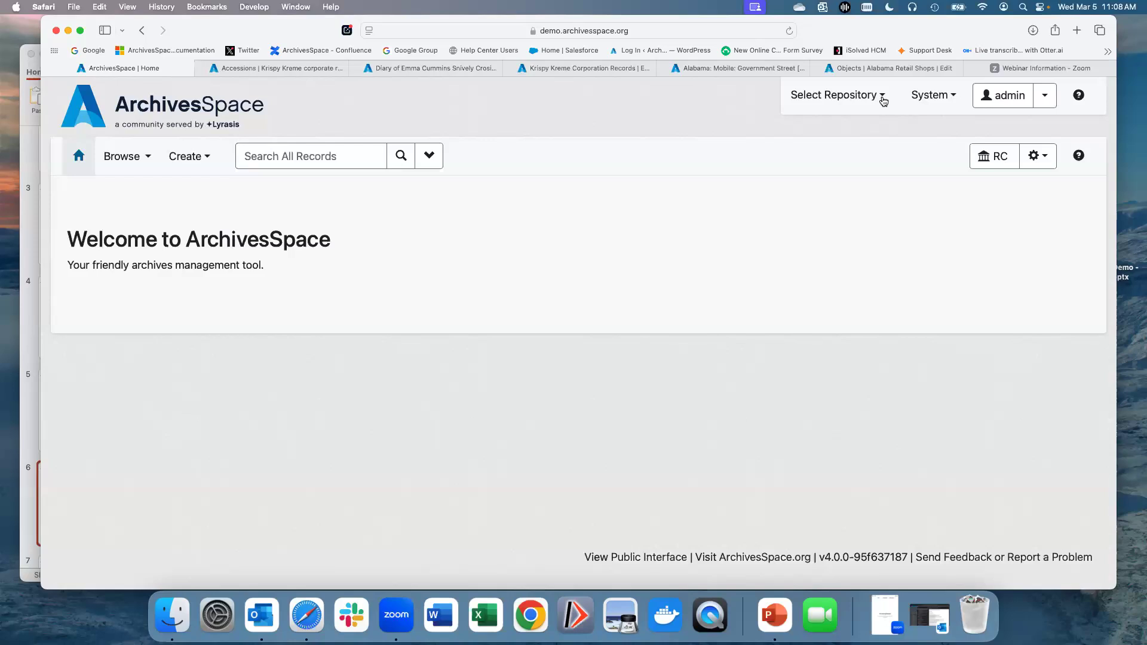
Step: Make the RC repository the active repository
left_click(883, 98)
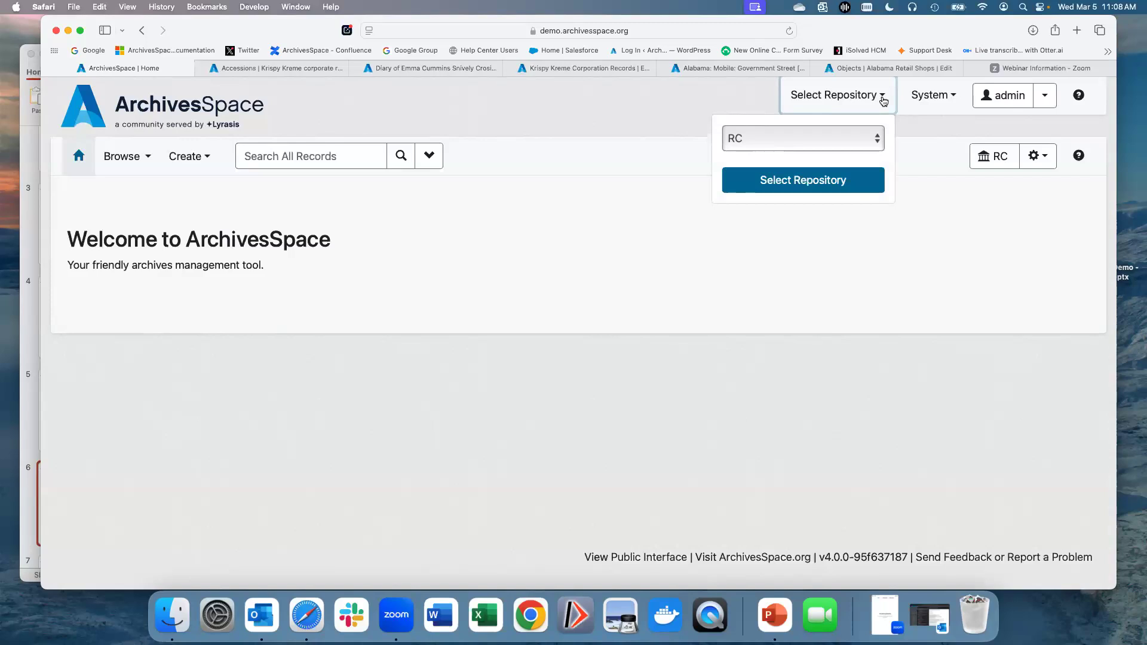
left_click(877, 137)
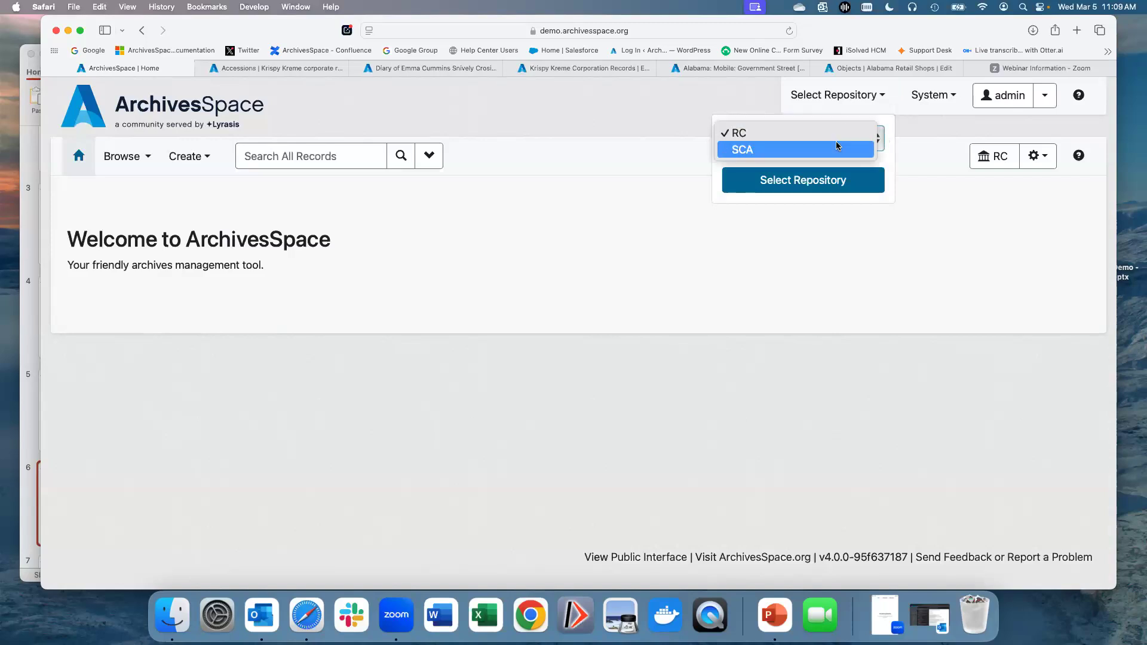
left_click(751, 97)
left_click(760, 185)
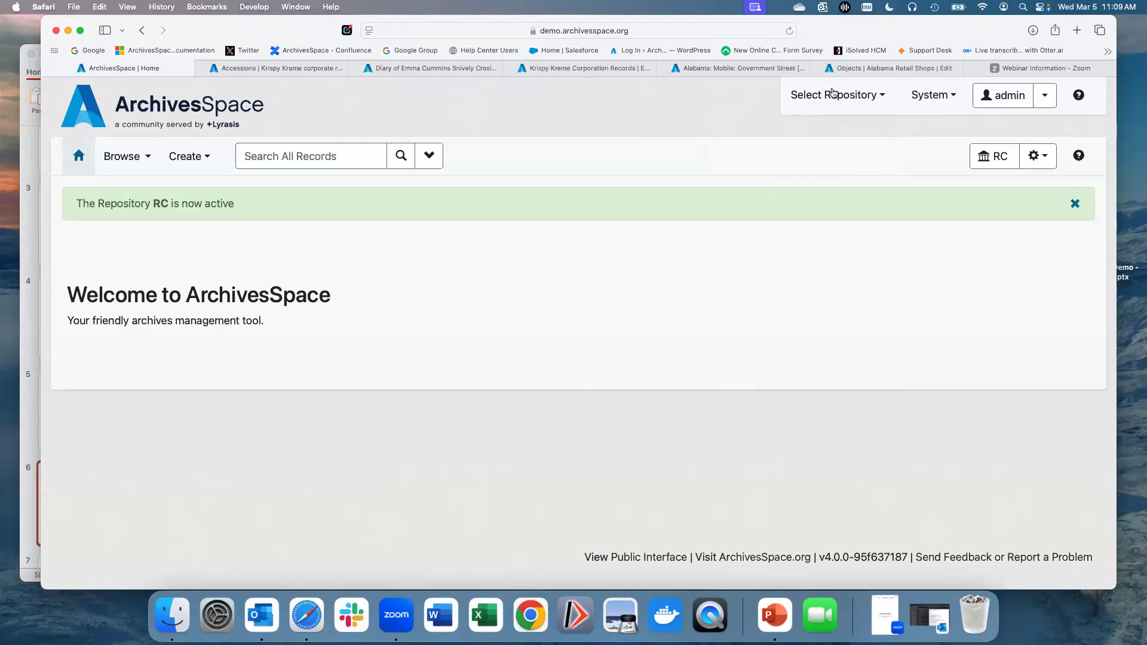
Step: Look through the System menu and the admin user menu options
left_click(926, 98)
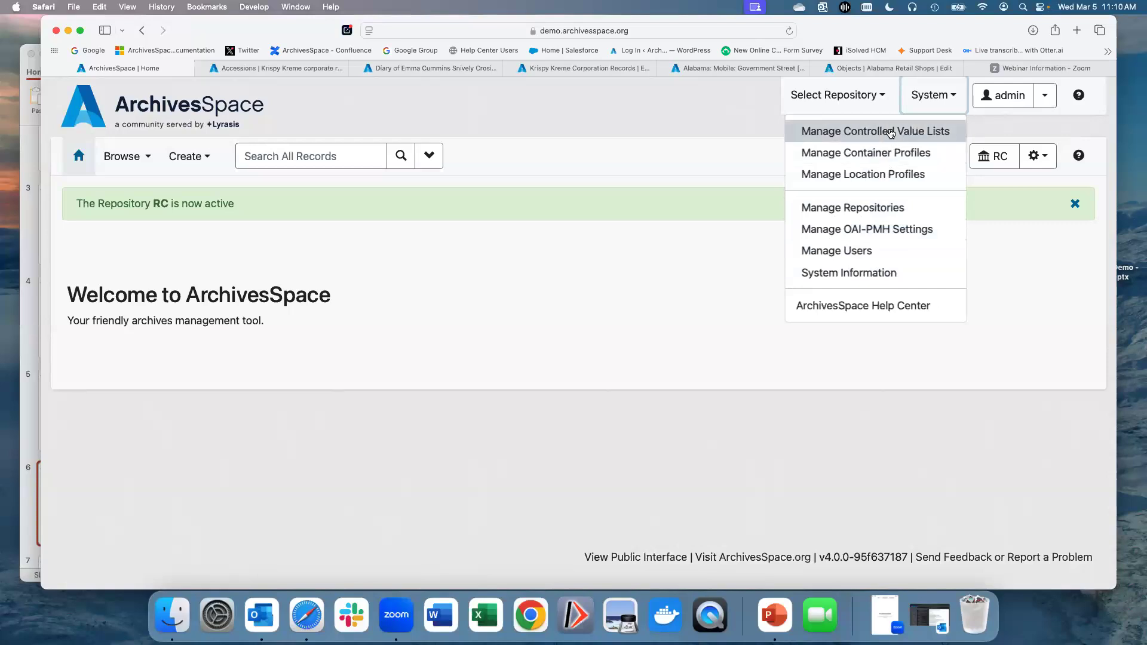
left_click(1004, 121)
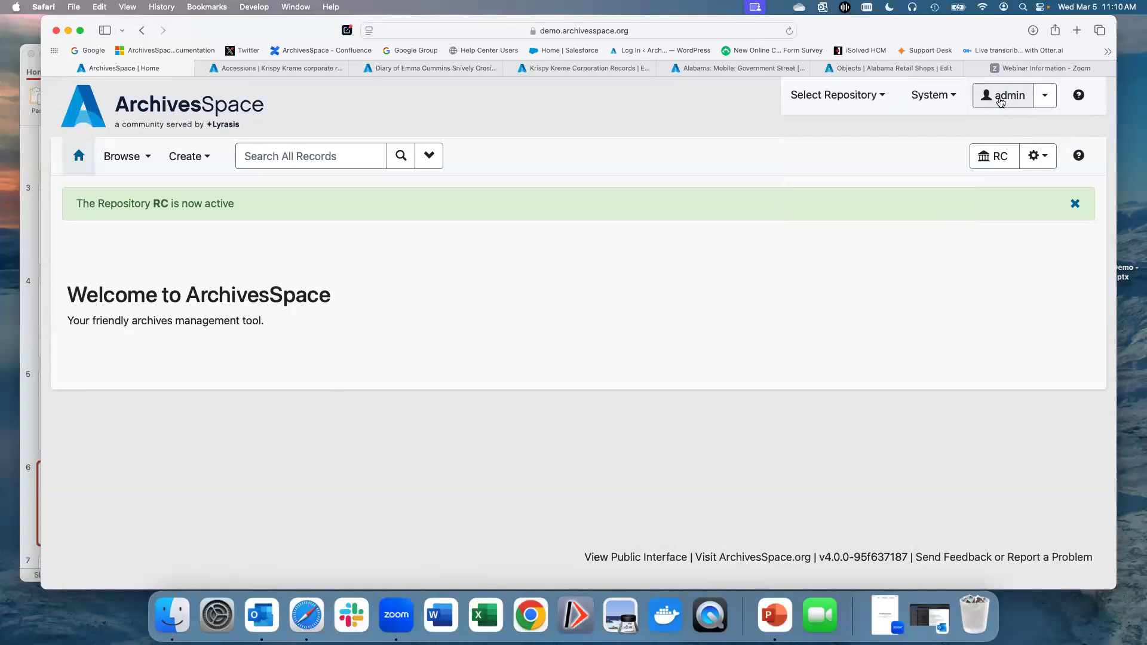
left_click(1045, 98)
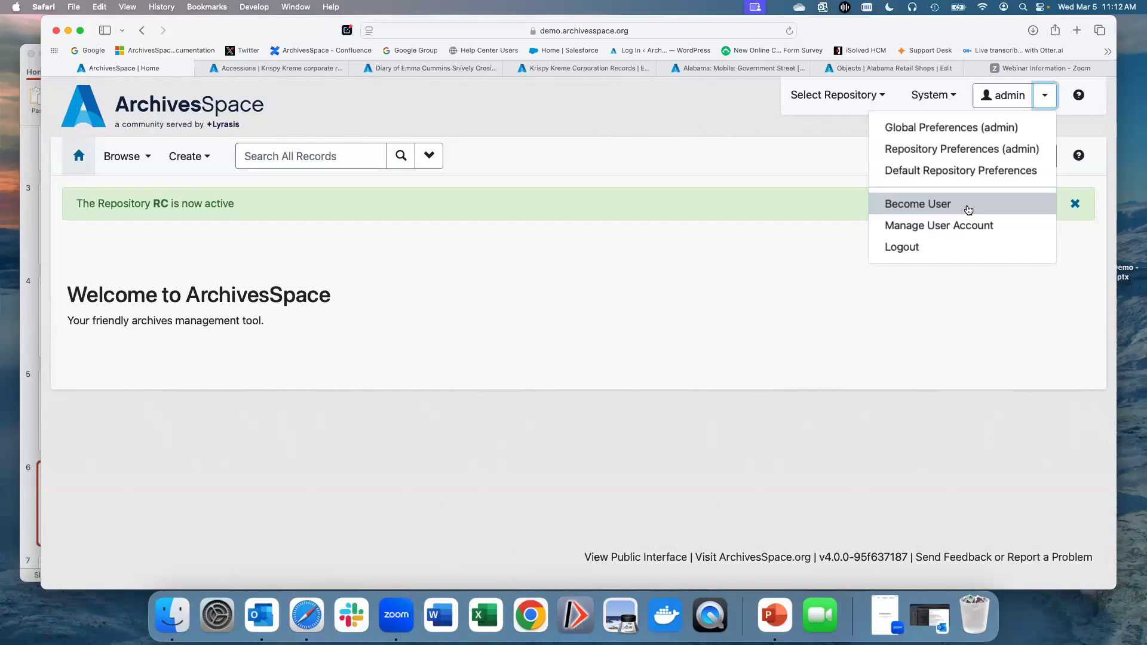
left_click(959, 323)
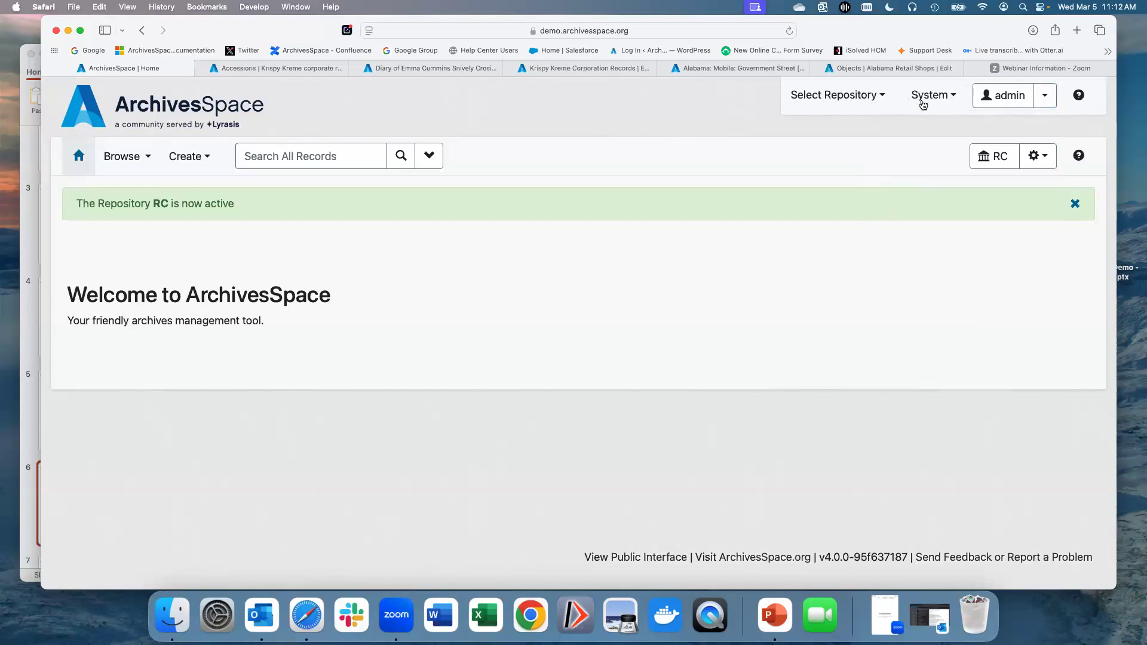
Step: Look through the repository menu and the repository settings menu, including its Plug-ins submenu
left_click(1002, 158)
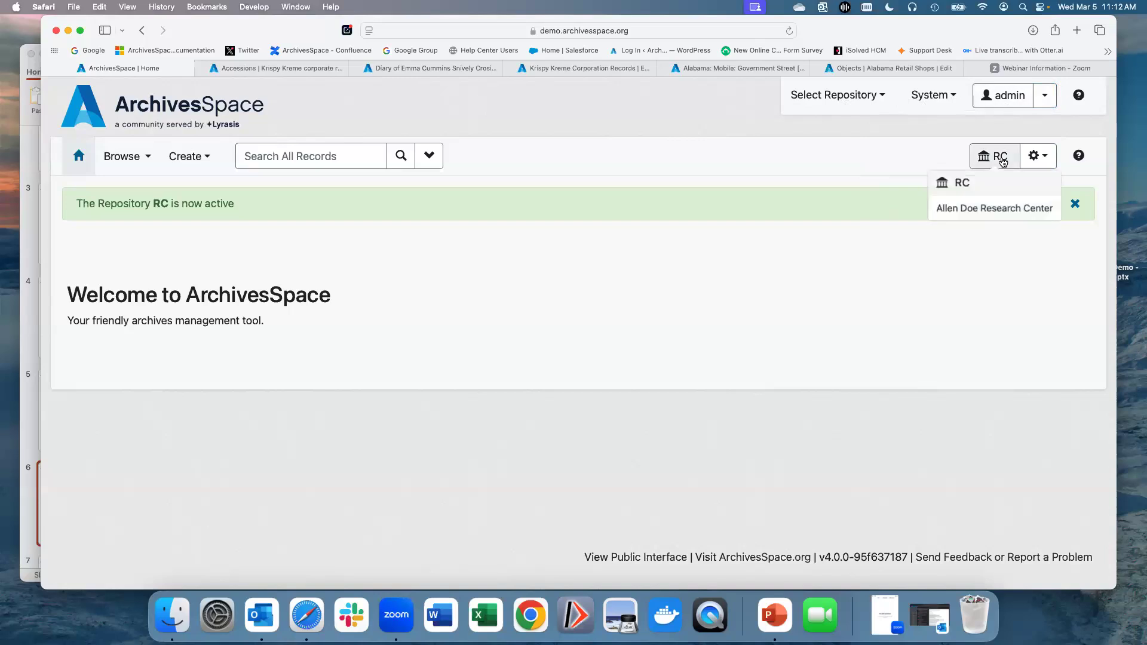
left_click(1042, 115)
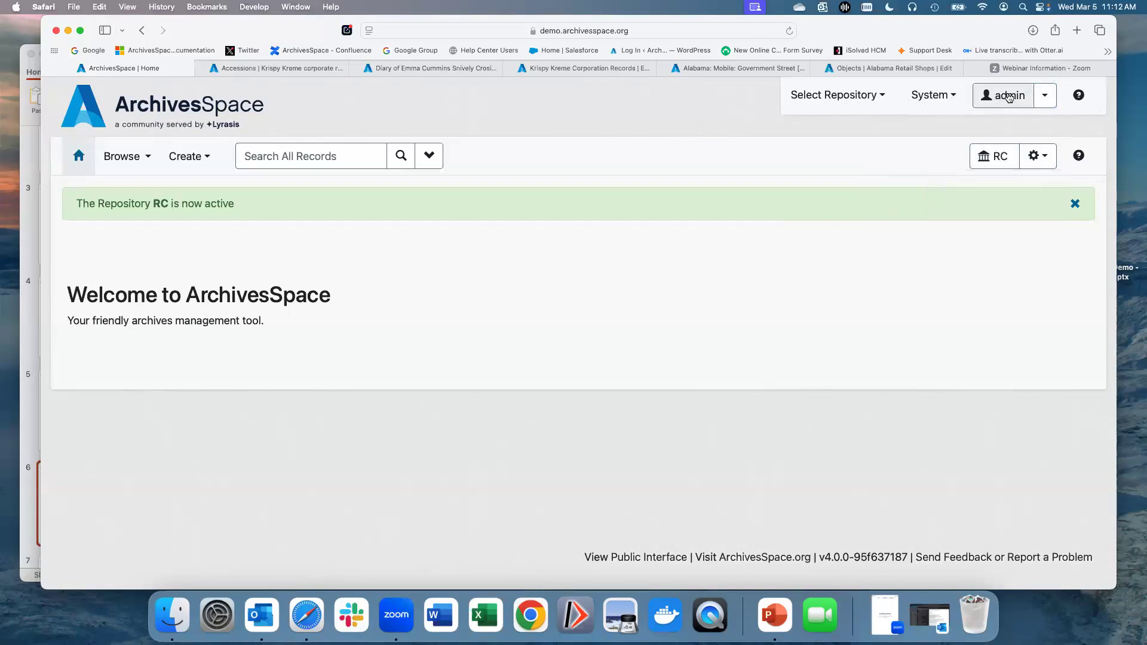
mouse_move(996, 153)
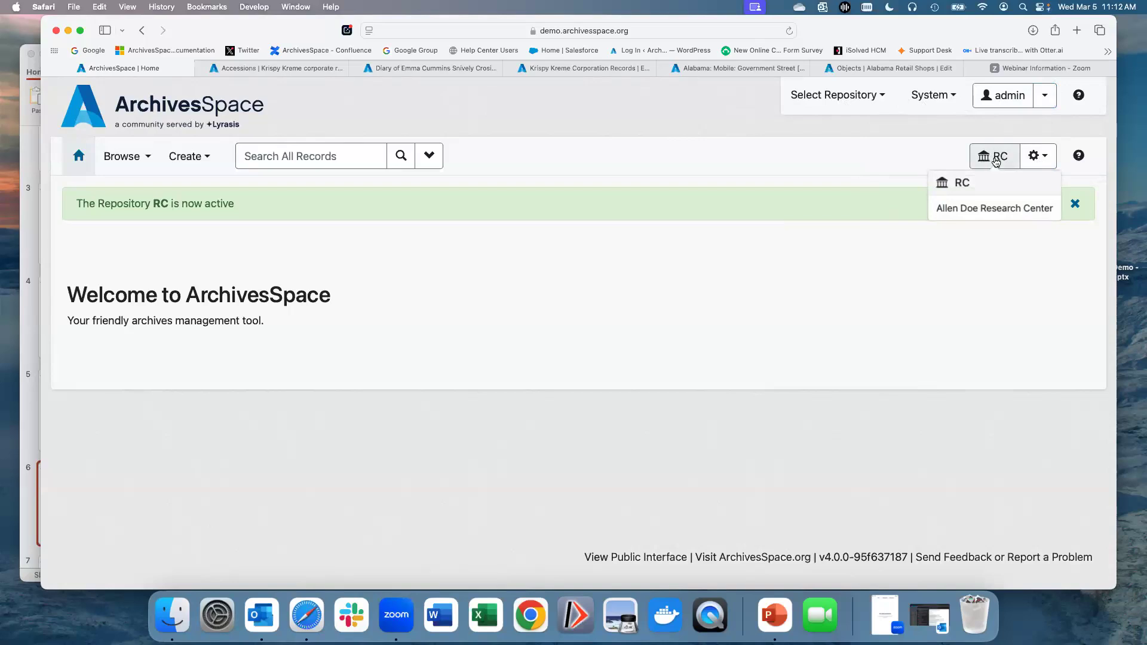
left_click(1038, 162)
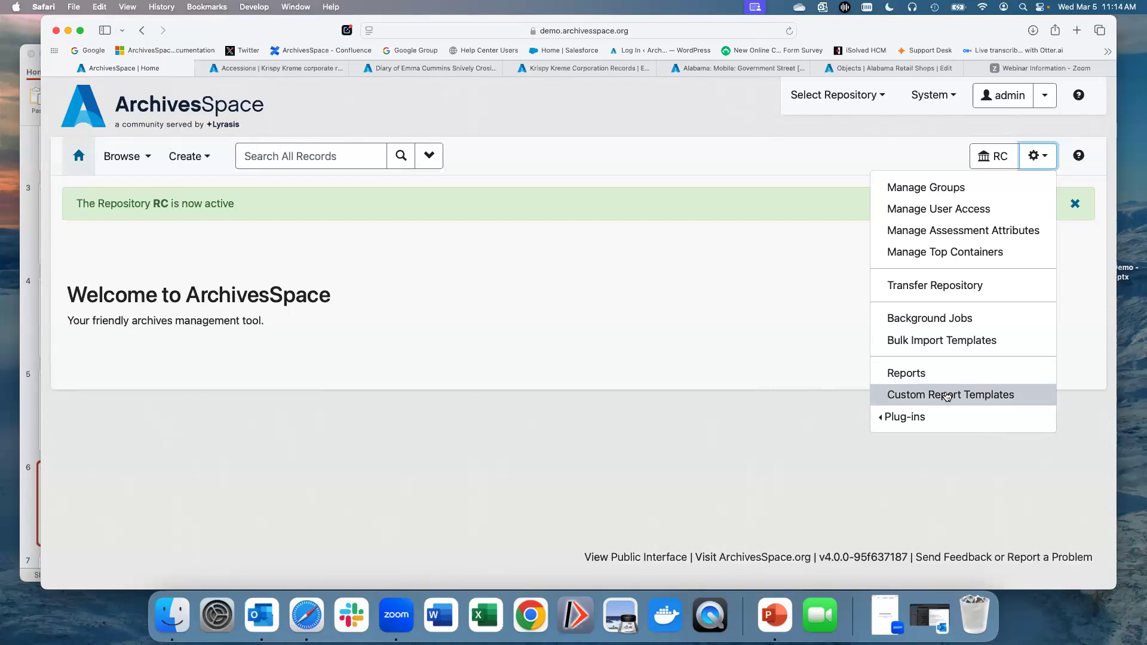
mouse_move(944, 425)
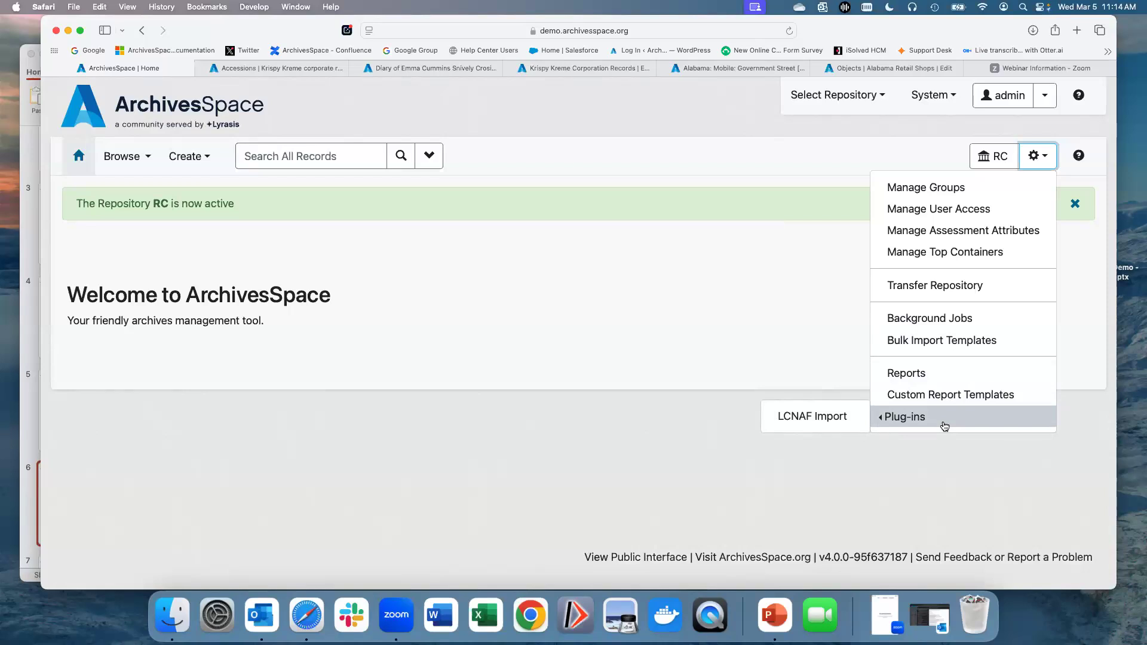
left_click(762, 357)
left_click(995, 156)
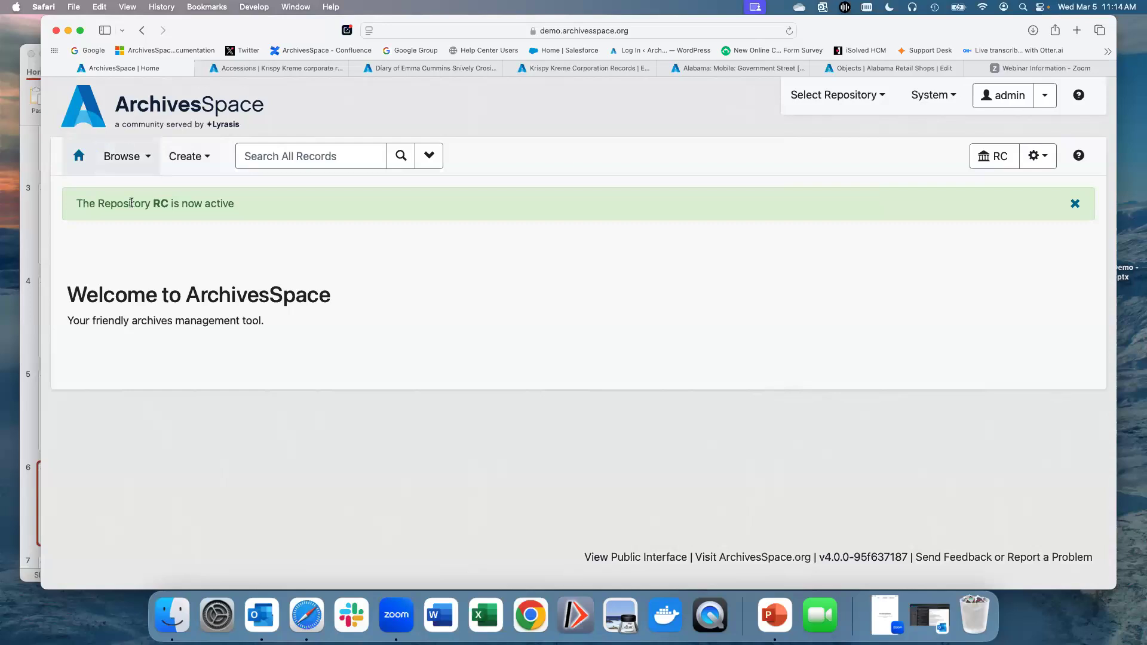
Step: Look through the Create menu with its Agent and Background Job submenus, and the Browse menu
left_click(187, 163)
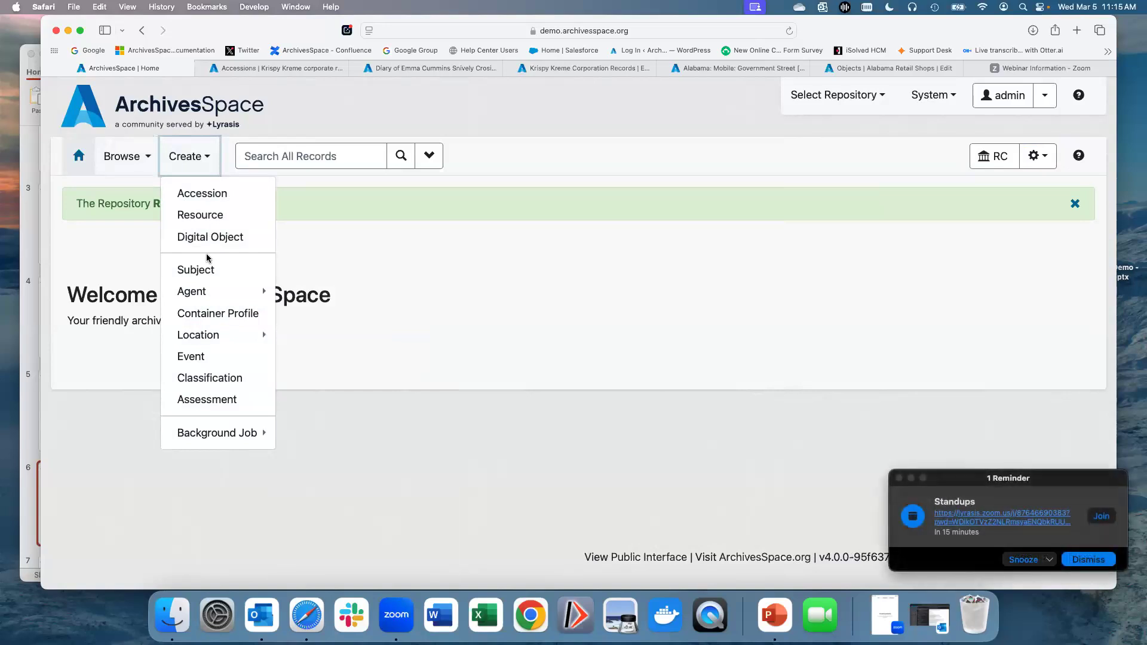
left_click(1093, 560)
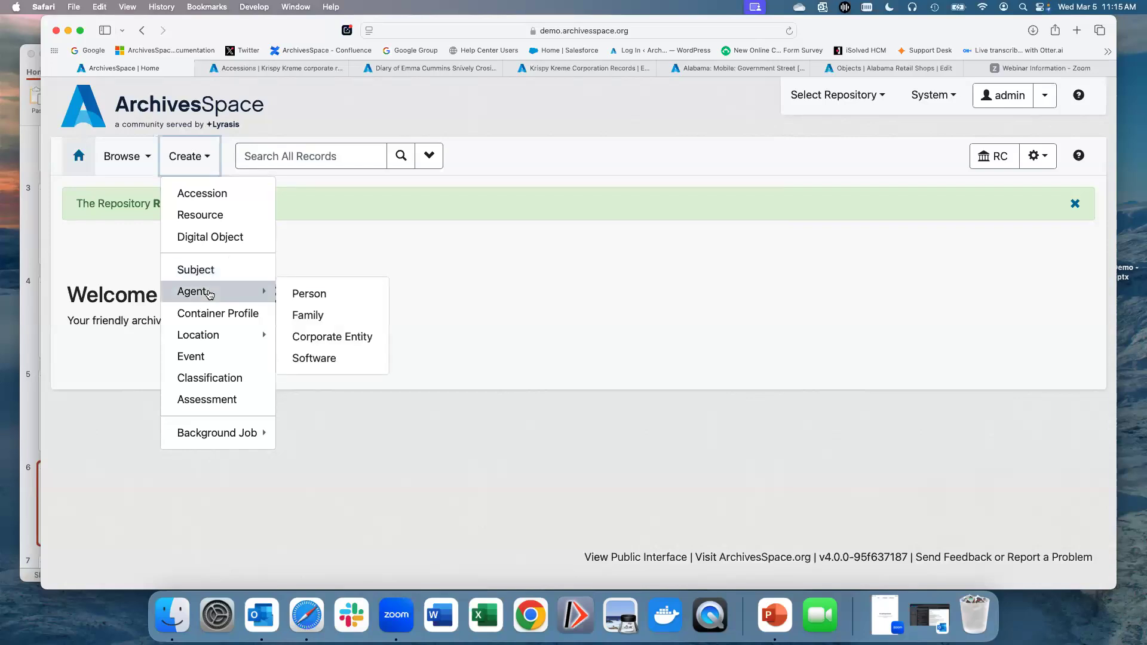
mouse_move(201, 341)
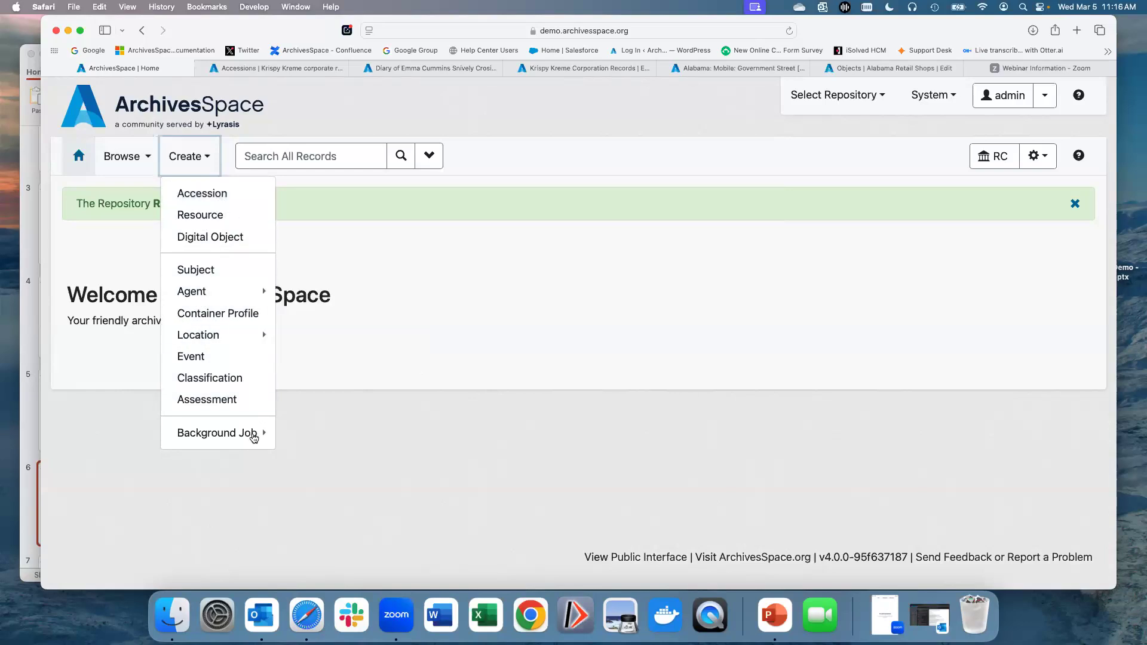
mouse_move(251, 436)
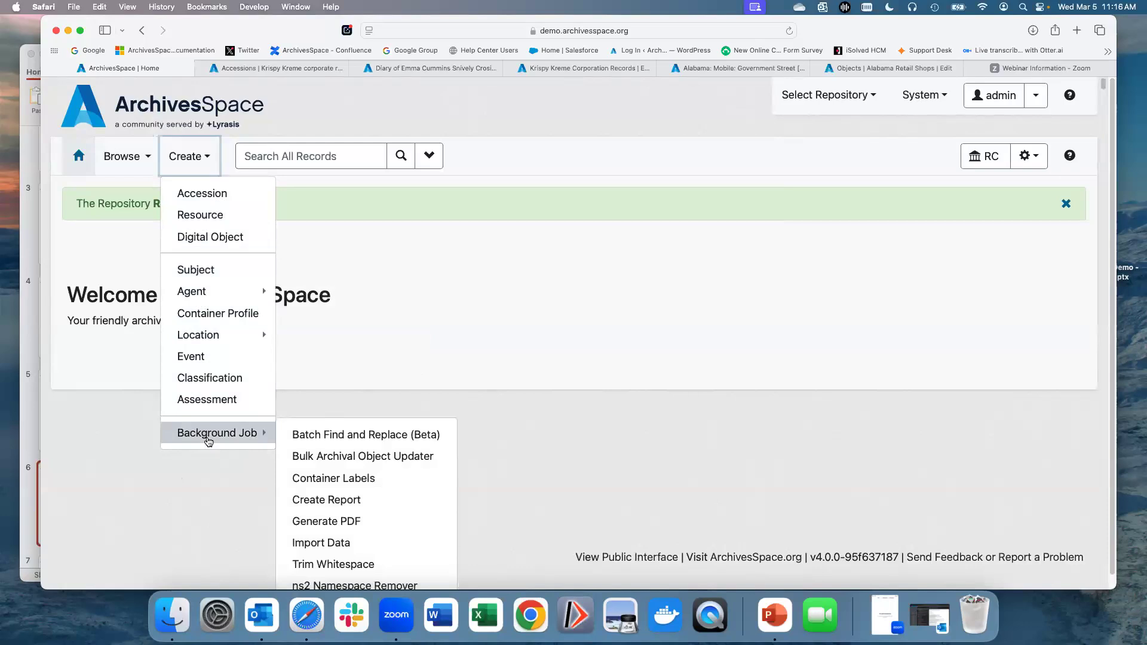
left_click(92, 246)
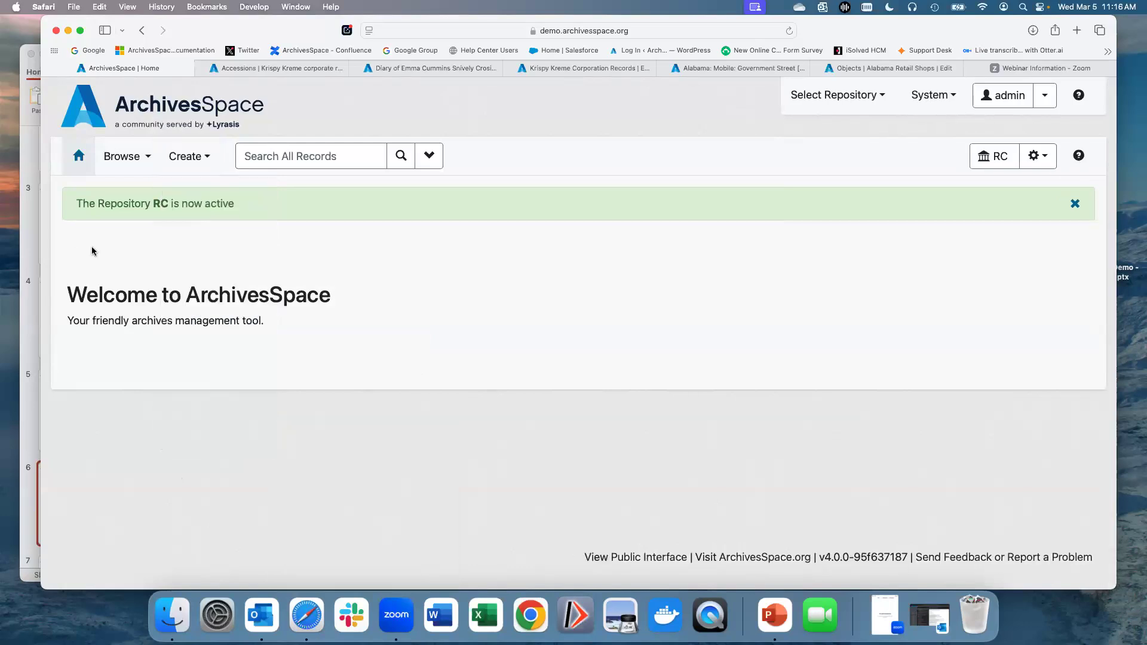
left_click(123, 157)
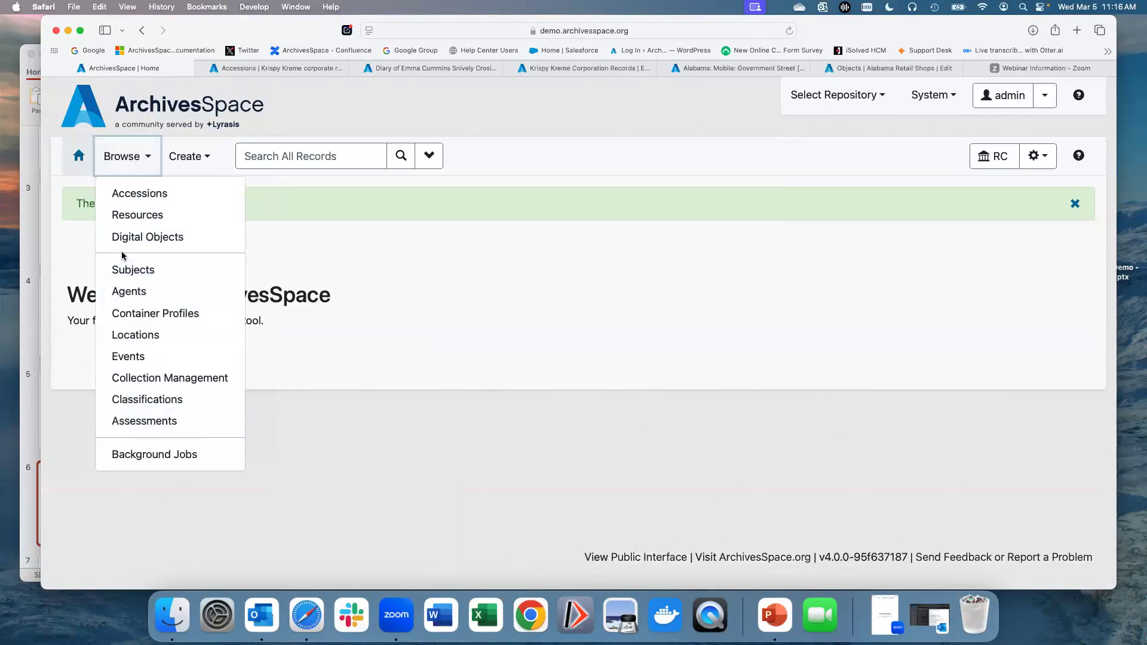
left_click(282, 257)
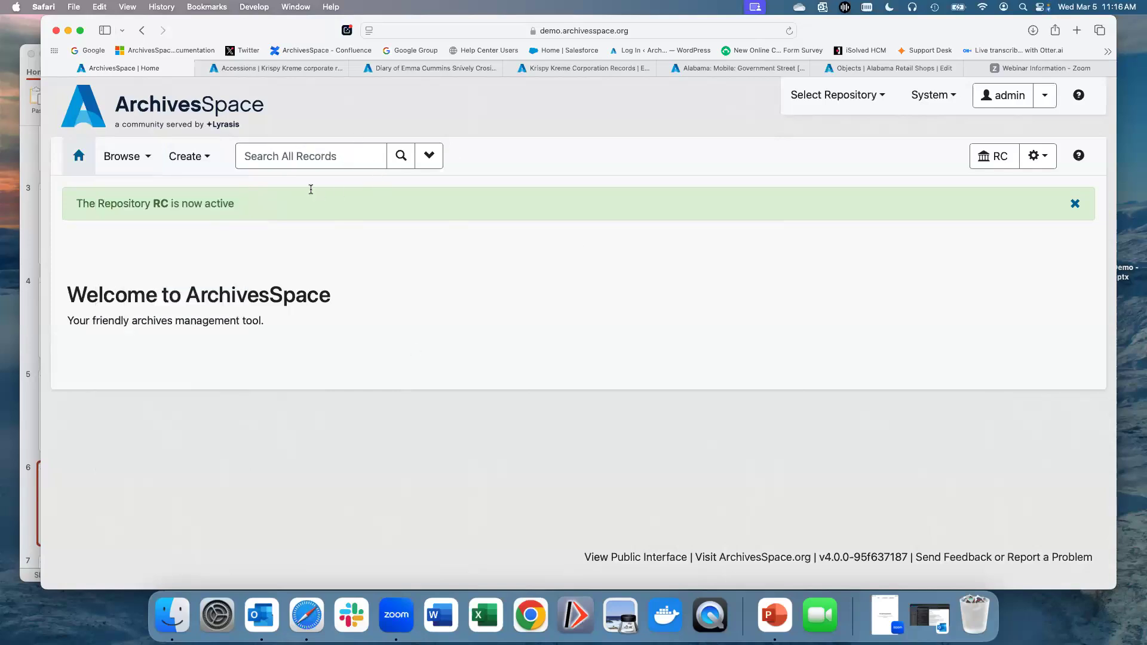
Step: Try out advanced search by adding a Keyword field row and a Created date row, closing the panel afterwards
left_click(289, 153)
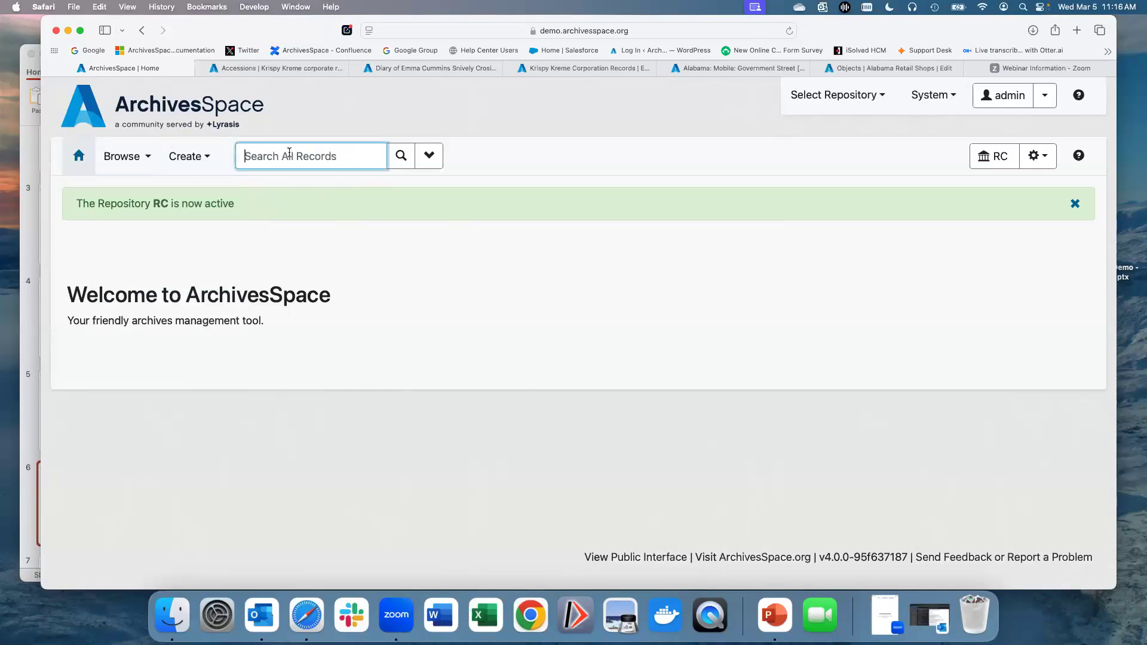
left_click(429, 155)
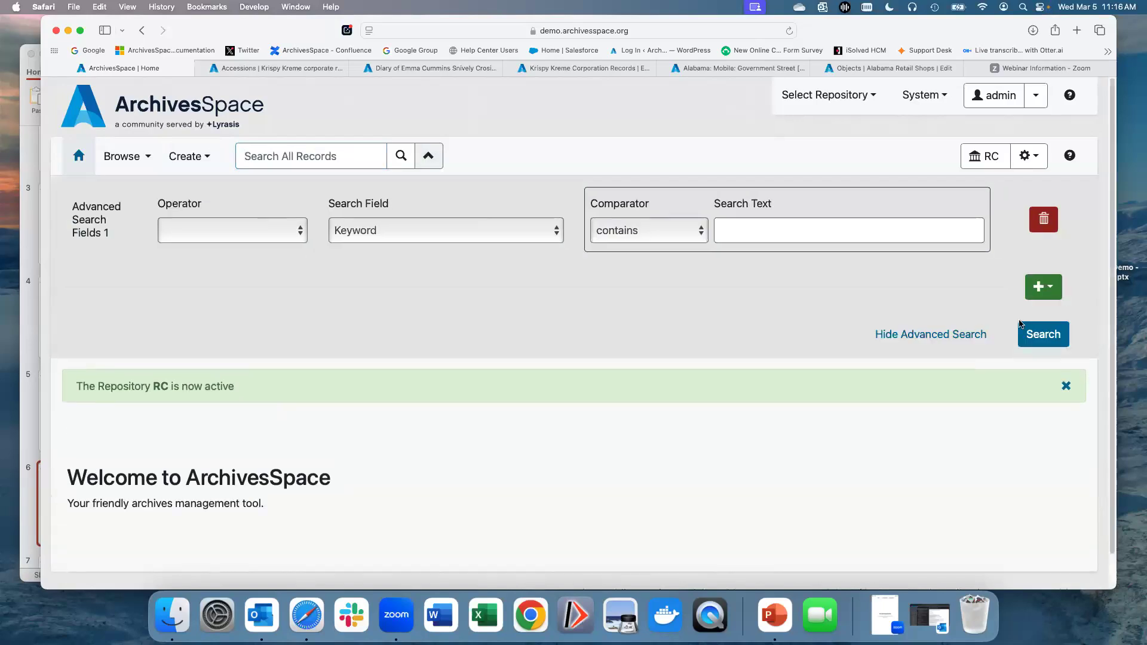
left_click(1040, 287)
left_click(1026, 318)
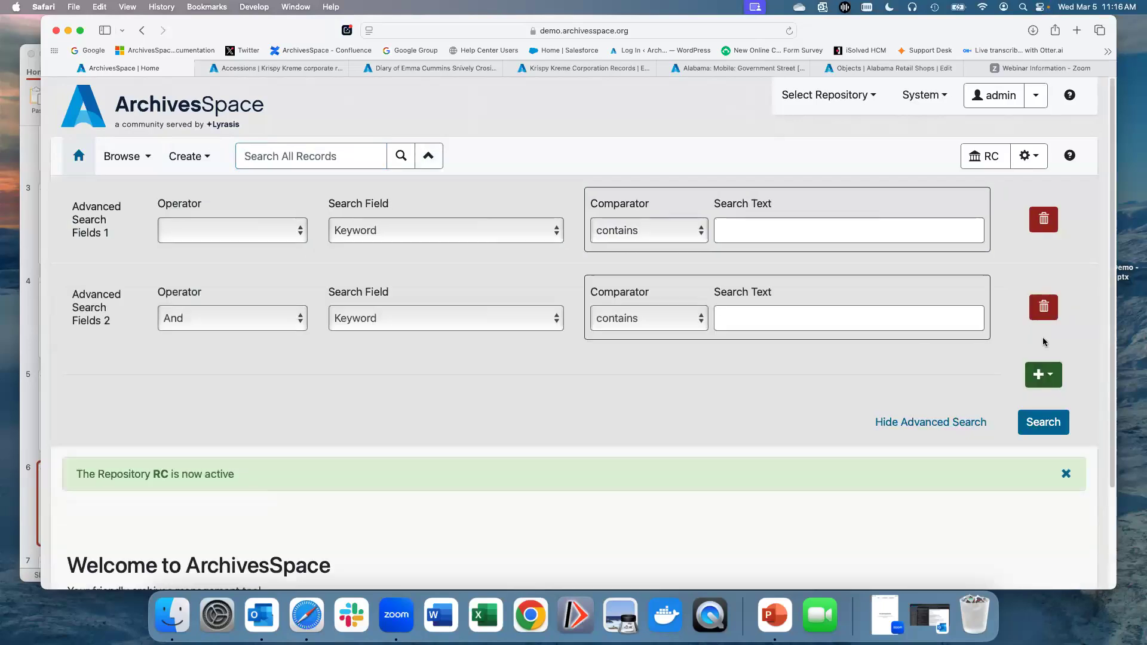
left_click(1047, 376)
left_click(1027, 431)
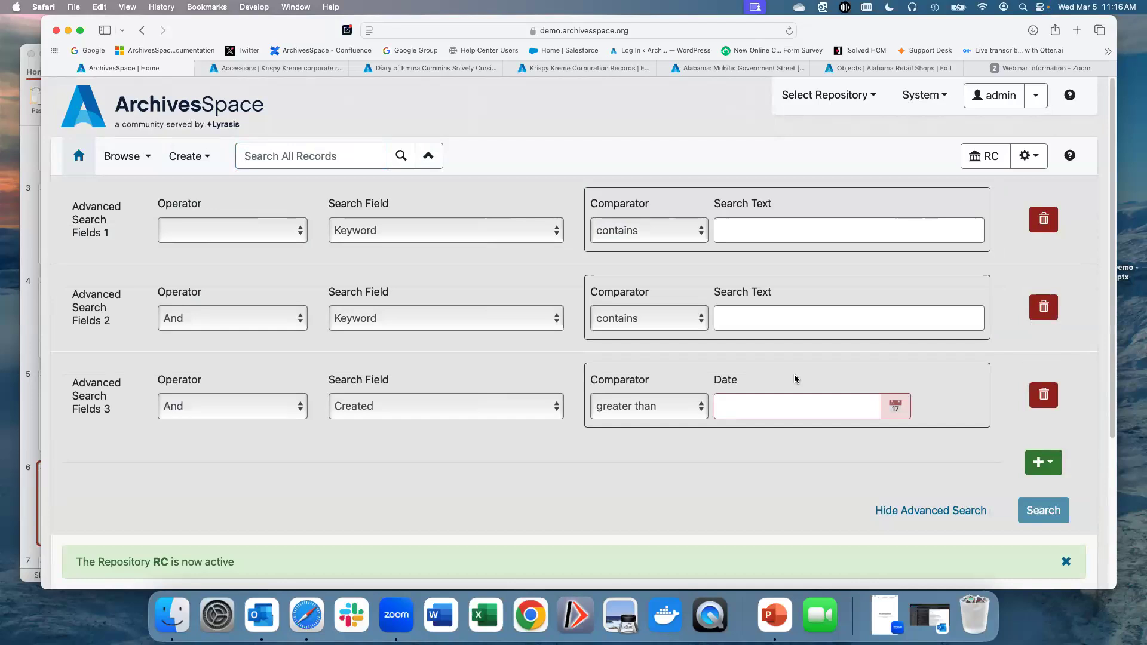
left_click(948, 512)
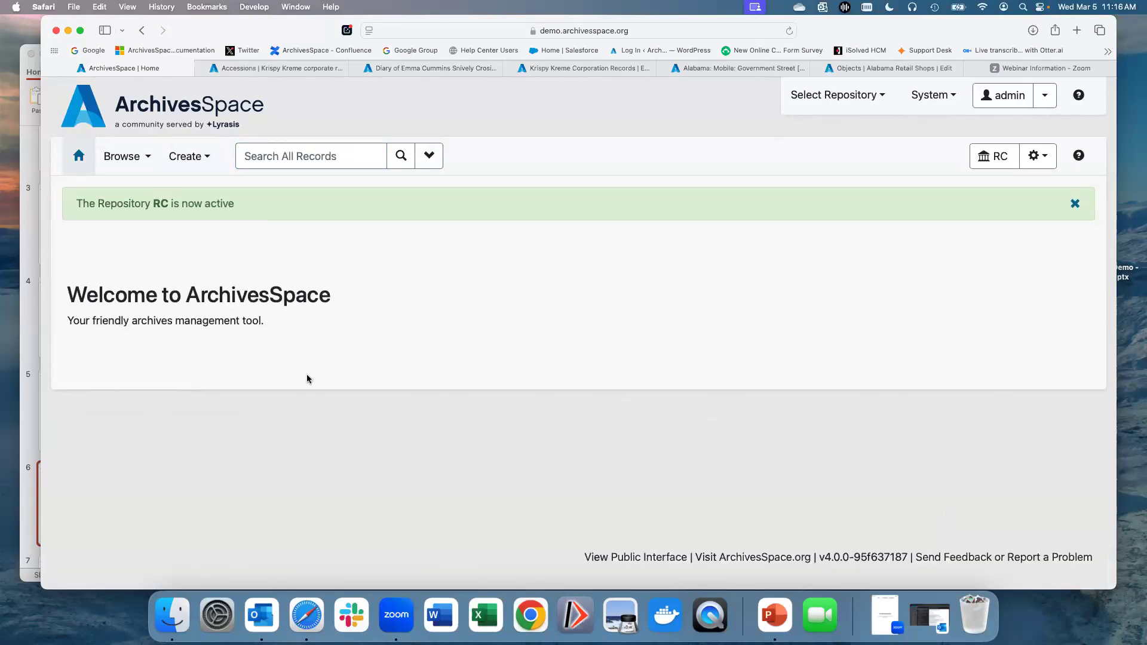
Step: Open the Resources browse list and examine its records and subject facets
left_click(123, 156)
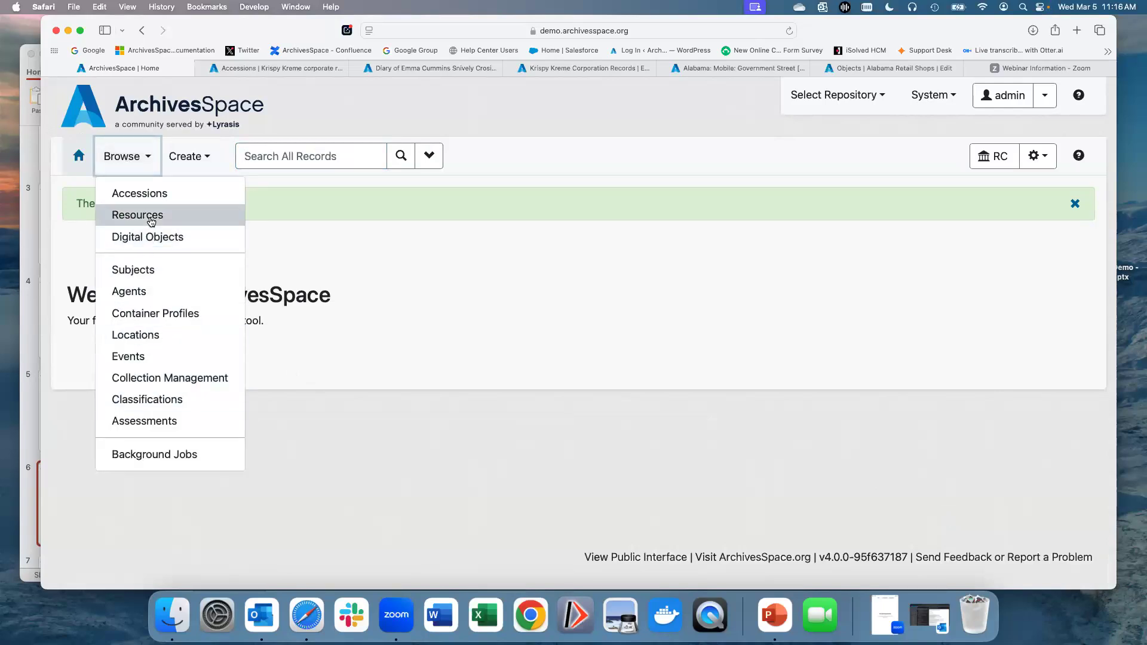
left_click(149, 215)
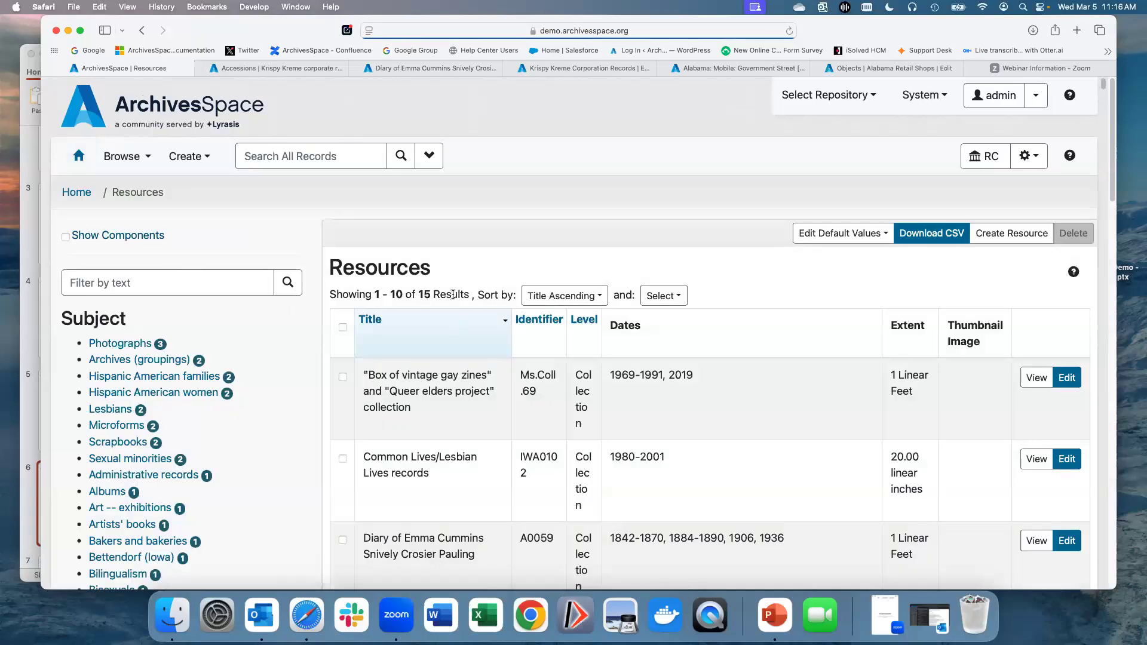
scroll(505, 274, "down", 2)
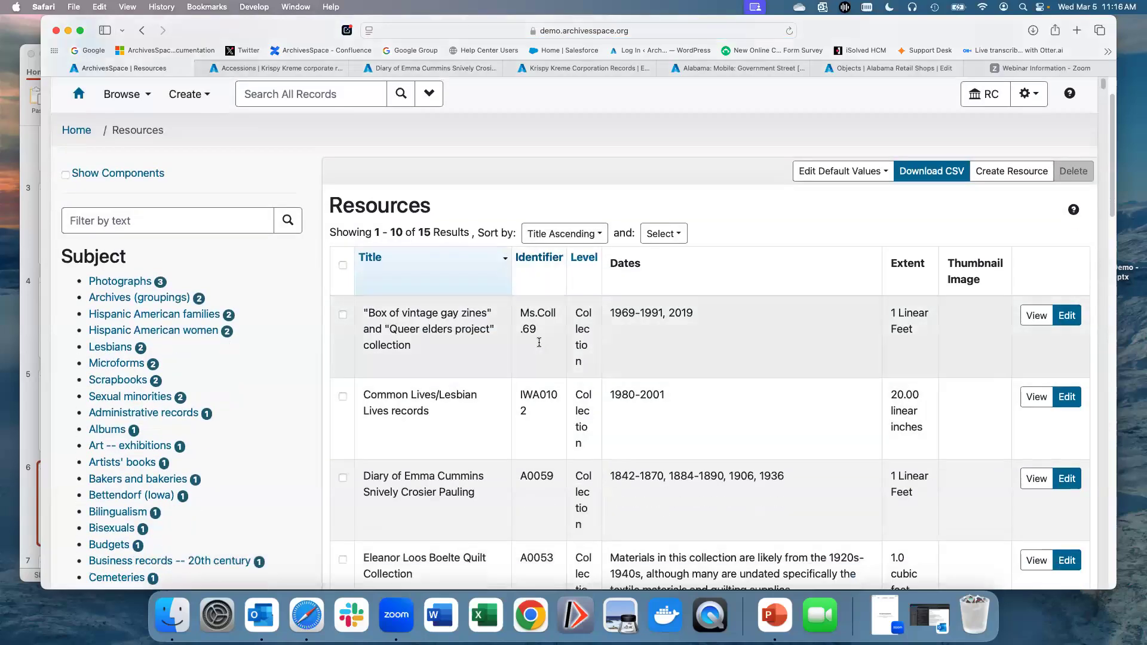
scroll(505, 274, "down", 5)
scroll(478, 302, "down", 8)
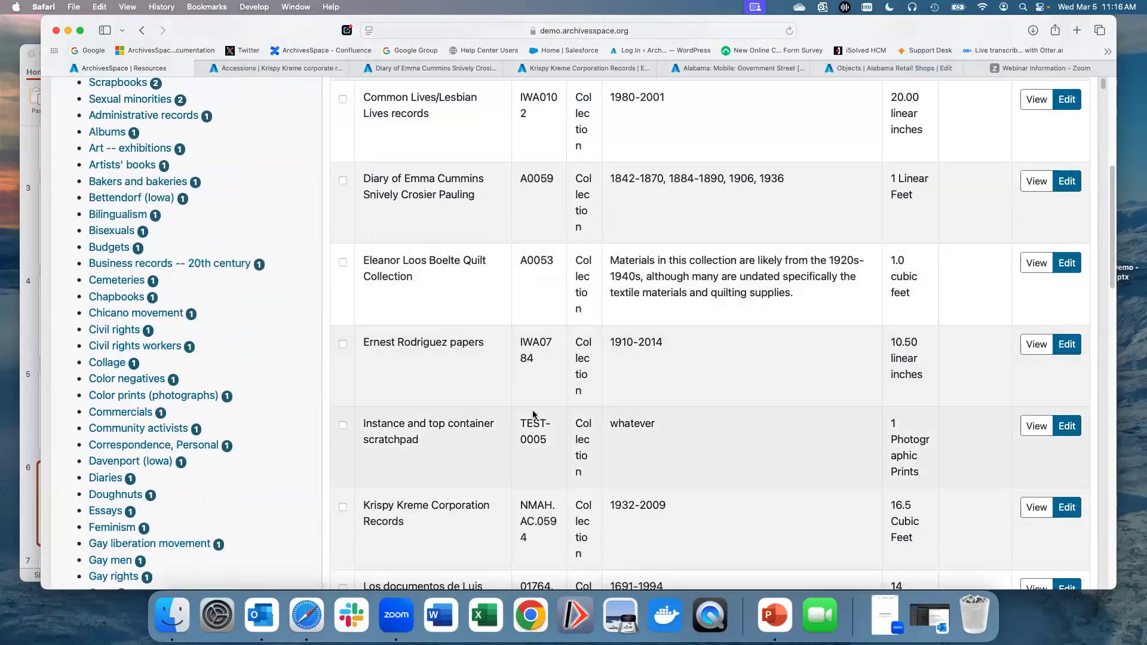
scroll(534, 405, "up", 9)
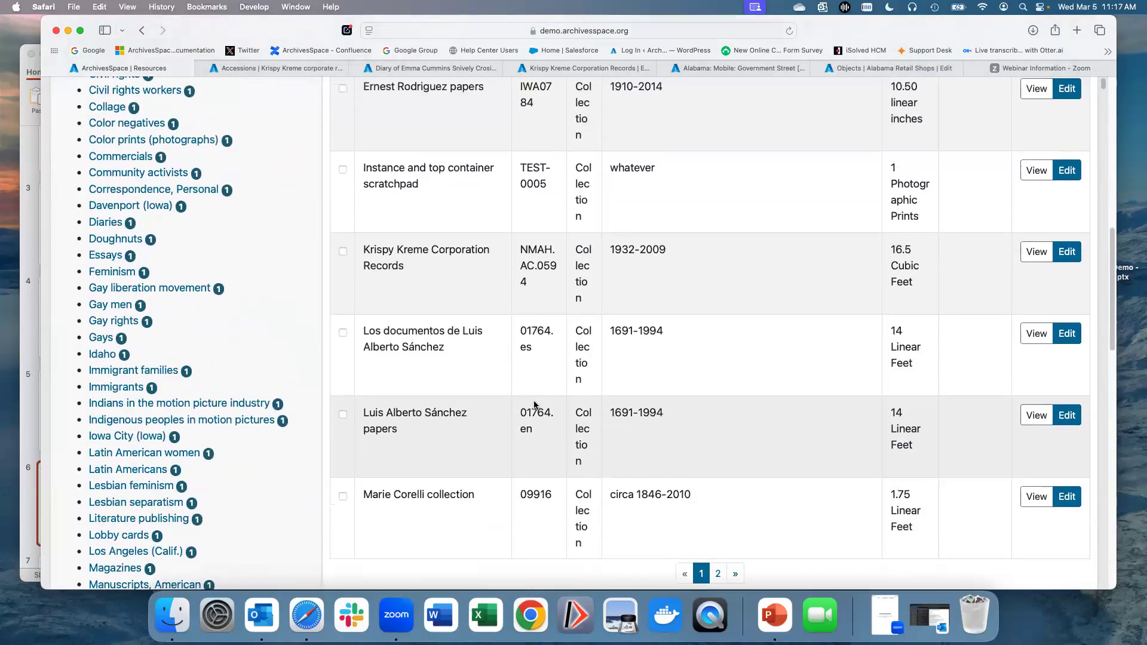
scroll(535, 395, "up", 6)
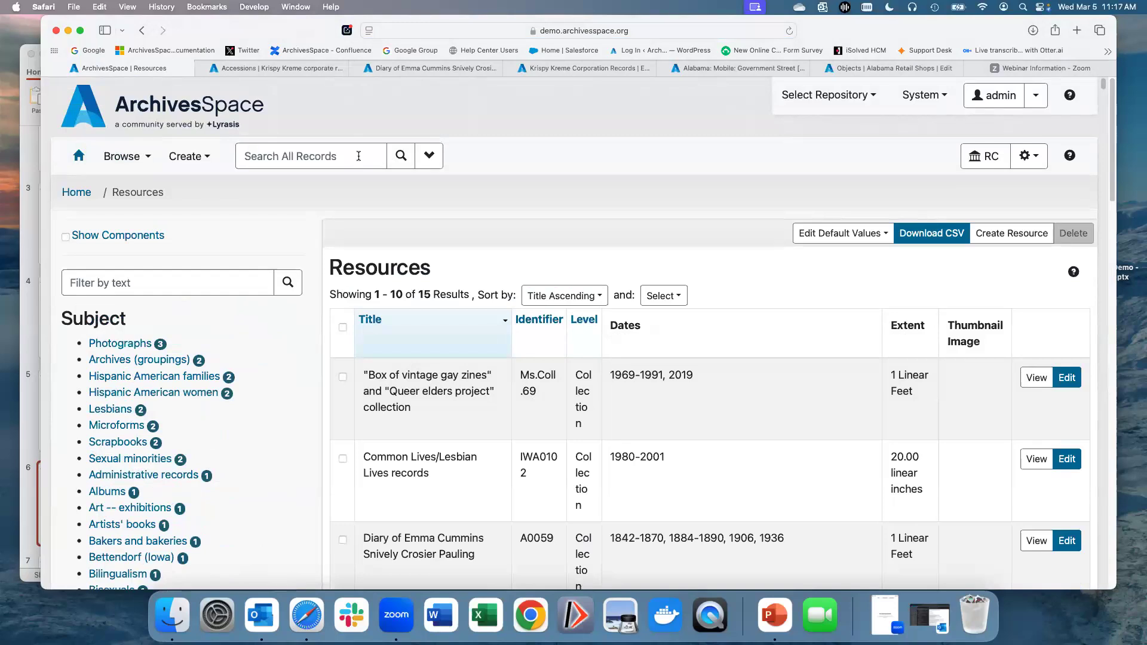
scroll(281, 233, "down", 2)
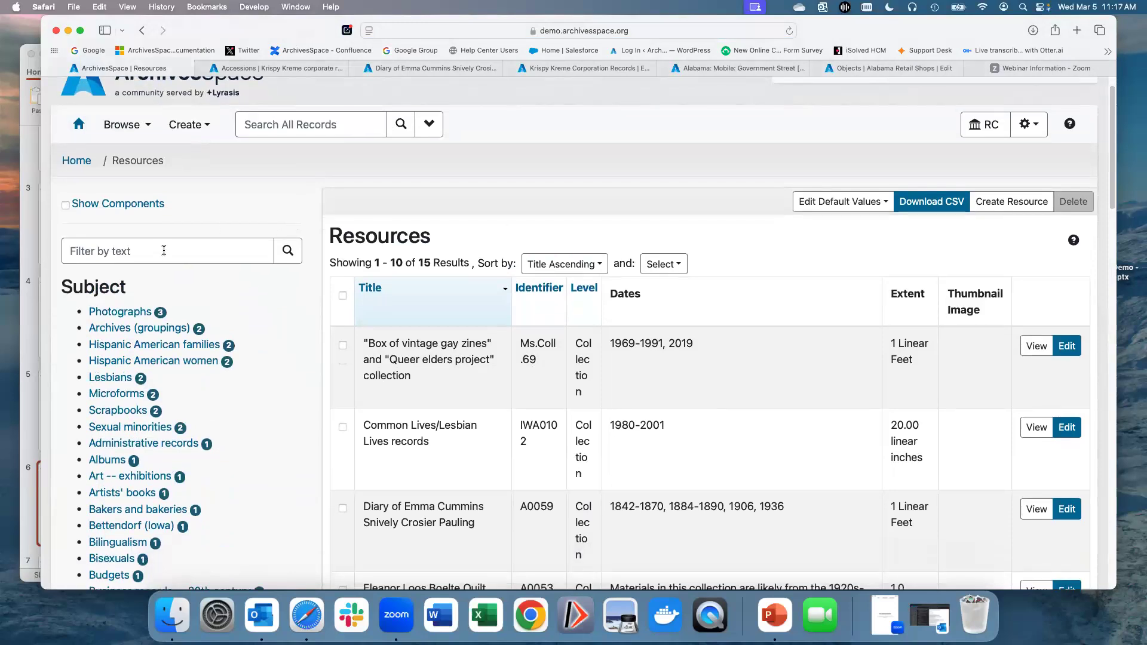
scroll(163, 250, "down", 5)
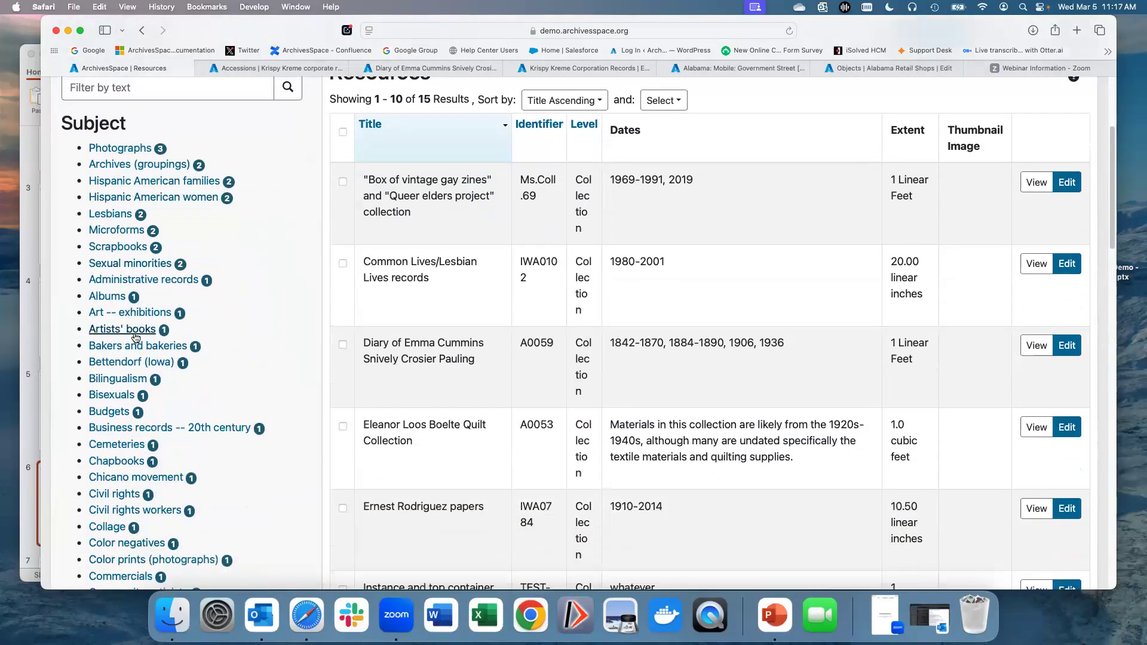
scroll(135, 338, "down", 12)
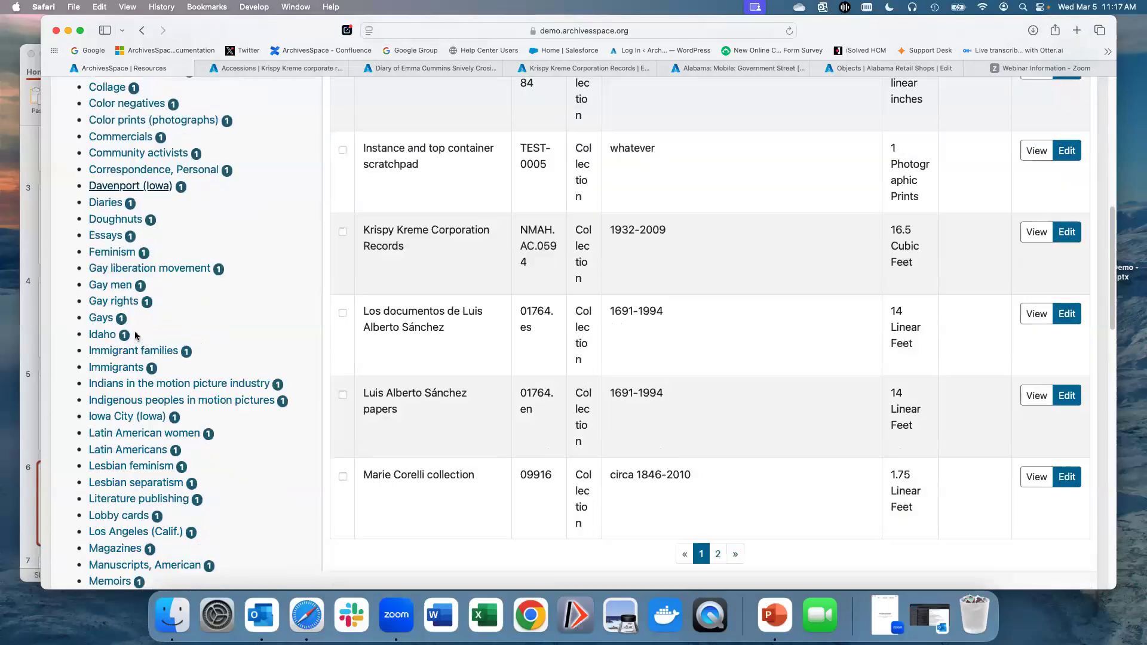
scroll(137, 335, "down", 15)
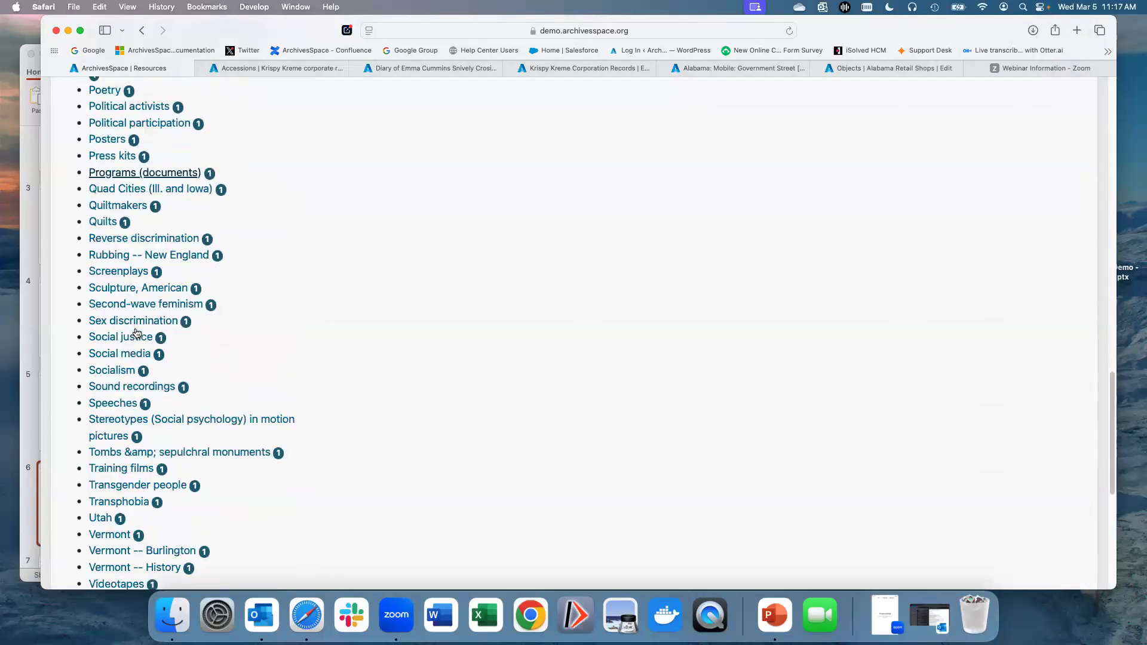
Step: Open the Subjects browse list and examine its Source and Term Type facets and records
scroll(136, 333, "down", 5)
scroll(128, 336, "up", 5)
scroll(129, 337, "up", 20)
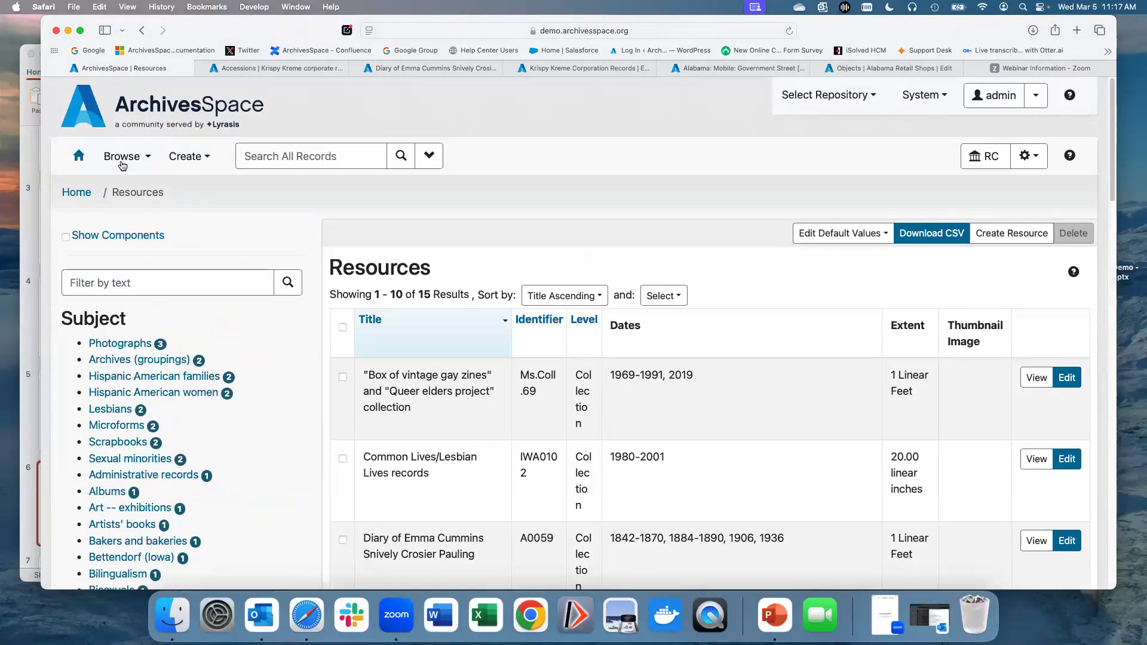
left_click(122, 161)
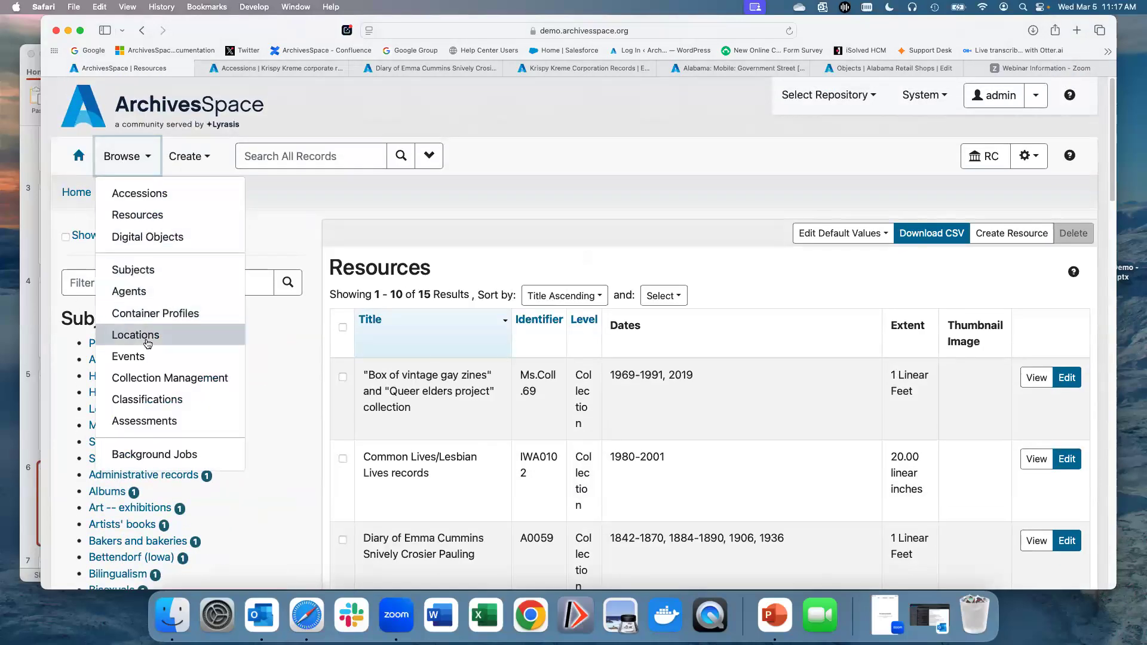
left_click(141, 269)
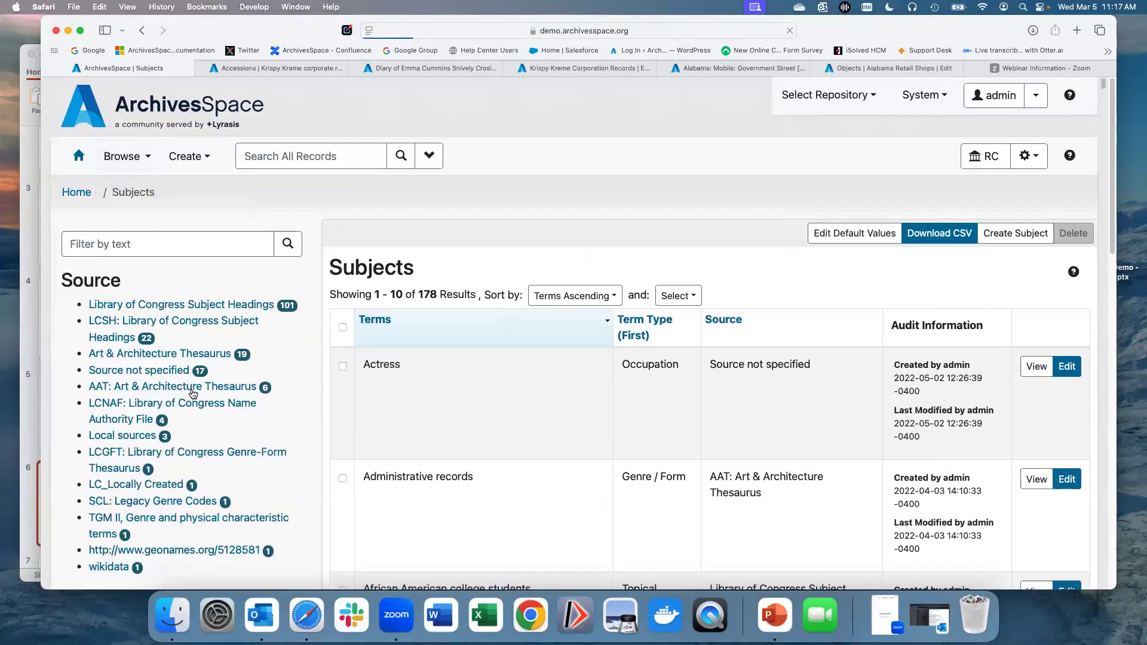
scroll(193, 393, "down", 5)
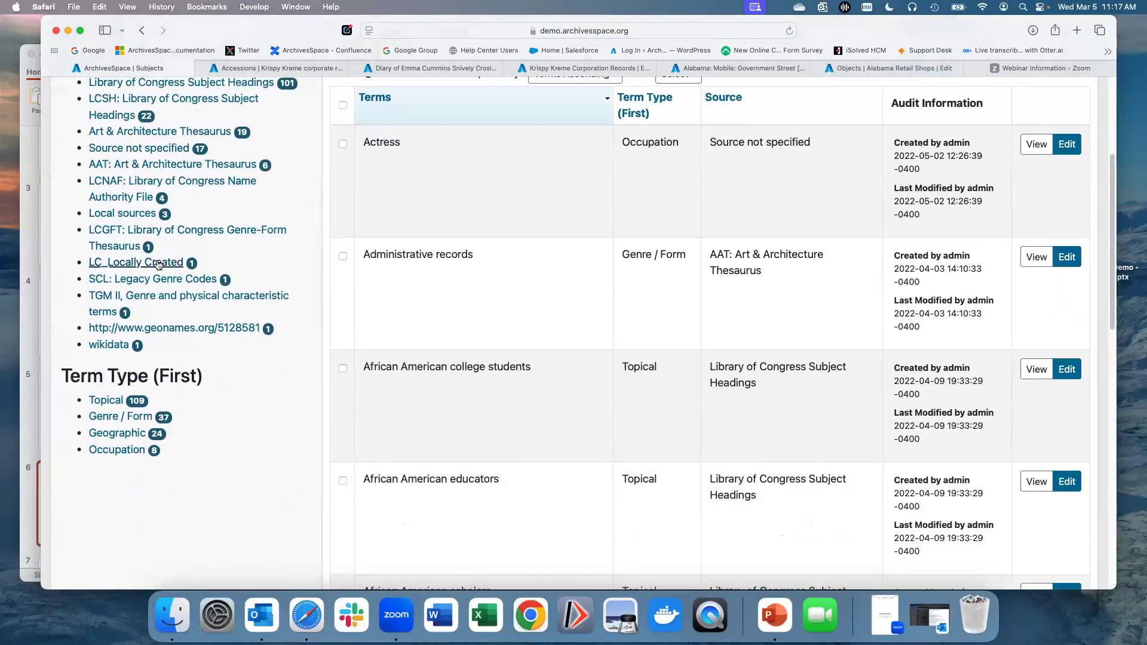
scroll(158, 368, "up", 5)
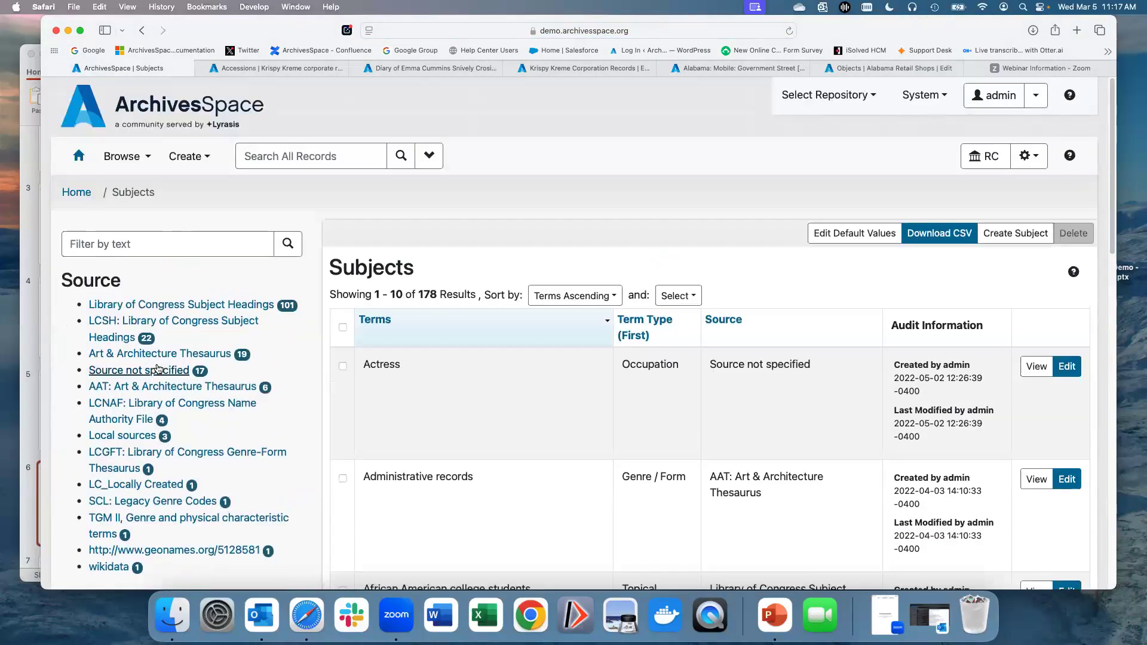
scroll(469, 382, "down", 2)
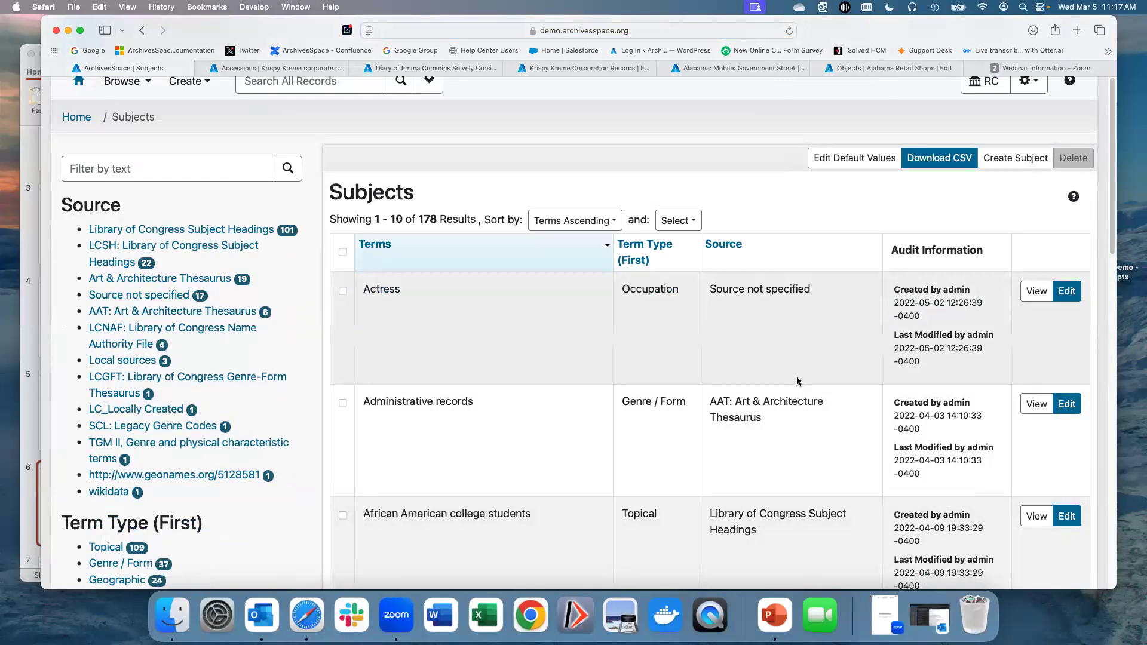
scroll(537, 299, "up", 2)
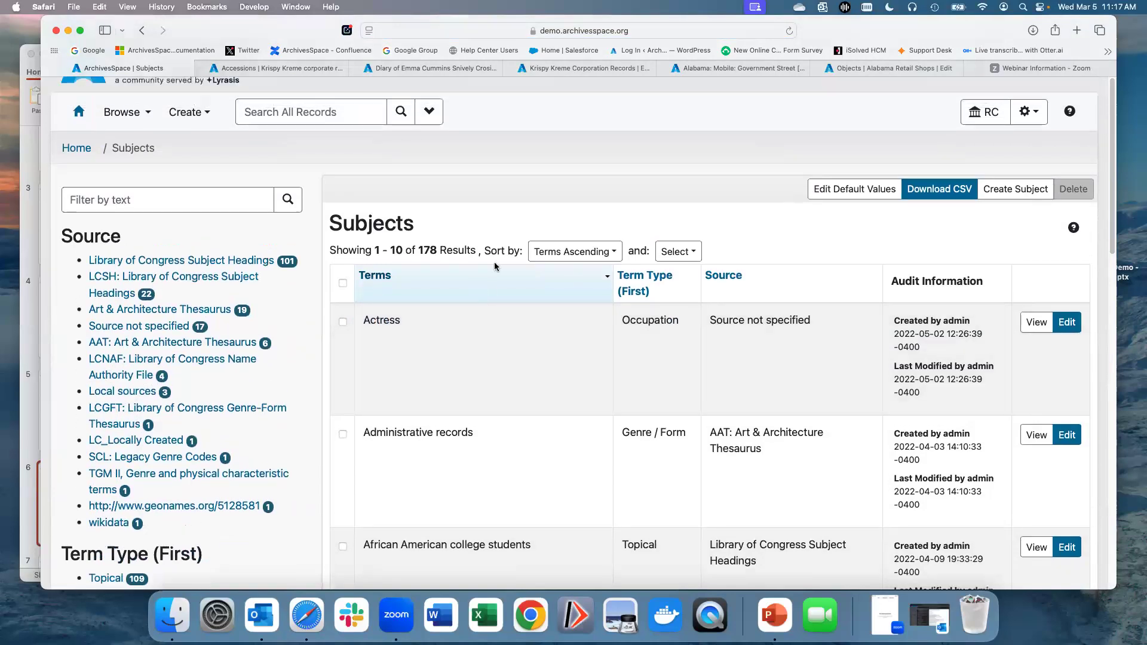
scroll(509, 228, "up", 1)
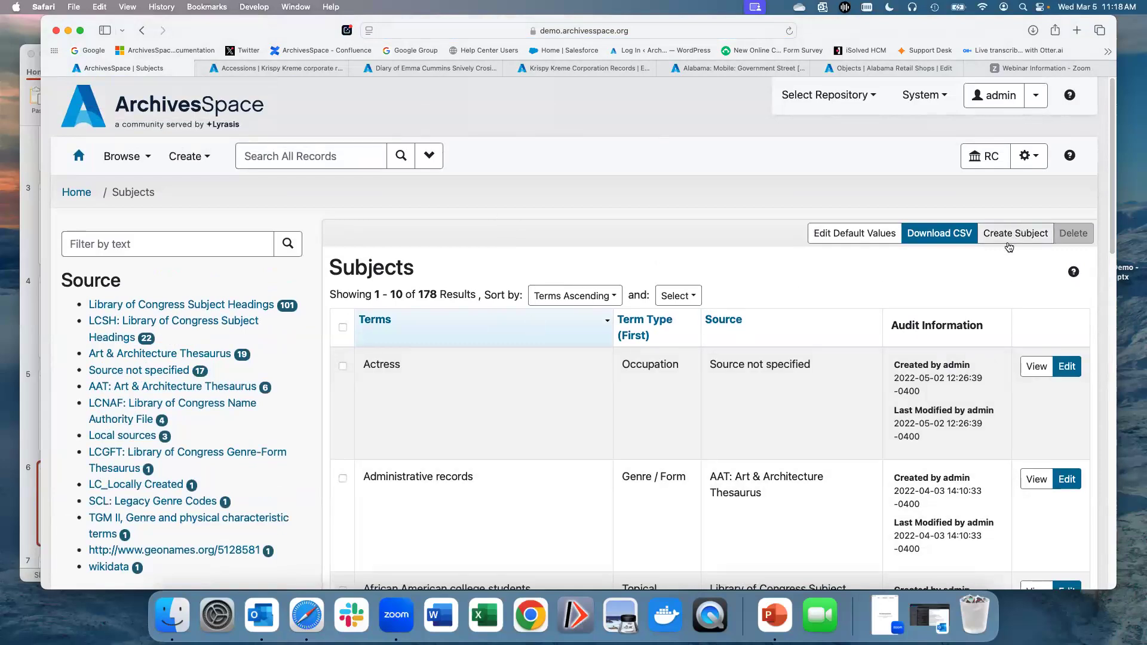
Step: Open a new Accession record form
left_click(186, 158)
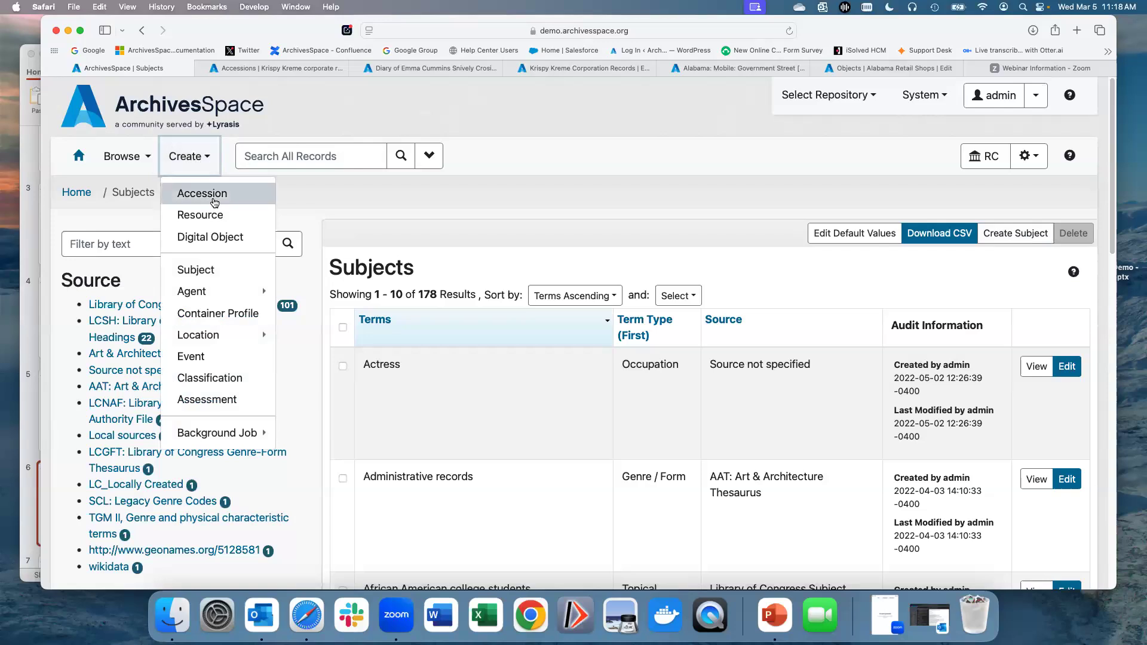
left_click(203, 192)
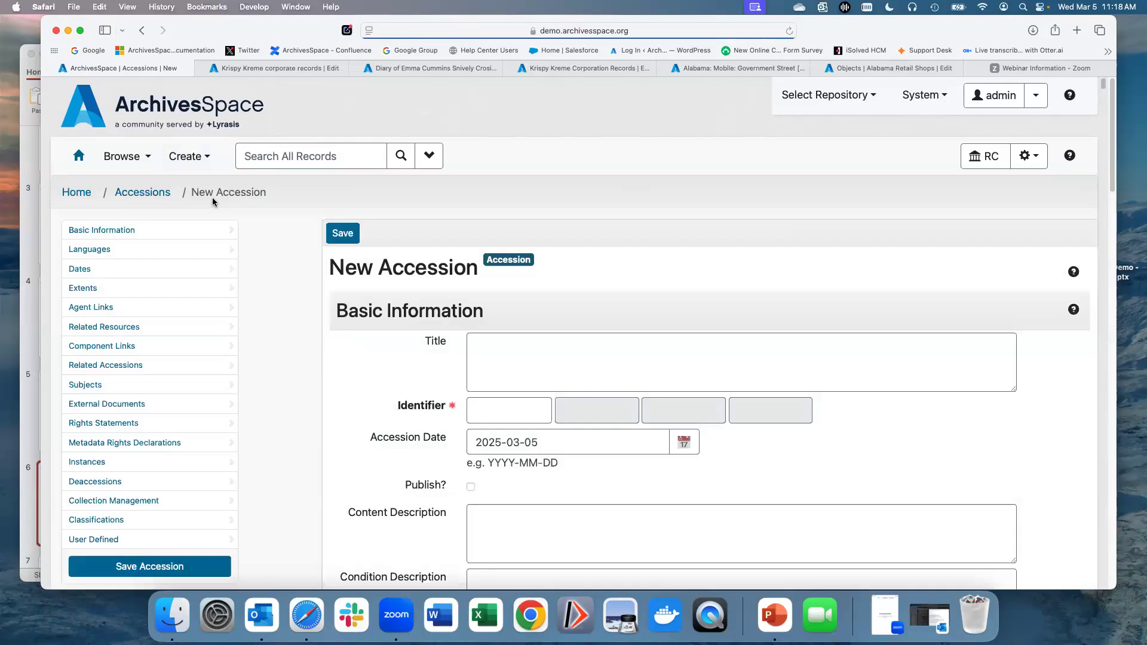
scroll(274, 295, "down", 3)
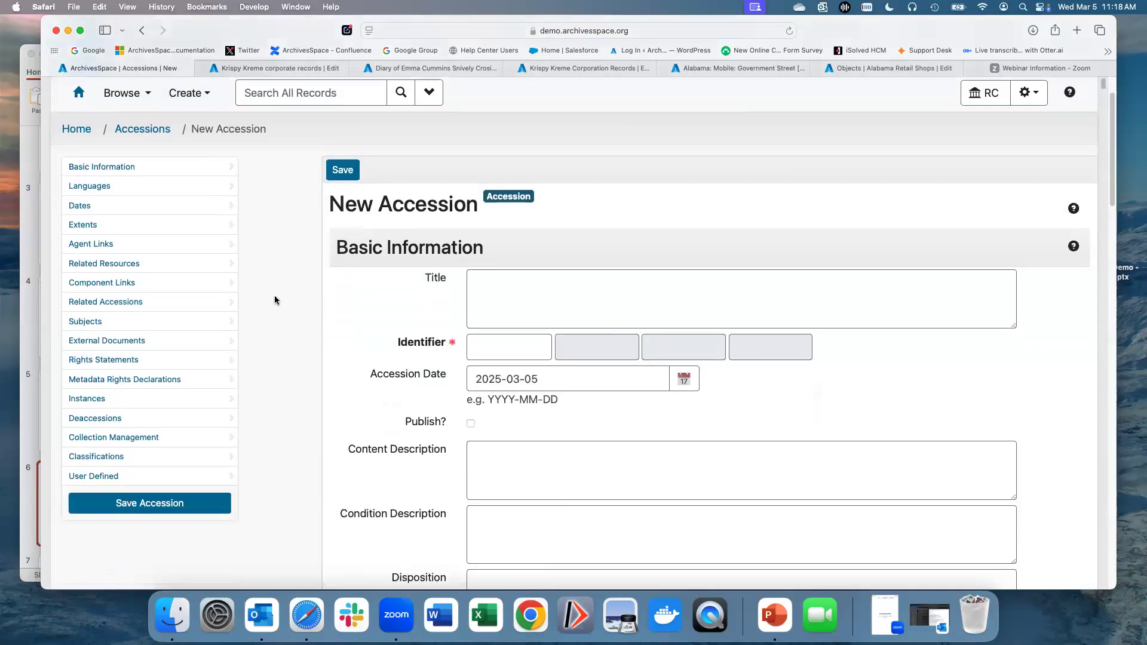
scroll(275, 296, "up", 1)
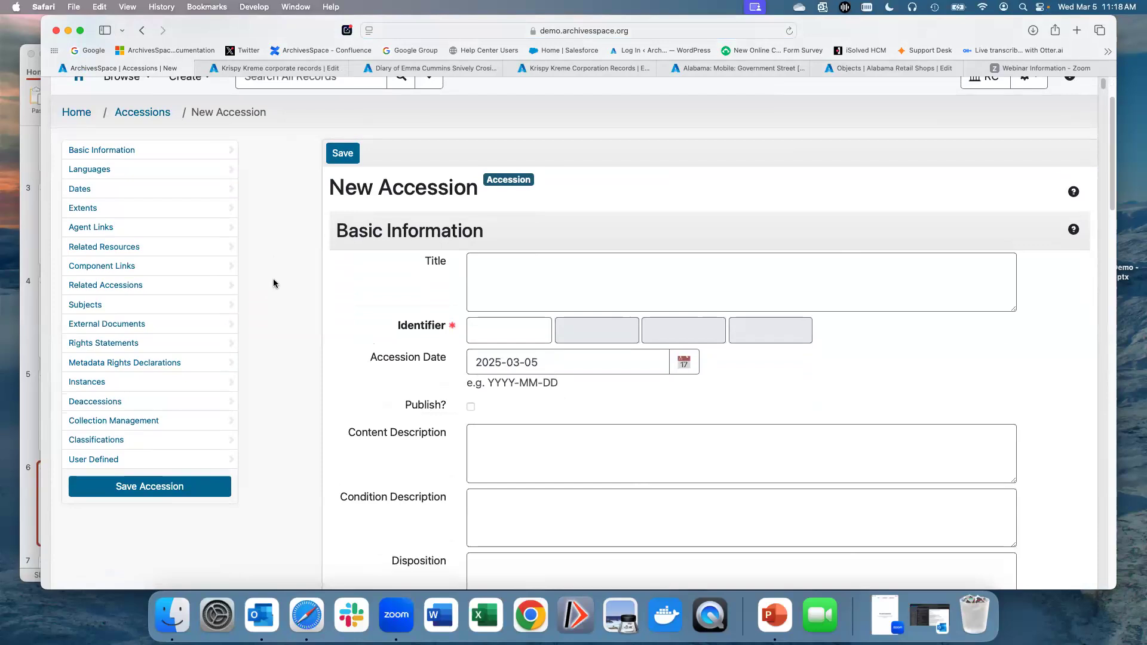
Step: Look through the new accession form's Basic Information fields and the sections below them
scroll(274, 279, "down", 1)
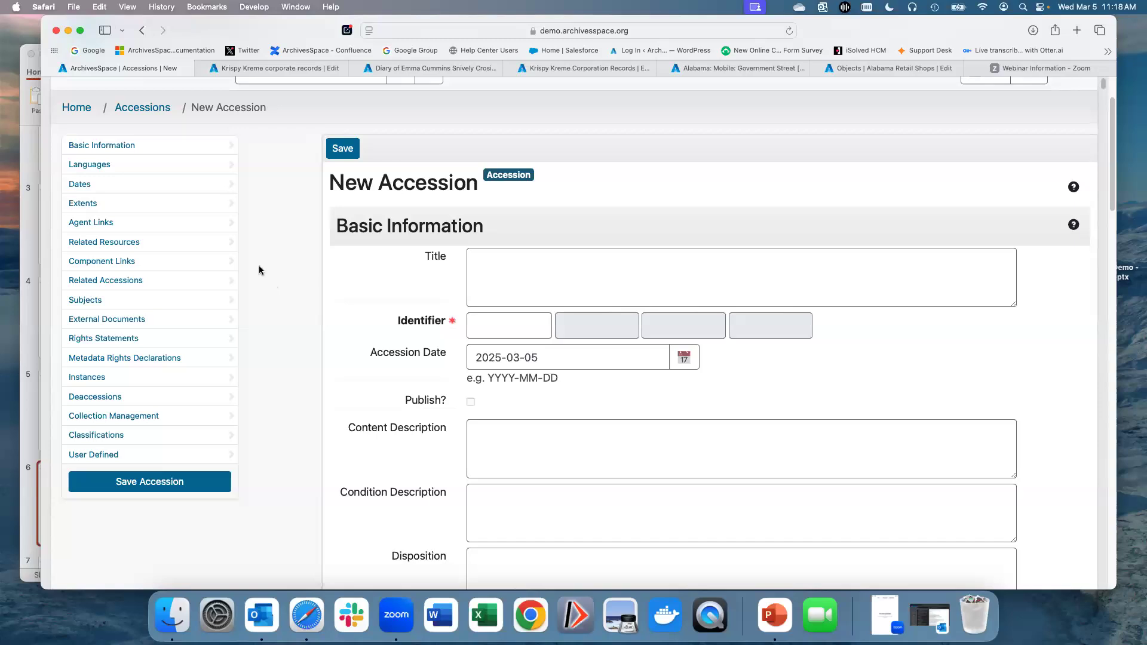
scroll(1099, 198, "down", 2)
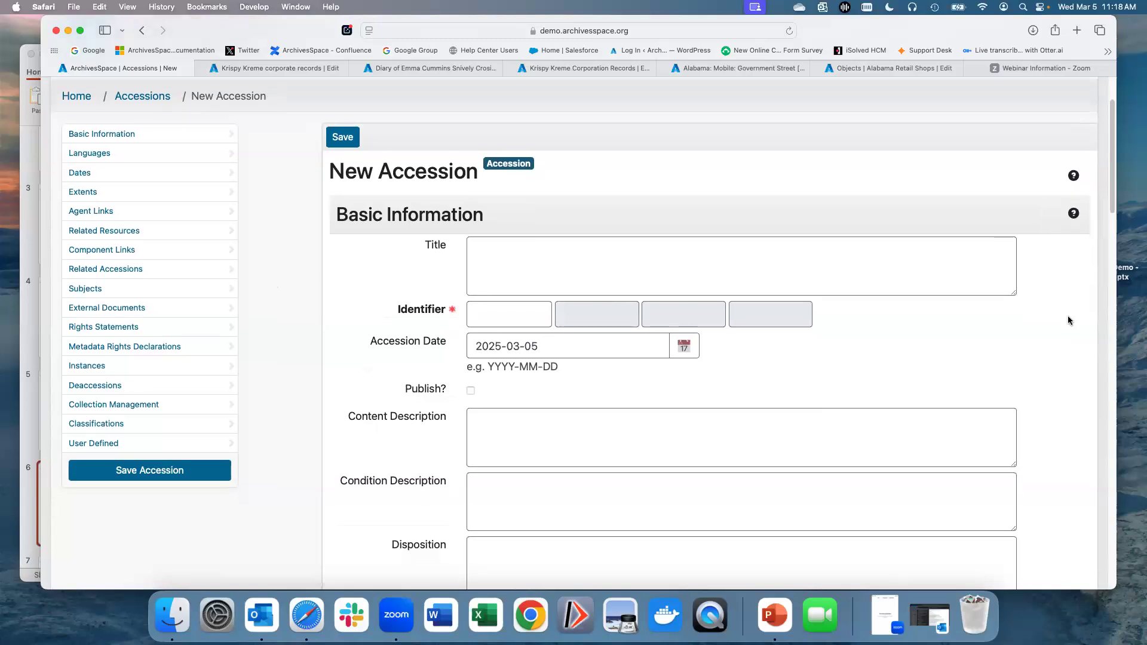
scroll(1068, 317, "down", 12)
scroll(1067, 316, "down", 3)
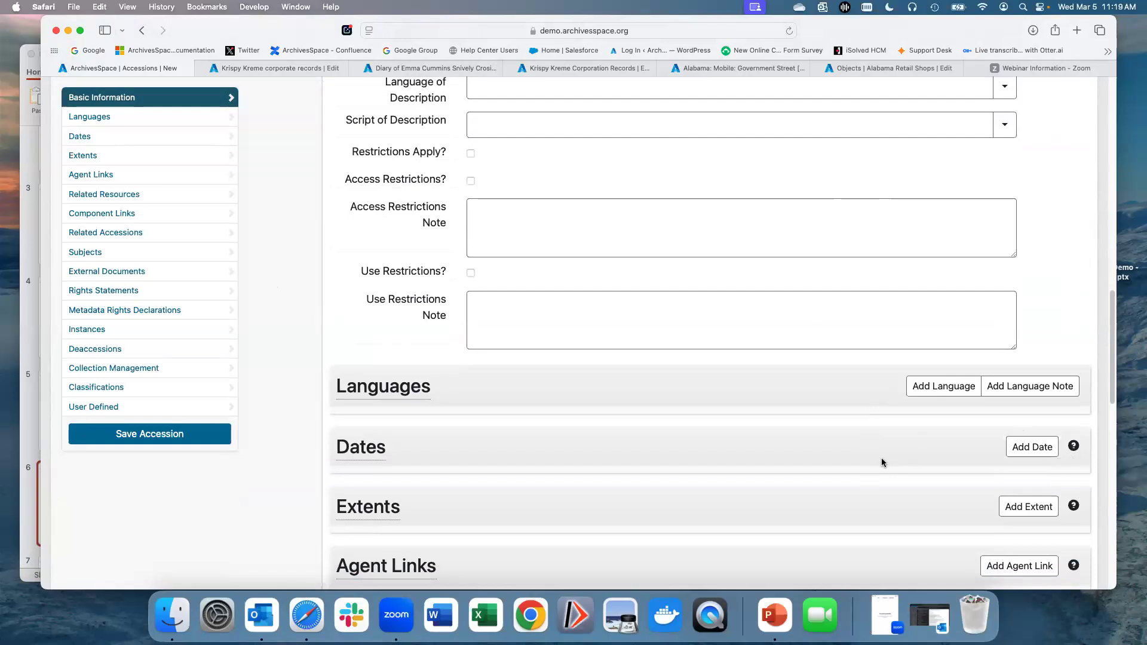
scroll(932, 463, "up", 1)
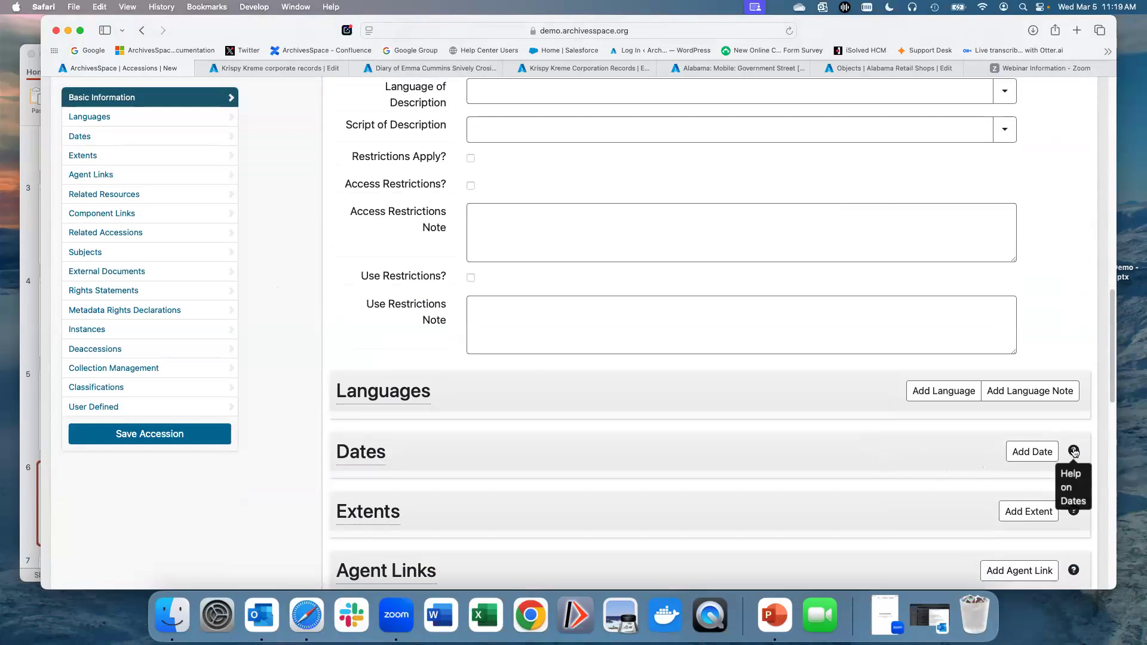
scroll(1073, 451, "up", 5)
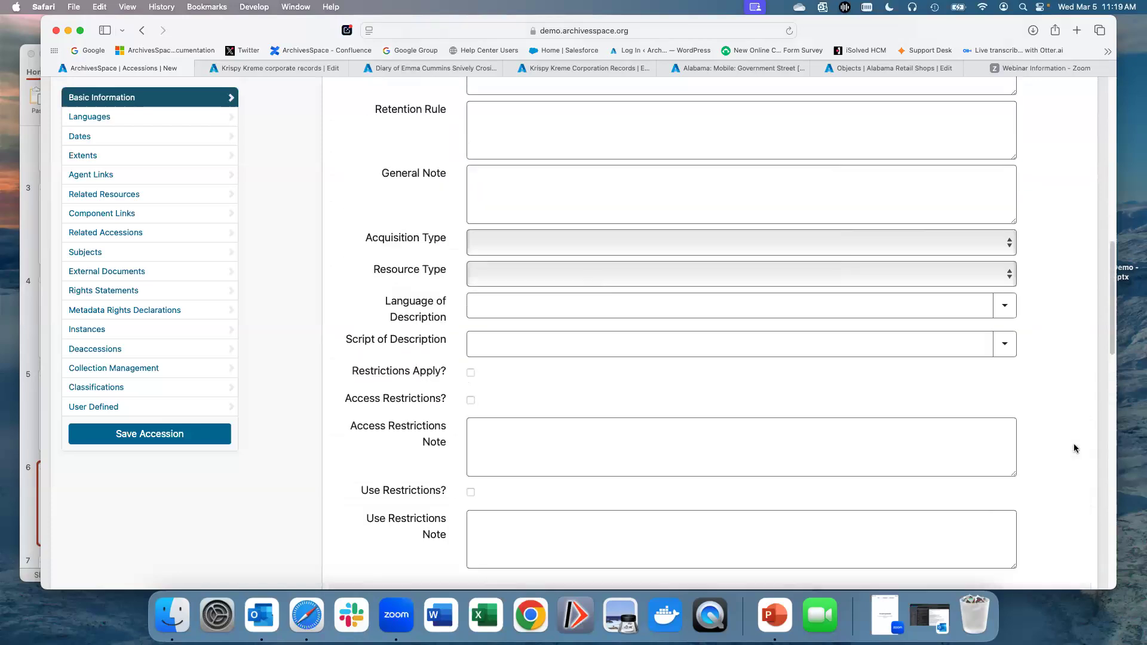
scroll(1074, 448, "up", 10)
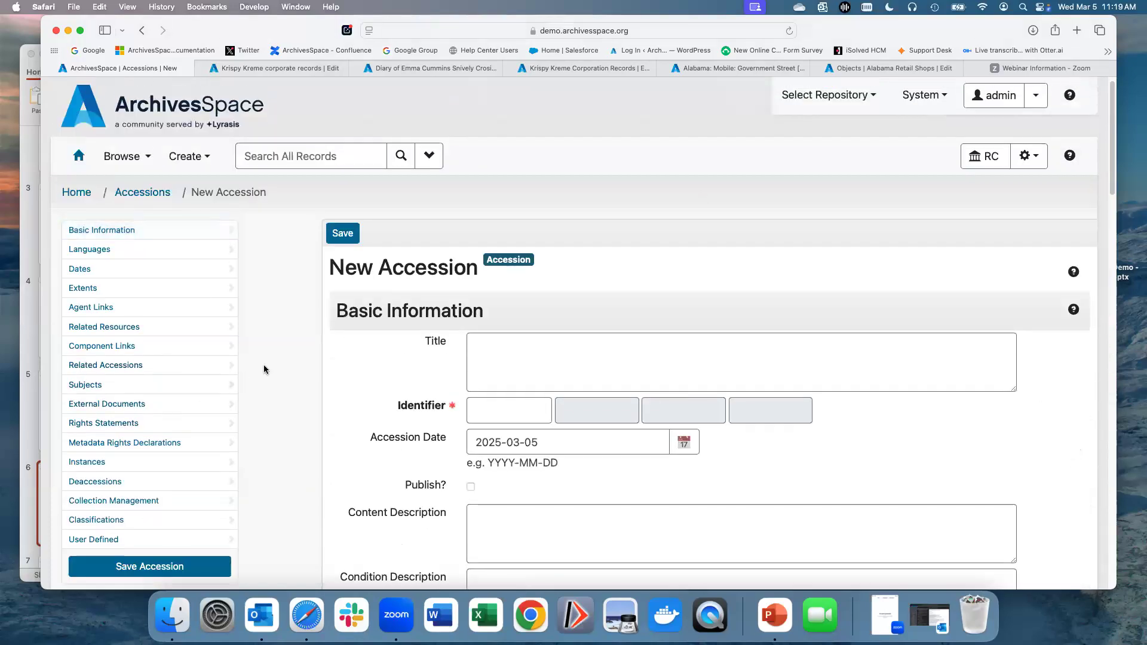
scroll(295, 355, "down", 1)
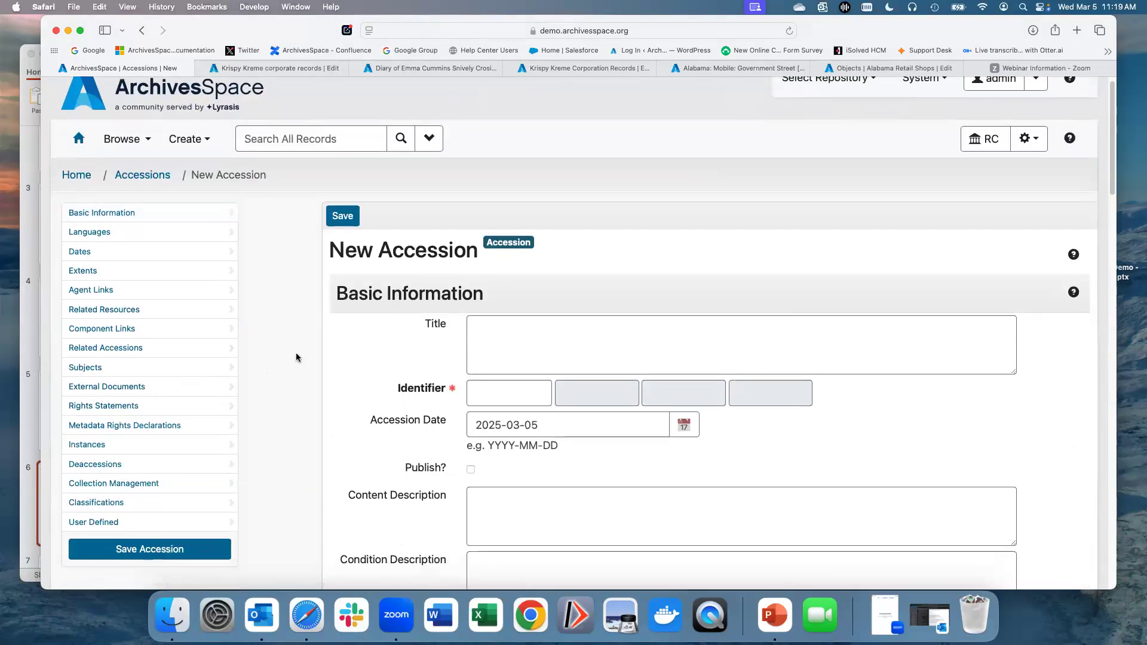
scroll(295, 356, "down", 1)
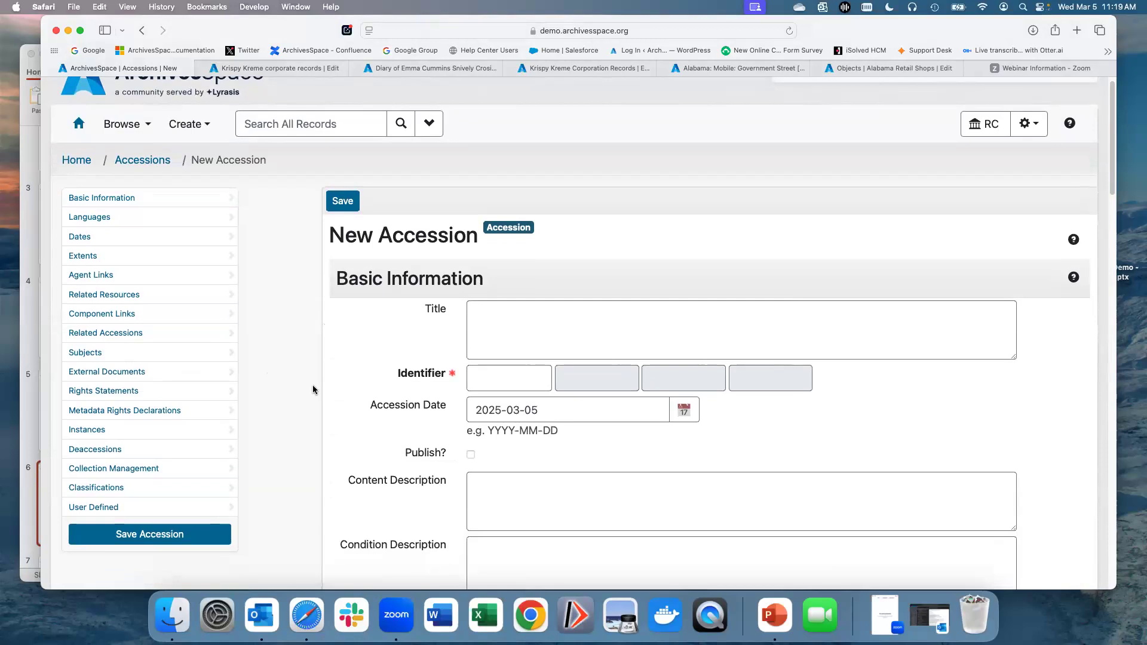
scroll(313, 389, "down", 1)
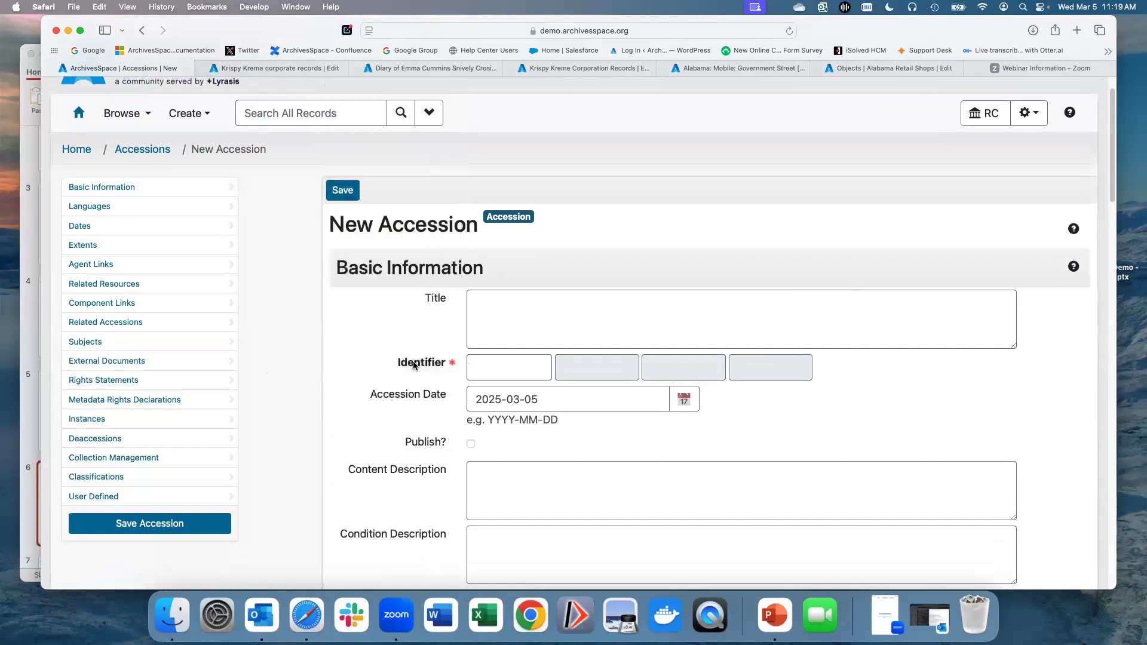
mouse_move(414, 398)
scroll(279, 383, "down", 2)
scroll(278, 382, "down", 3)
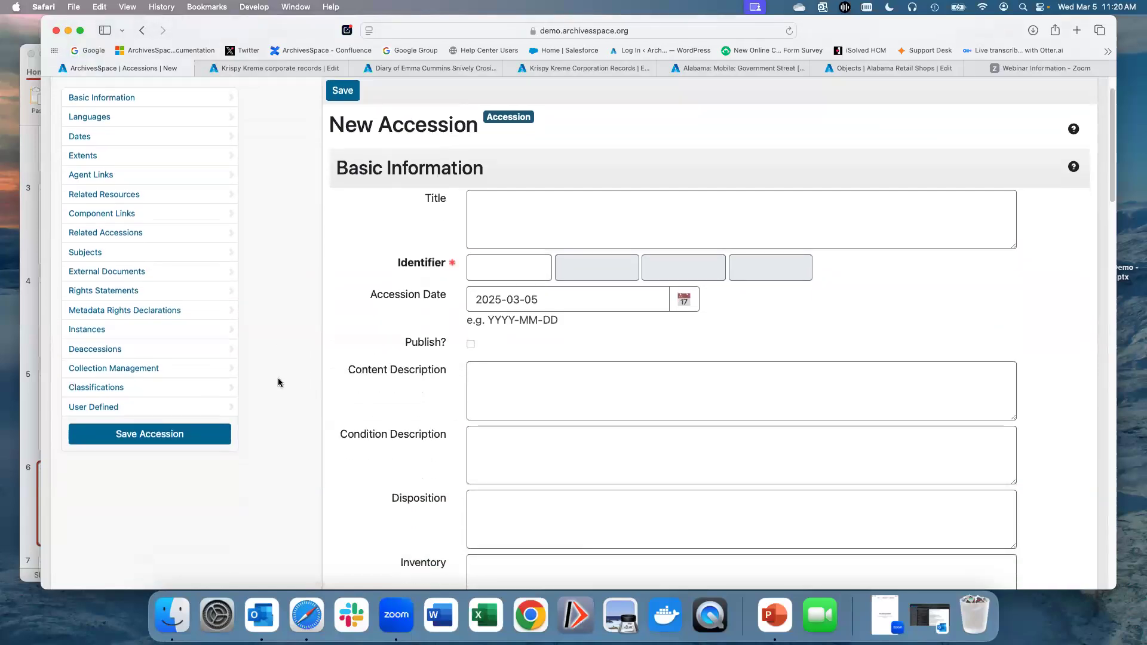
scroll(279, 382, "down", 1)
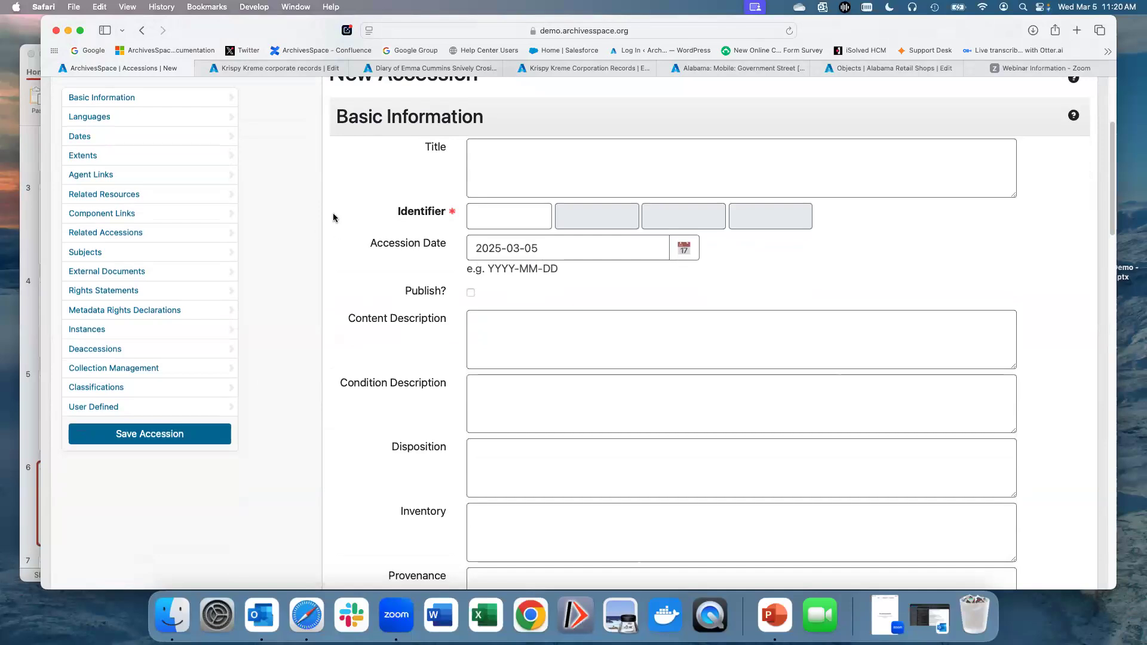
scroll(253, 218, "down", 10)
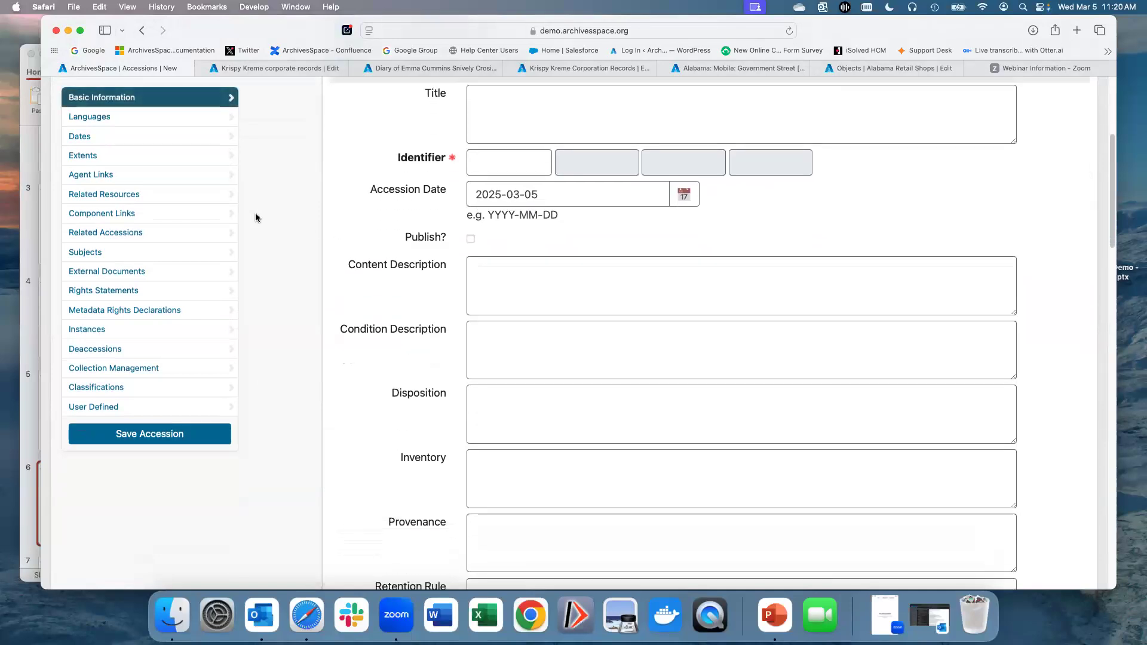
scroll(514, 466, "down", 7)
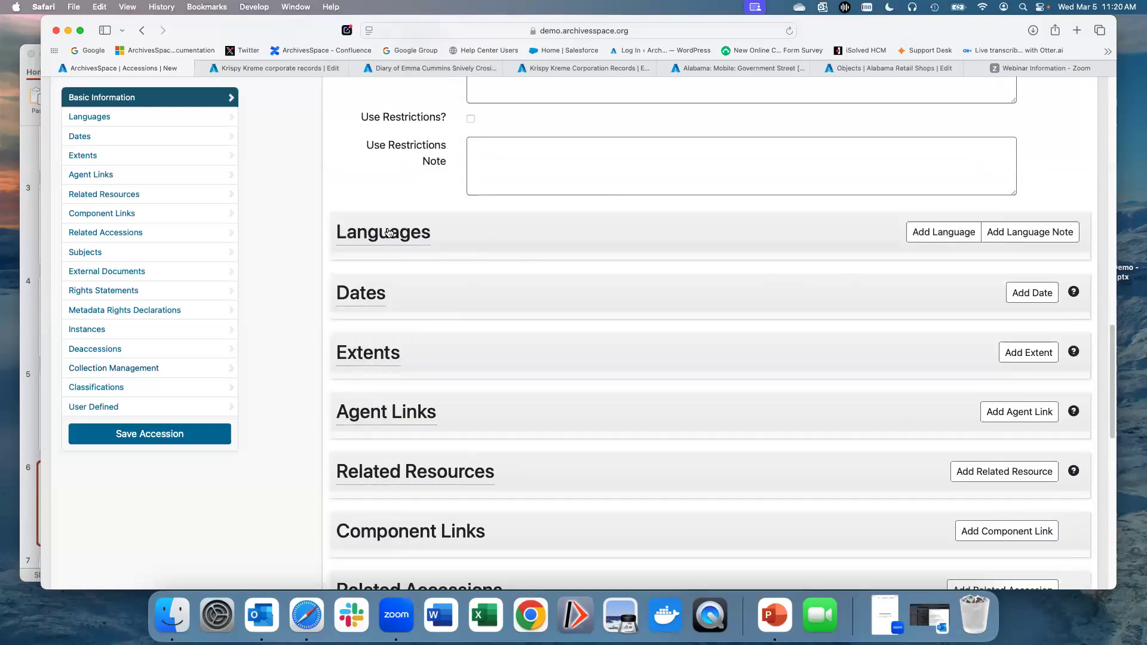
Step: Try adding a date entry to the new accession, then remove it
left_click(1023, 298)
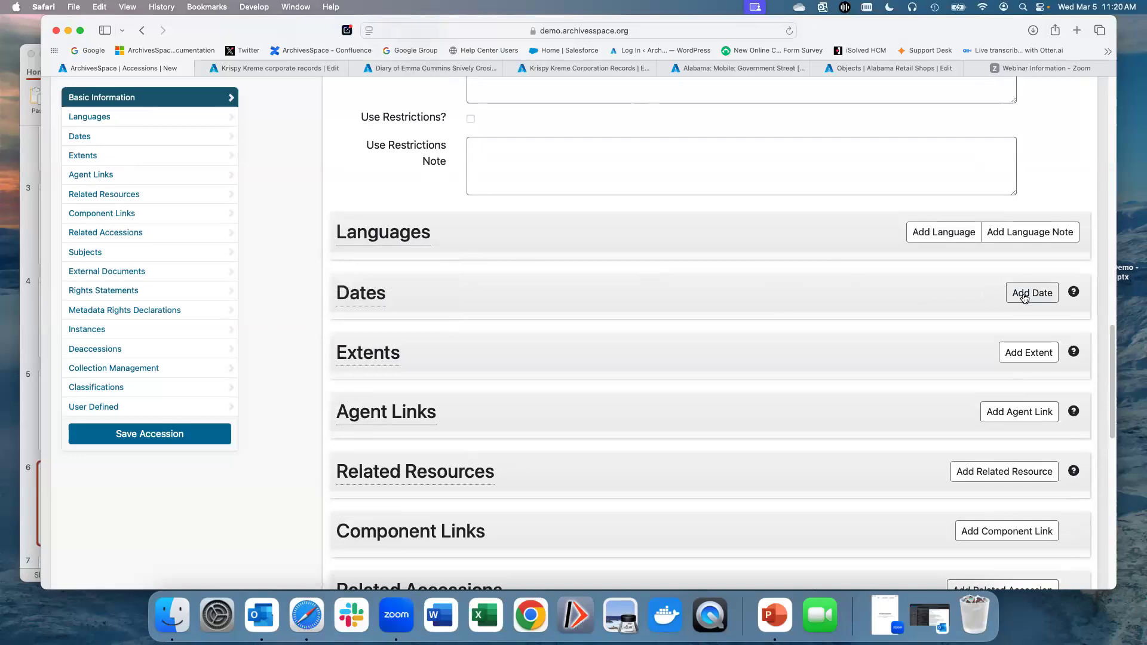
left_click(1024, 298)
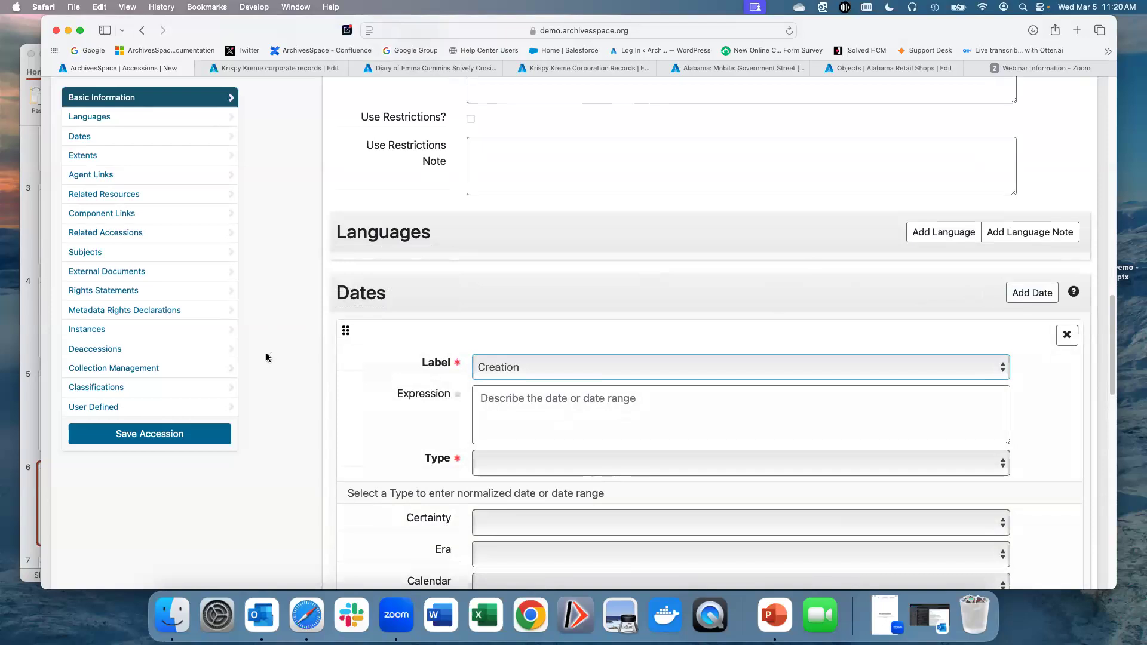
scroll(410, 350, "down", 1)
left_click(1059, 323)
left_click(1061, 322)
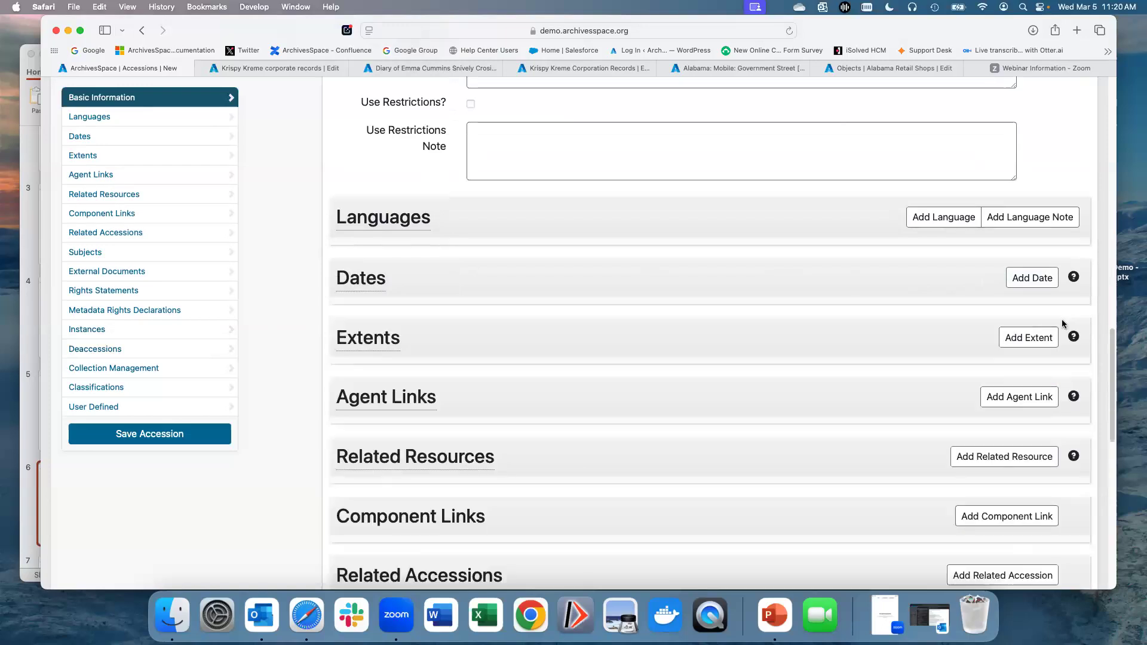
Step: Switch to the Krispy Kreme corporate records accession tab and review its Basic Information fields
scroll(1051, 310, "up", 20)
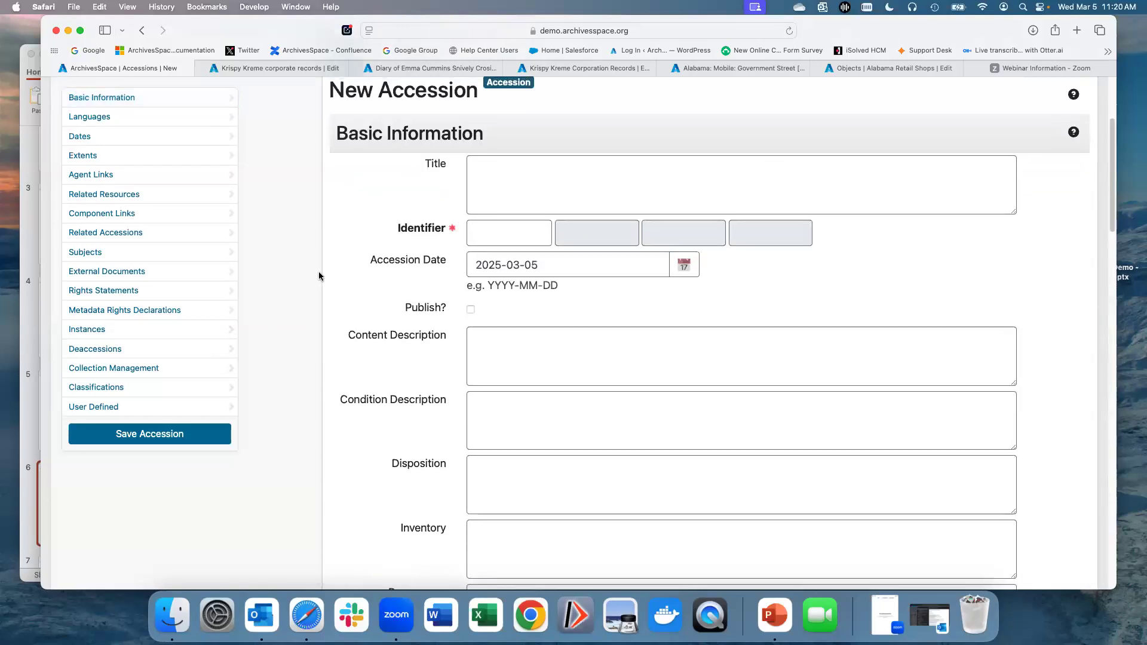
scroll(294, 233, "up", 5)
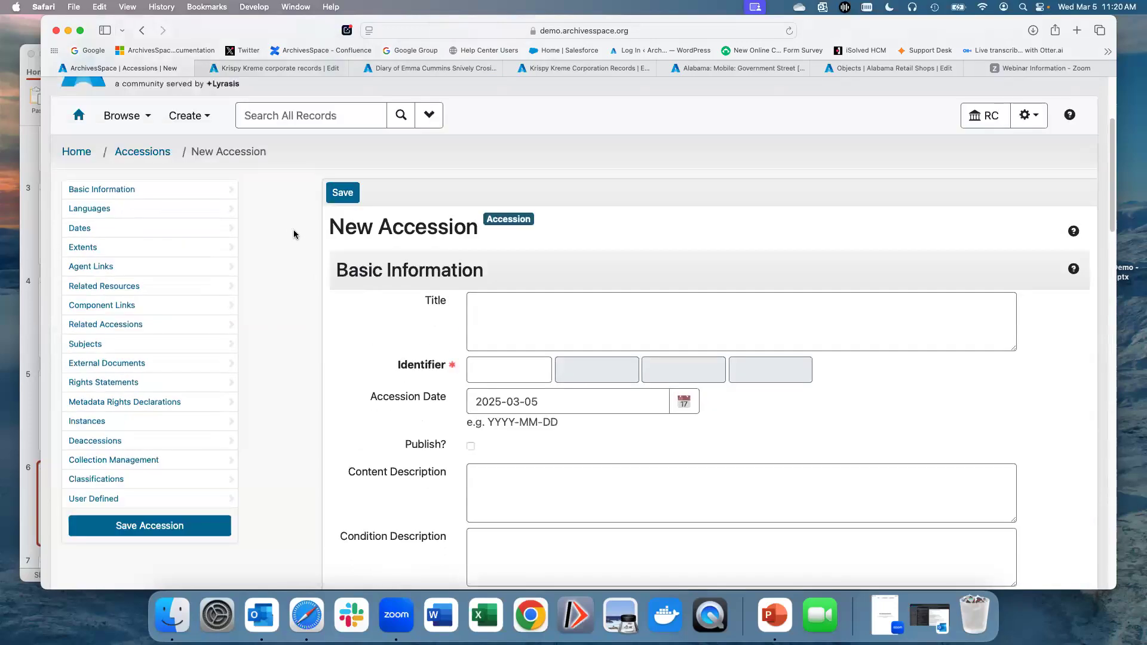
scroll(294, 234, "up", 2)
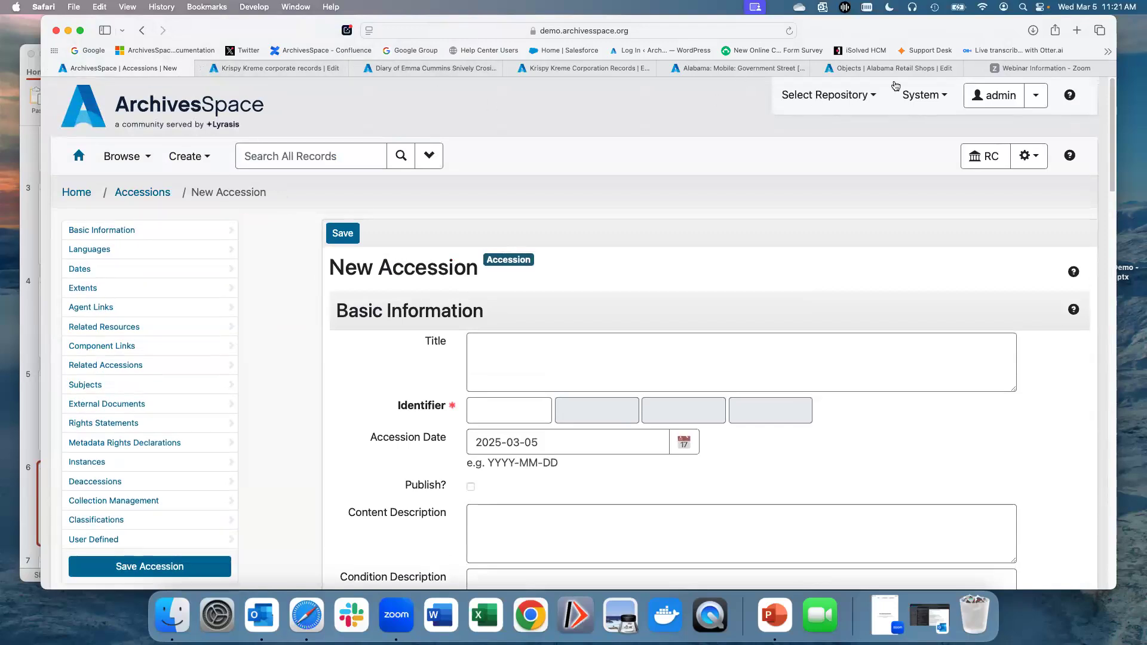
left_click(285, 71)
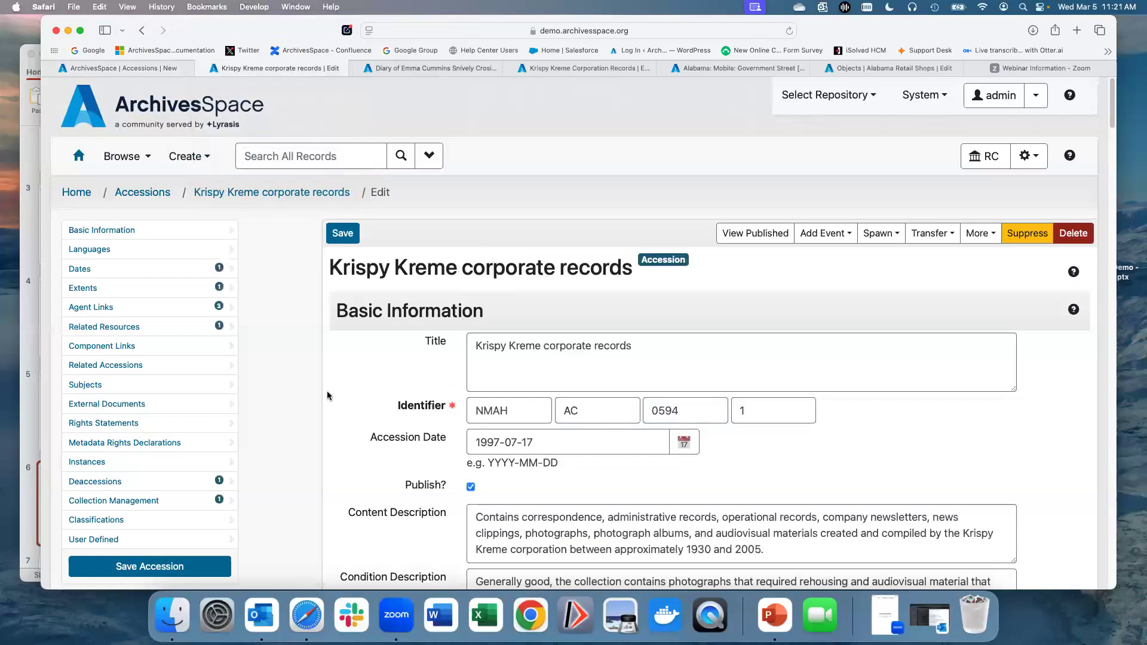
scroll(328, 396, "down", 2)
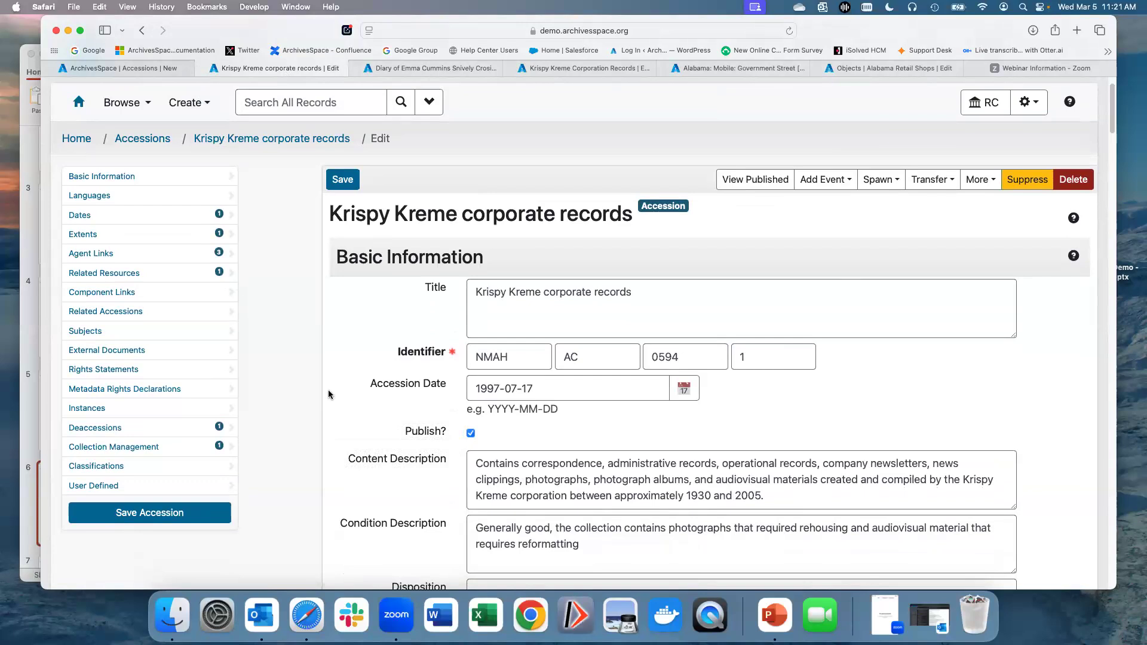
scroll(327, 393, "down", 3)
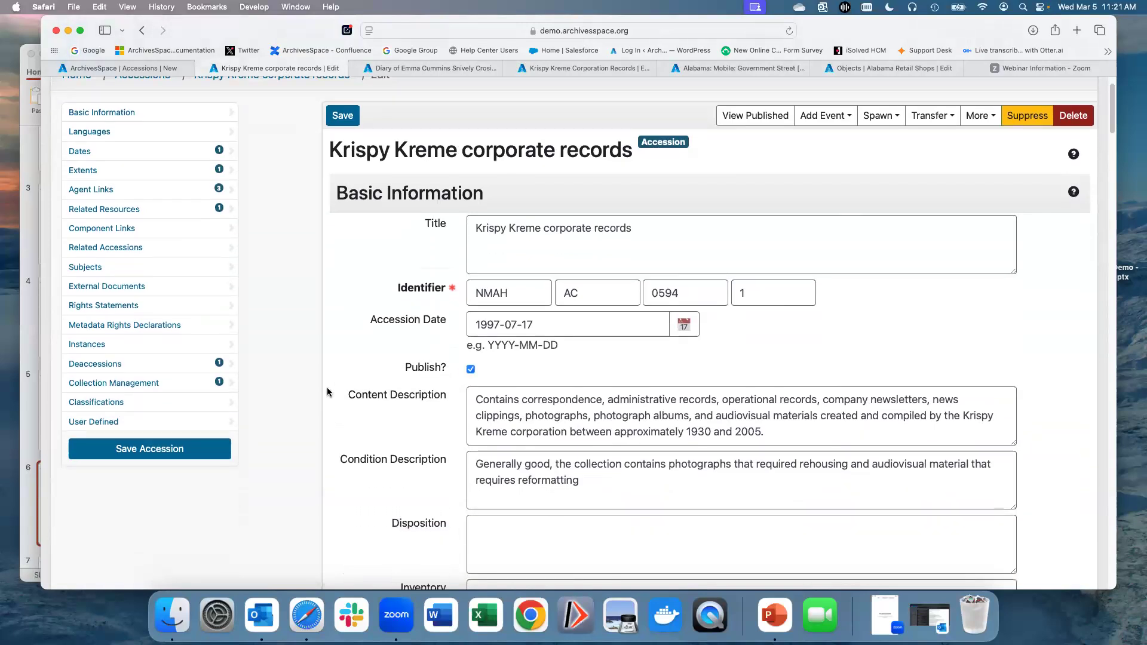
scroll(328, 392, "down", 3)
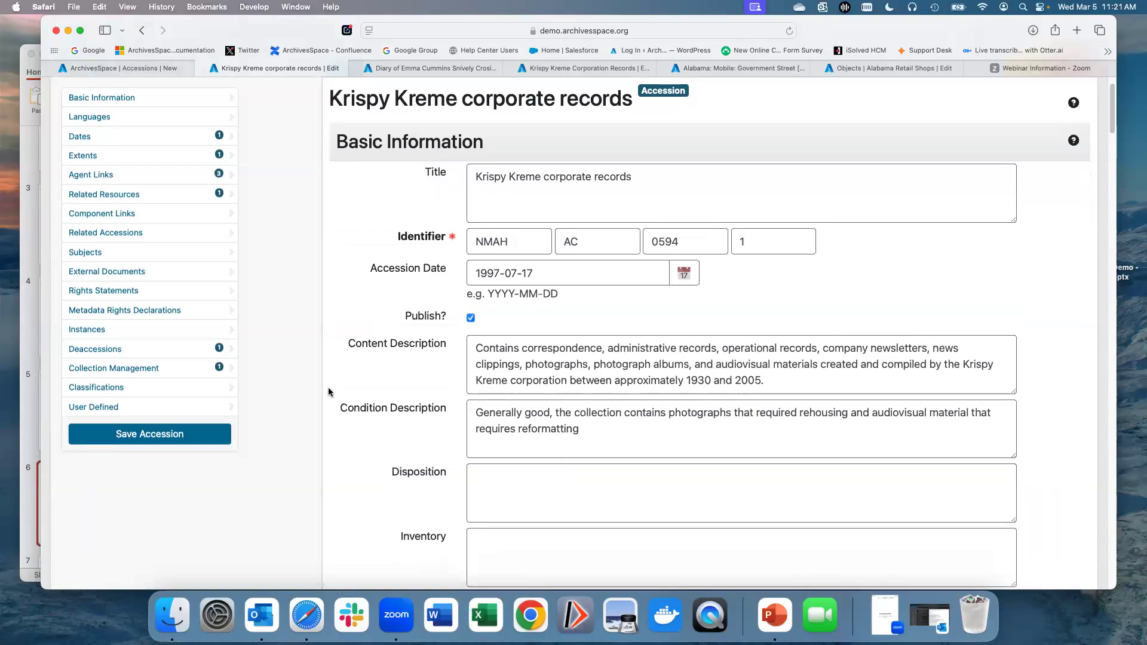
Step: Review the Krispy Kreme accession's description, provenance and acquisition fields, and open its Spawn options
scroll(317, 274, "up", 1)
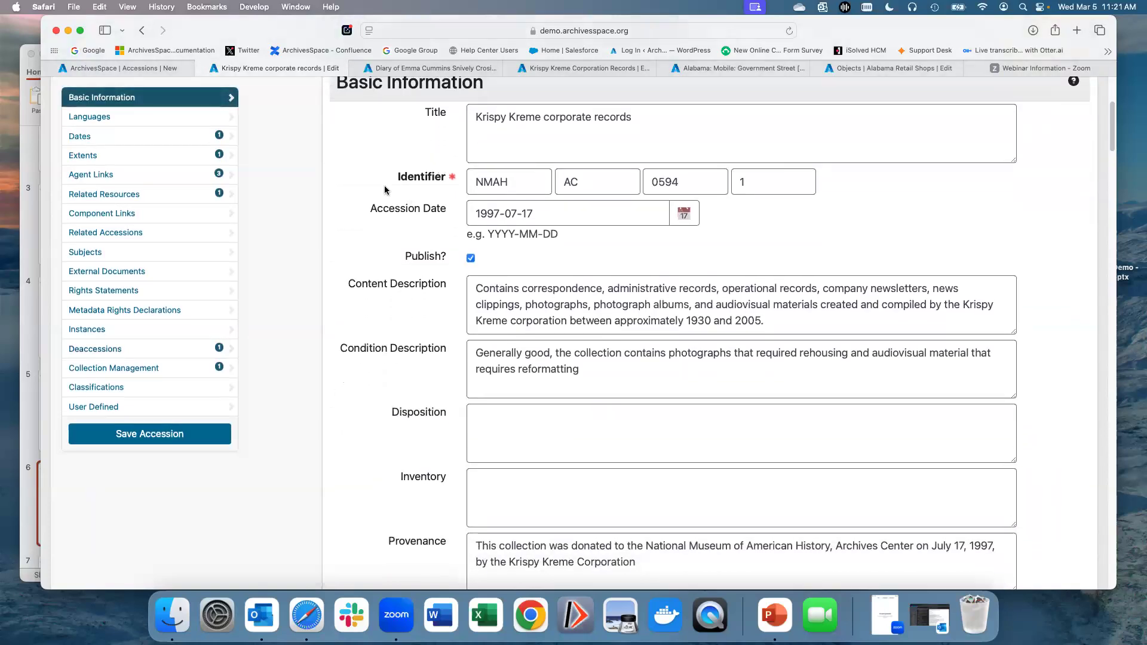
mouse_move(438, 324)
scroll(362, 405, "down", 6)
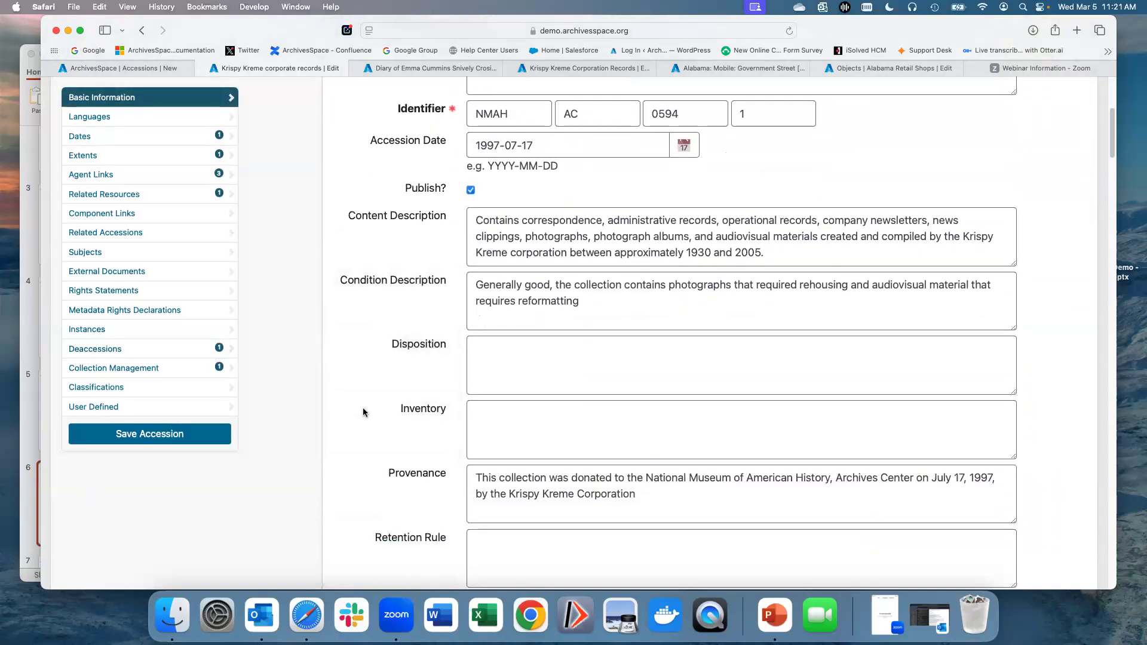
scroll(362, 405, "down", 4)
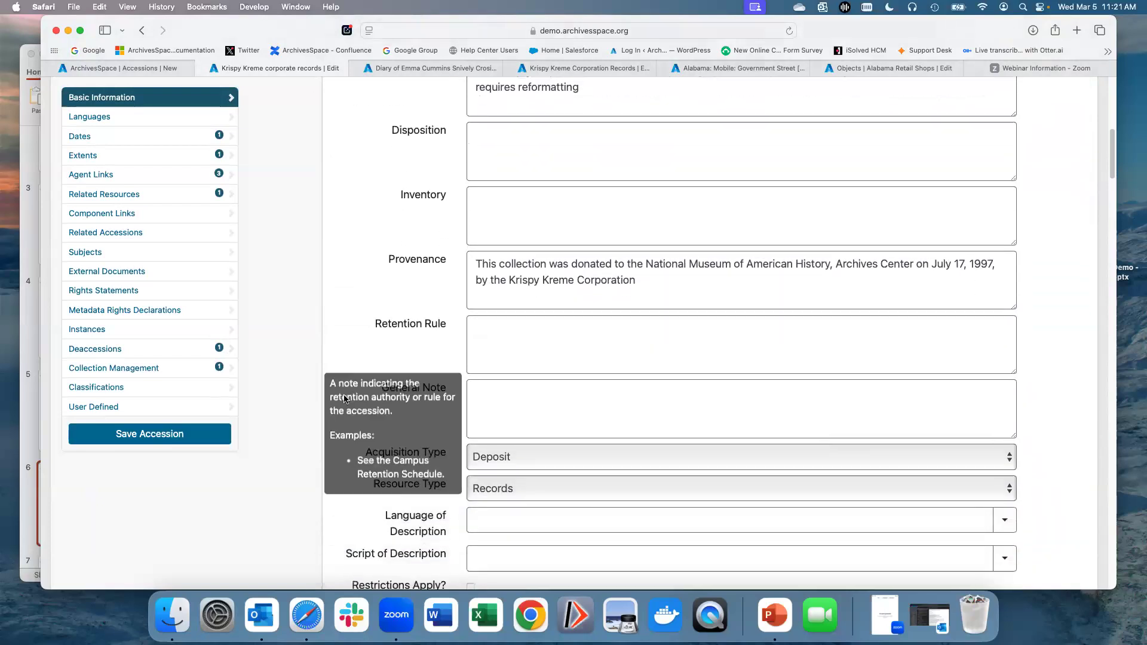
scroll(341, 400, "up", 10)
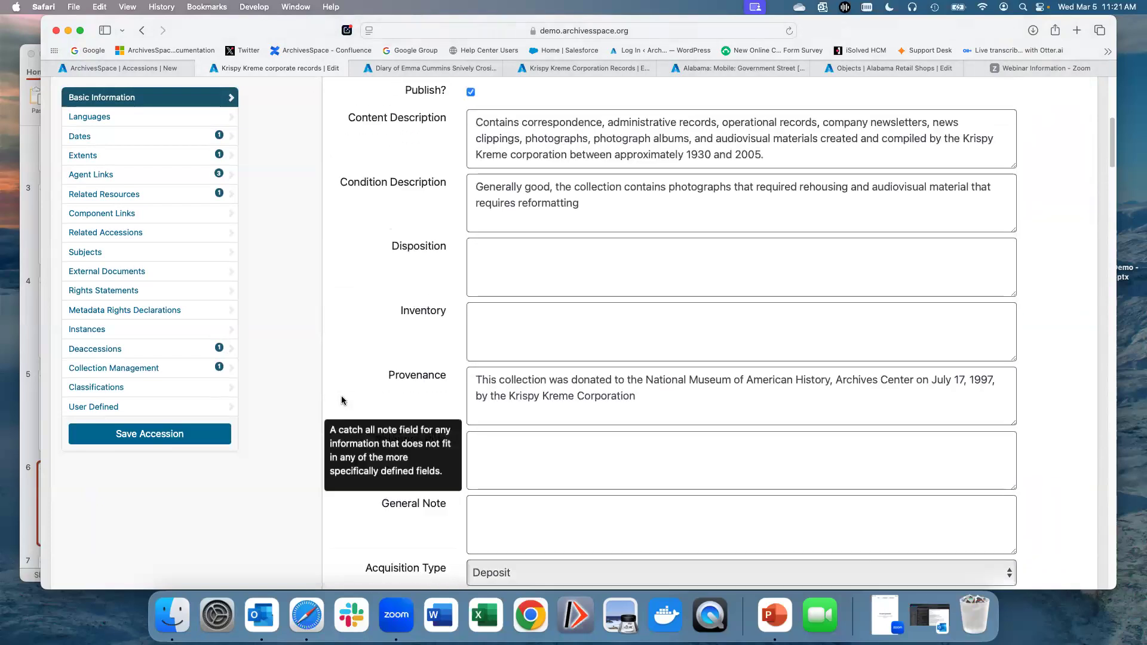
scroll(341, 399, "up", 8)
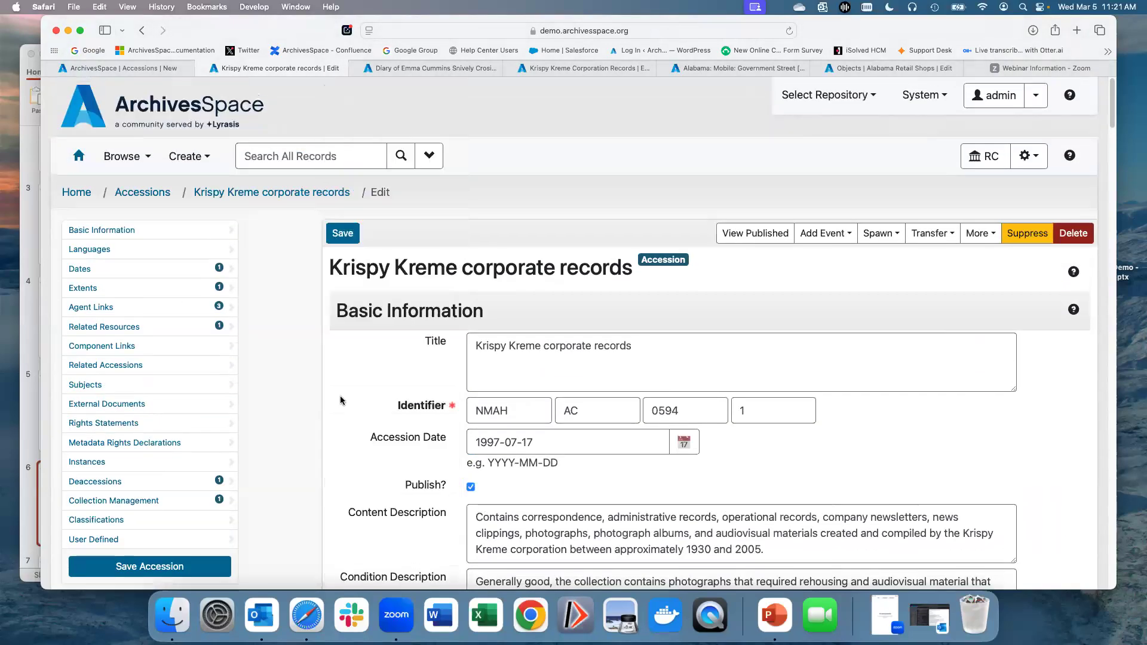
scroll(346, 403, "down", 1)
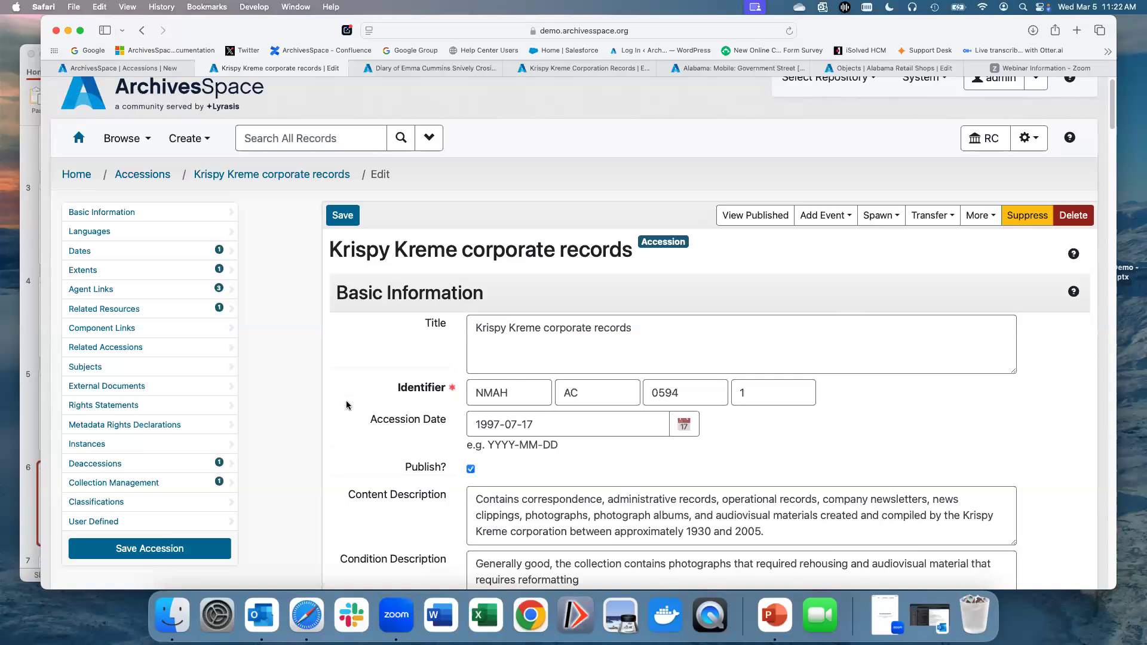
scroll(346, 405, "down", 2)
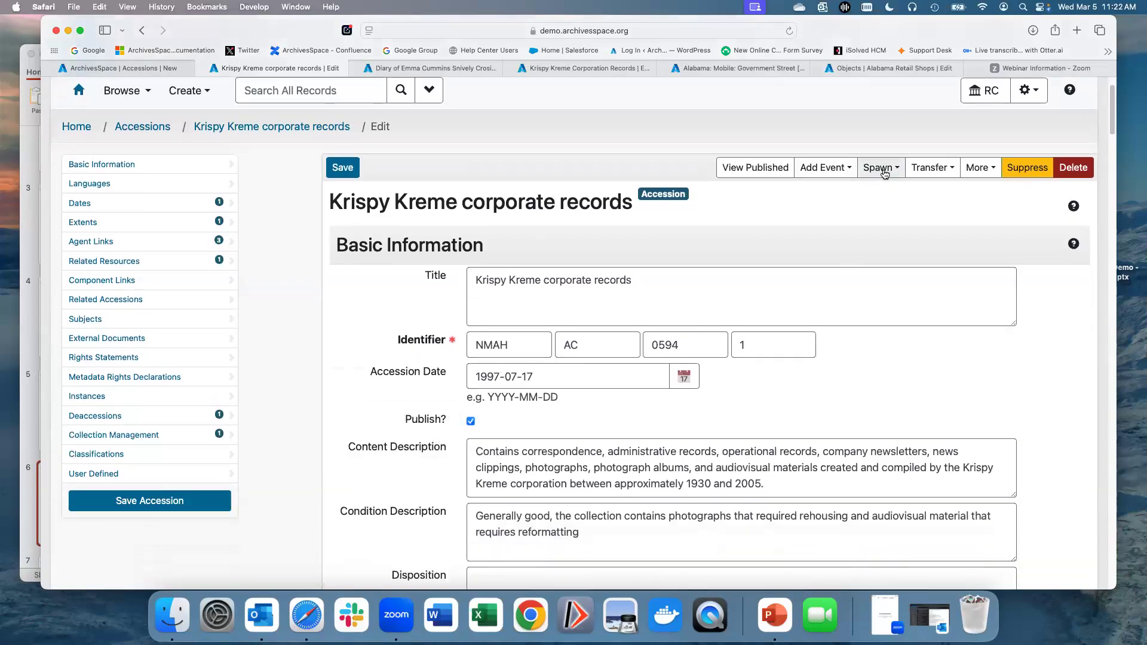
scroll(852, 257, "down", 2)
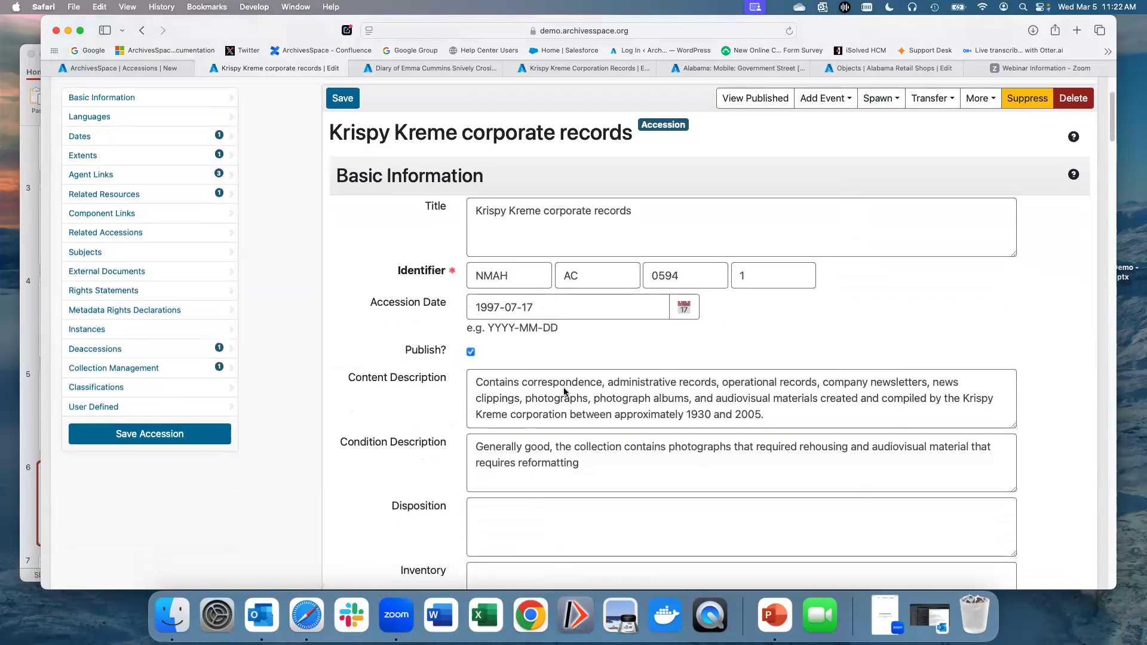
scroll(374, 325, "up", 1)
scroll(310, 286, "up", 1)
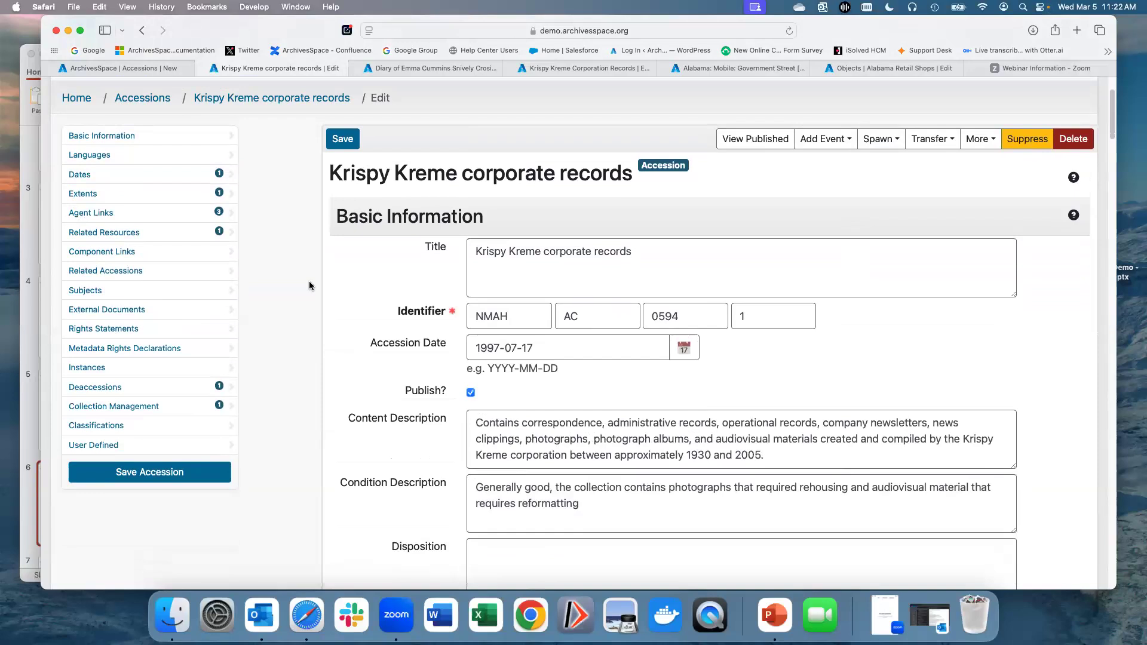
left_click(879, 144)
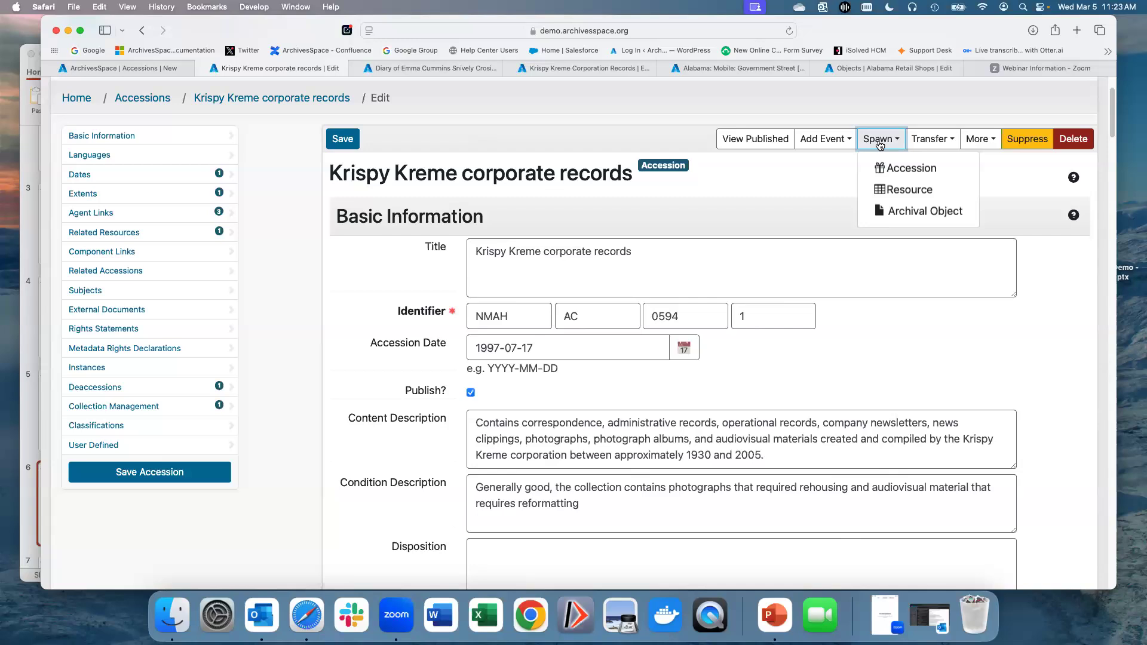
scroll(399, 254, "up", 3)
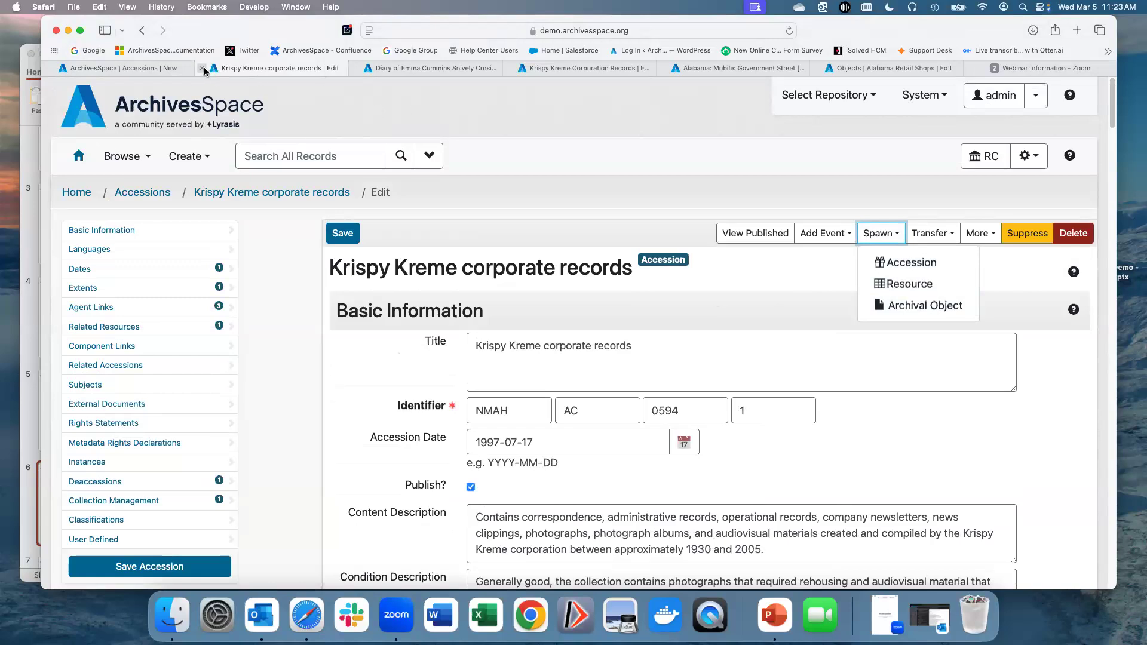
Step: Switch to the Diary of Emma Cummins Snively Crosier Pauling resource tab and load its Notes records
left_click(397, 71)
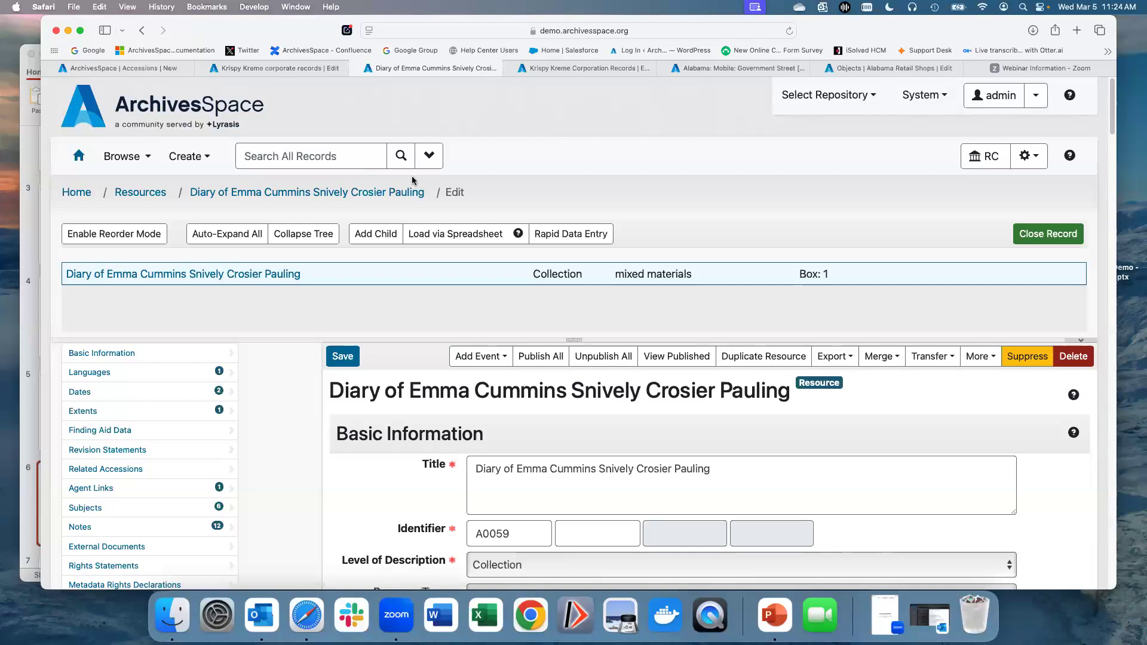
scroll(412, 180, "down", 2)
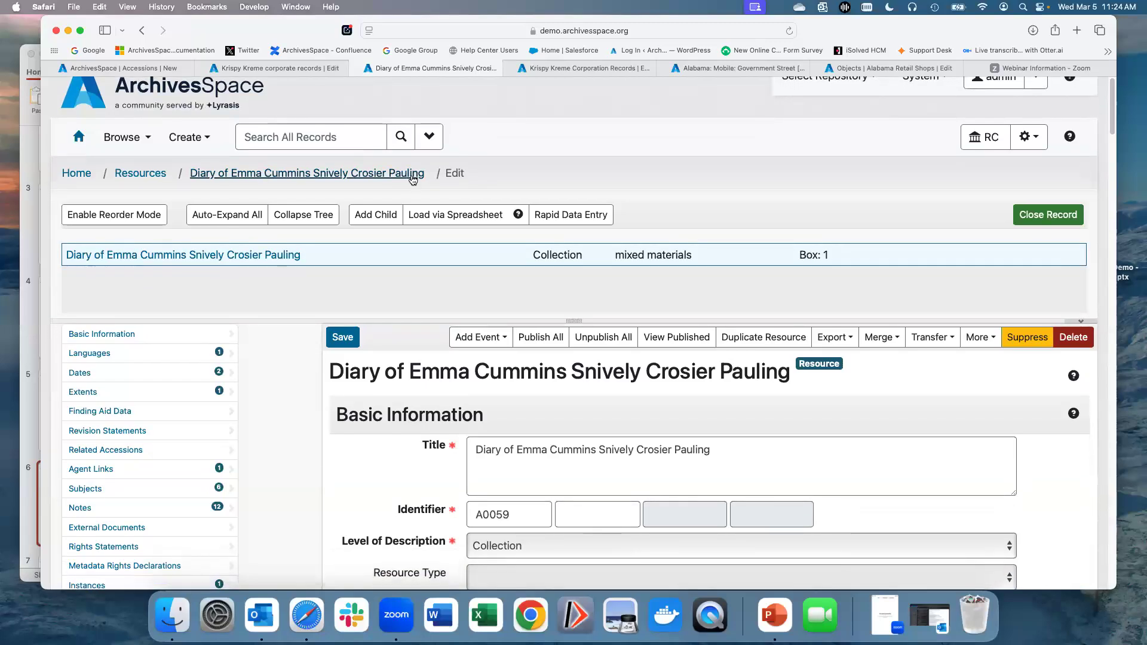
scroll(412, 180, "down", 5)
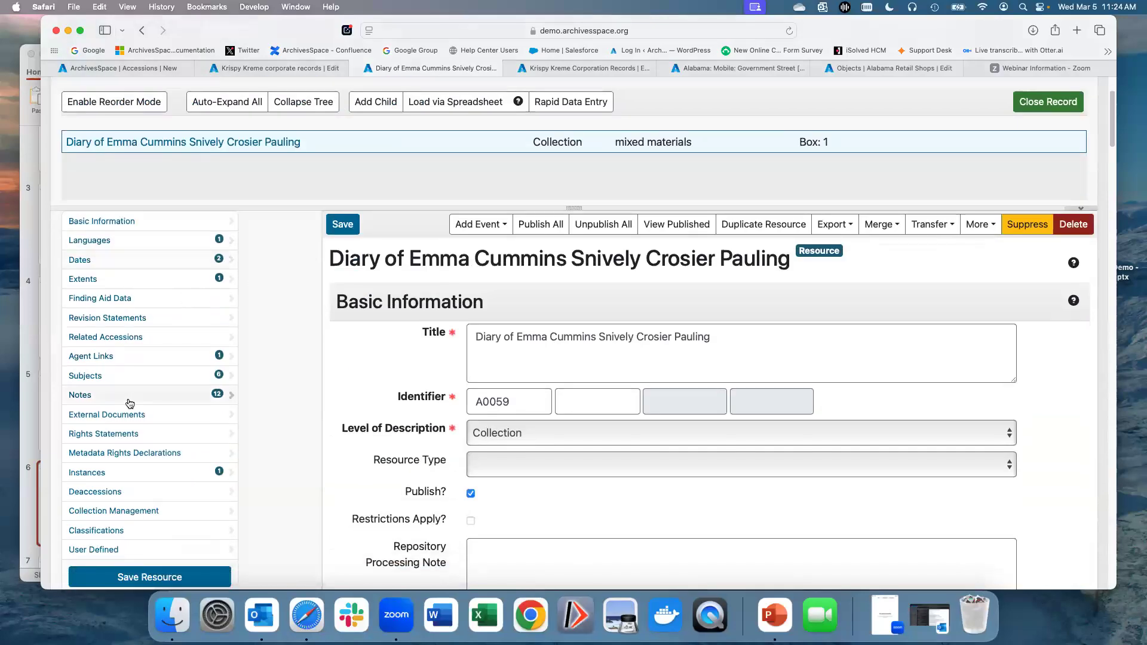
left_click(129, 404)
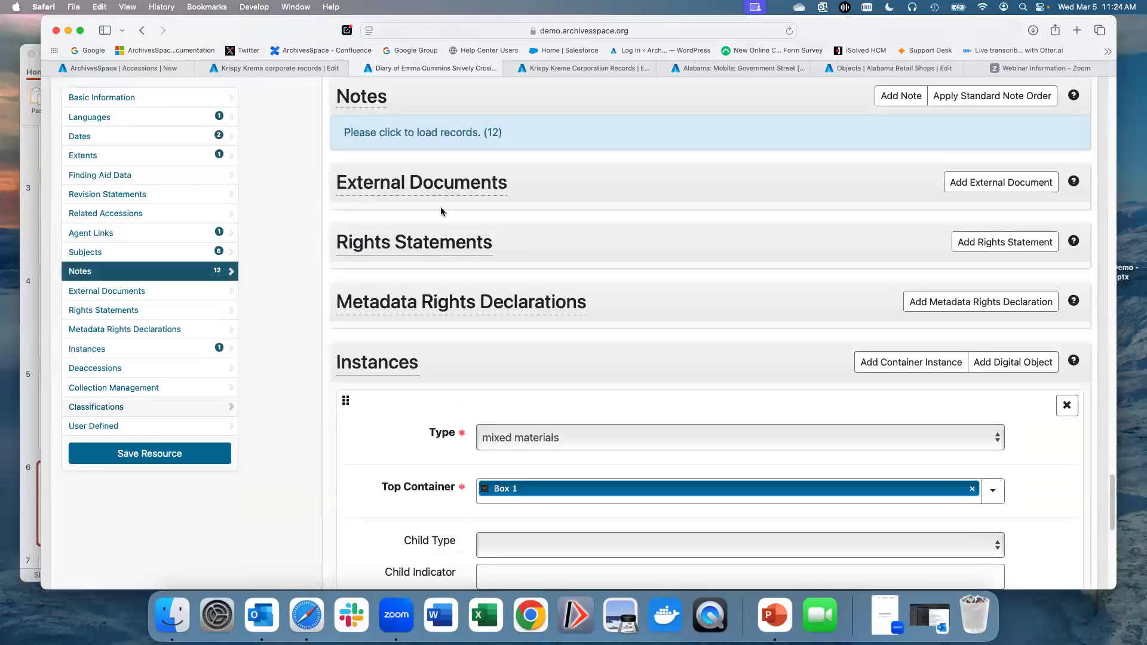
left_click(424, 133)
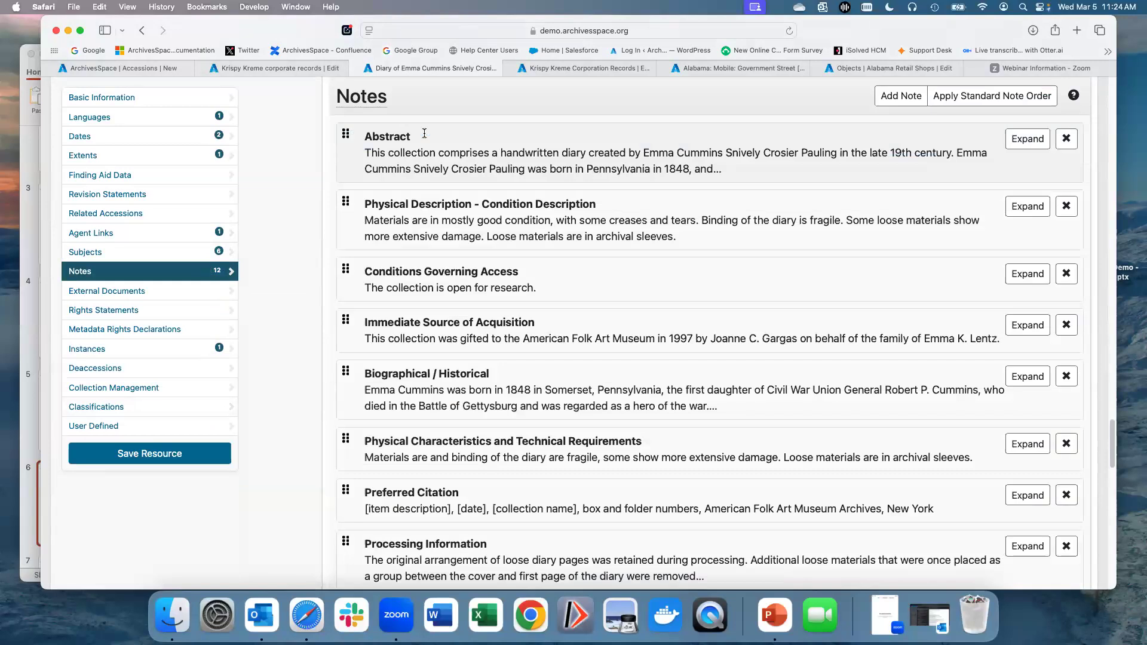
Step: Look through the diary resource's notes, subjects, agent links, finding aid data, extents and dates sections
scroll(412, 187, "up", 1)
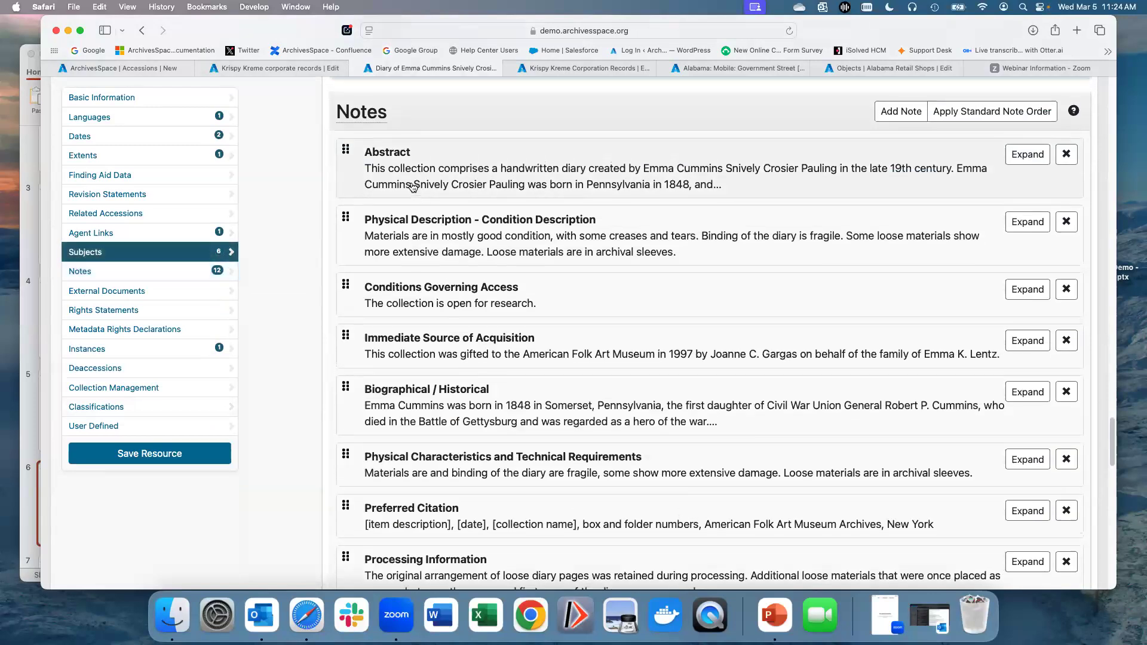
scroll(412, 187, "up", 2)
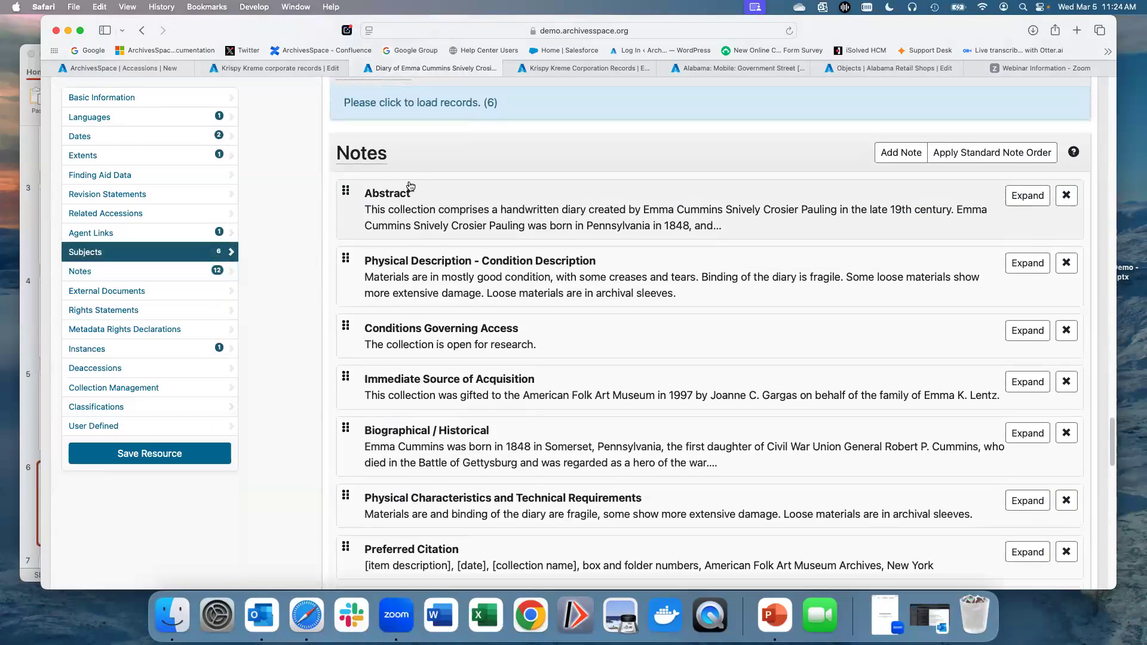
scroll(410, 186, "up", 3)
scroll(410, 186, "up", 3)
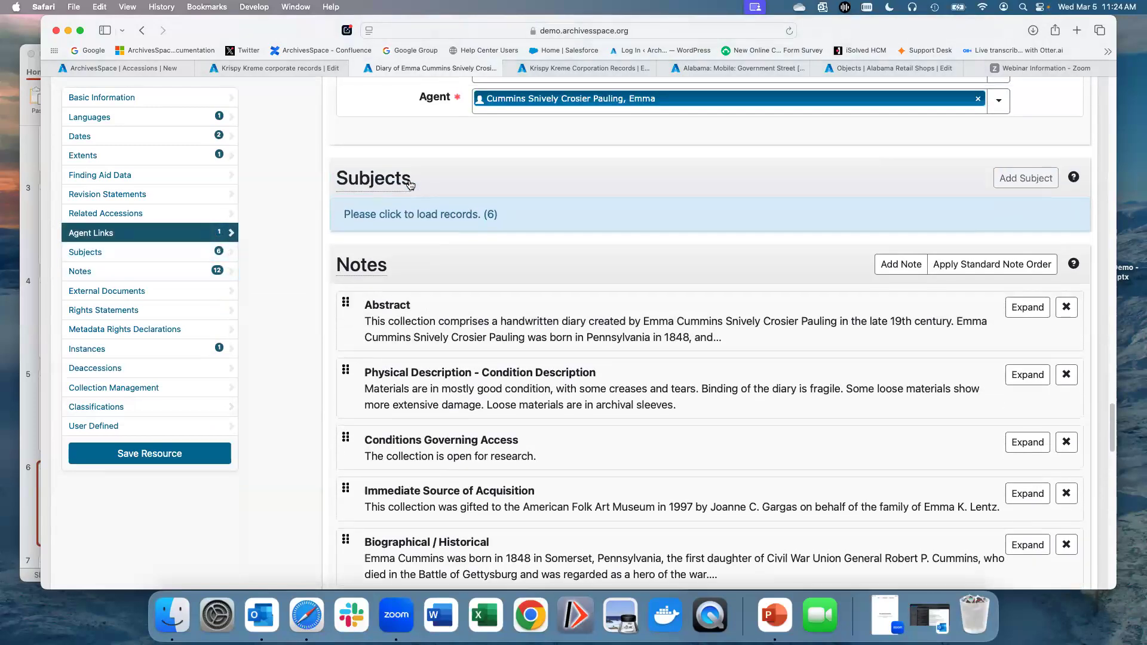
scroll(410, 186, "up", 9)
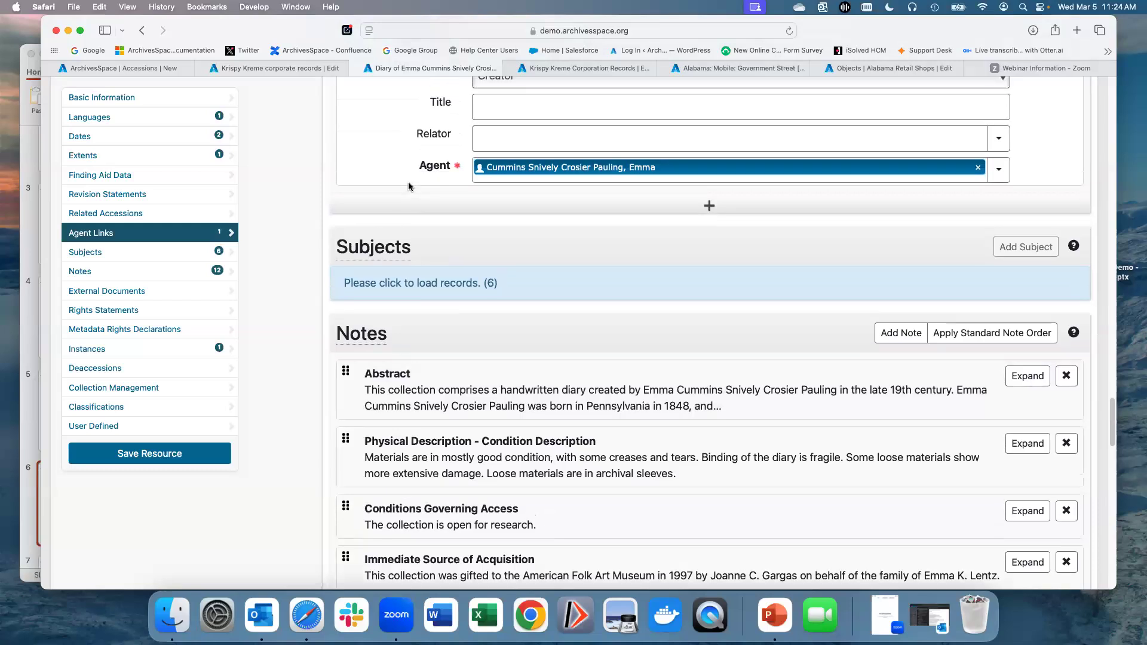
scroll(409, 187, "up", 13)
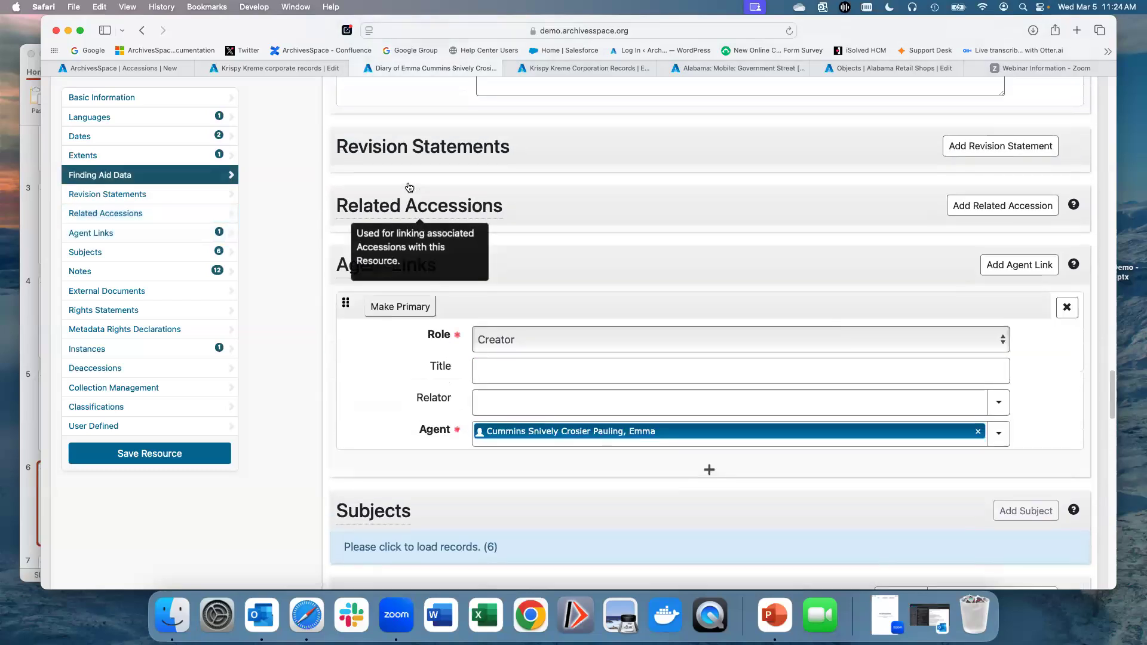
scroll(409, 186, "up", 20)
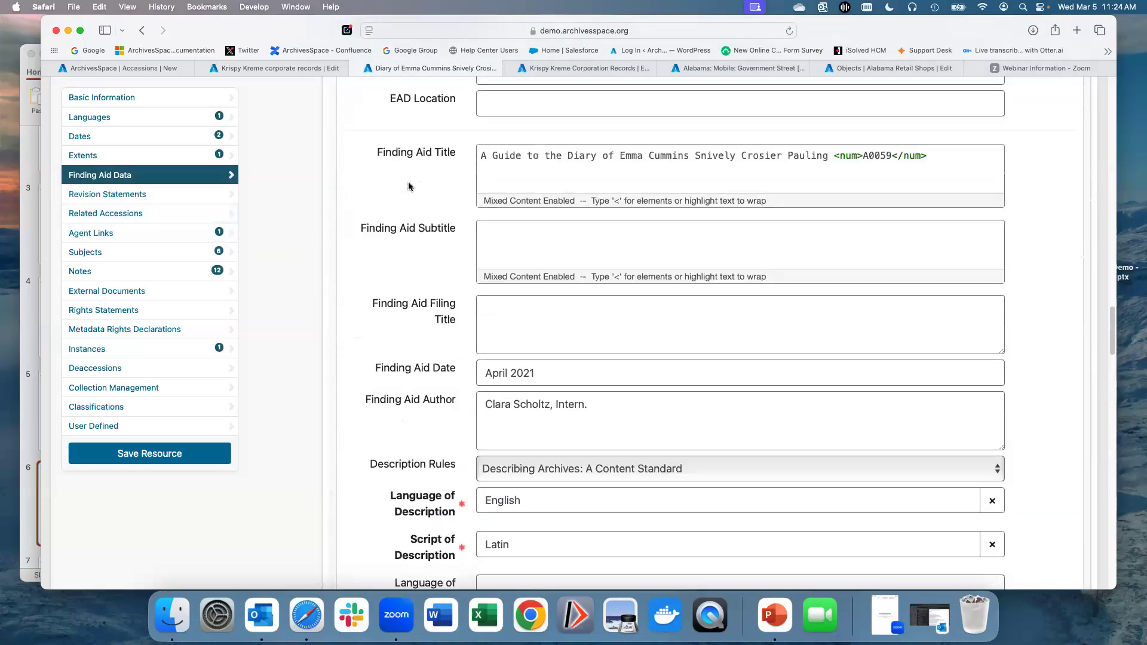
scroll(409, 186, "up", 12)
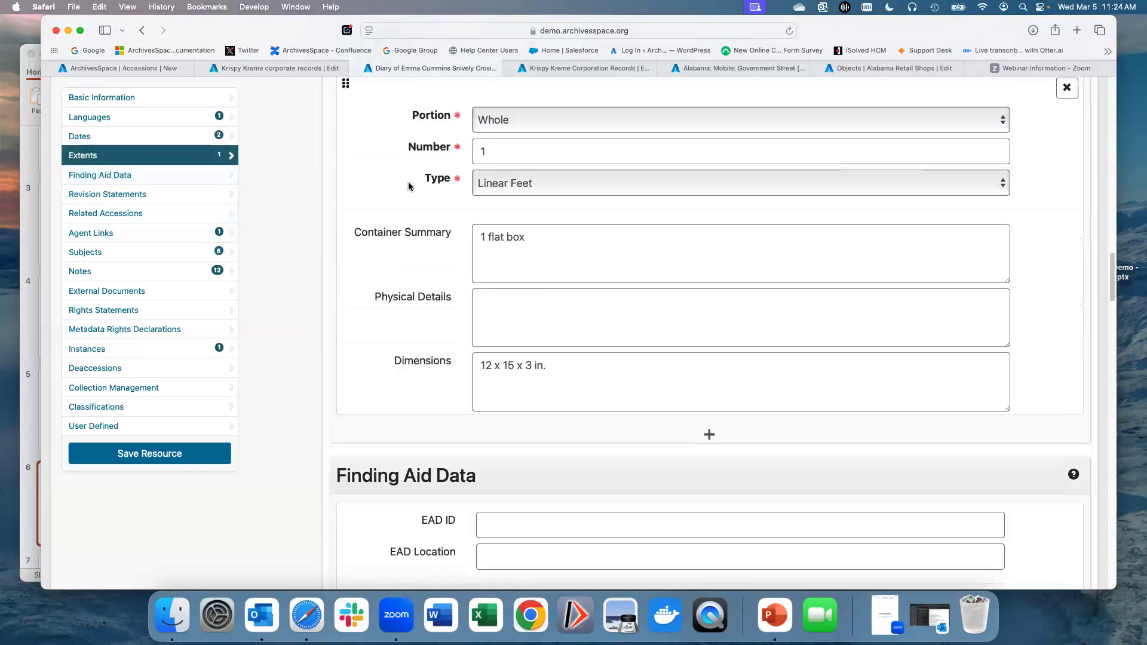
scroll(407, 185, "up", 4)
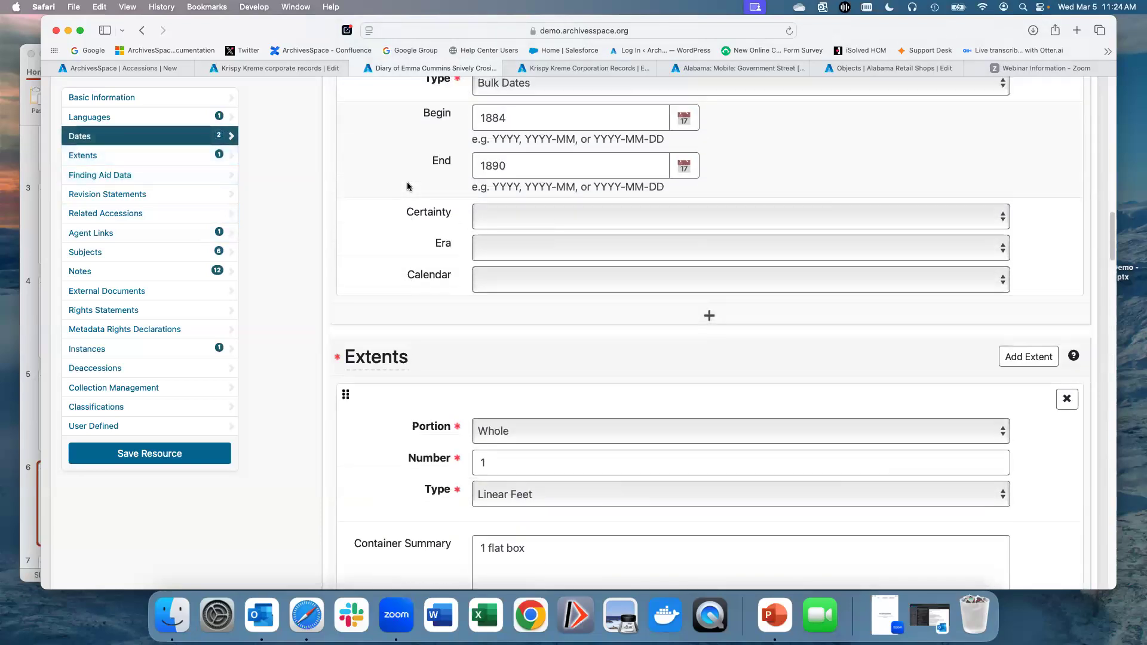
scroll(296, 200, "up", 15)
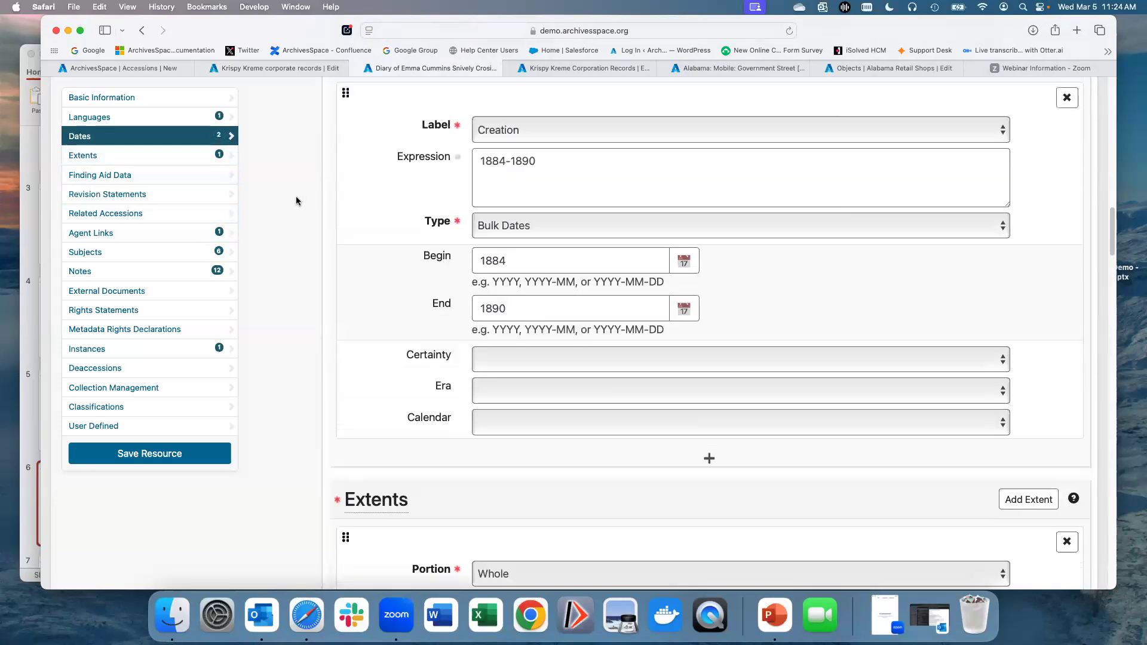
scroll(290, 201, "up", 20)
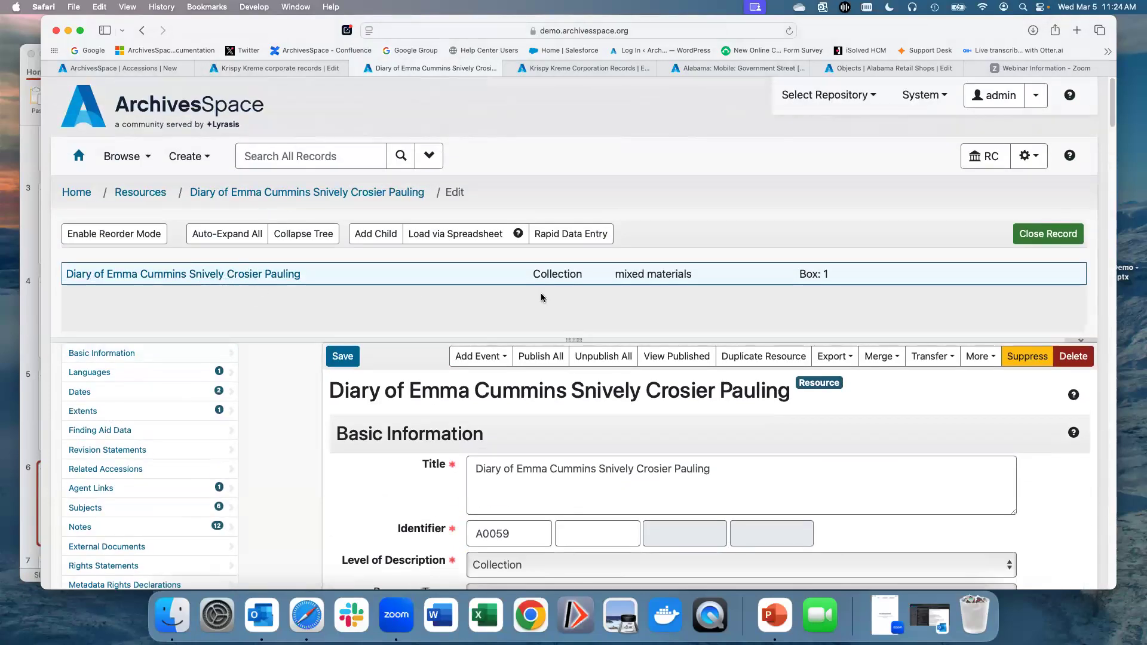
scroll(500, 260, "down", 2)
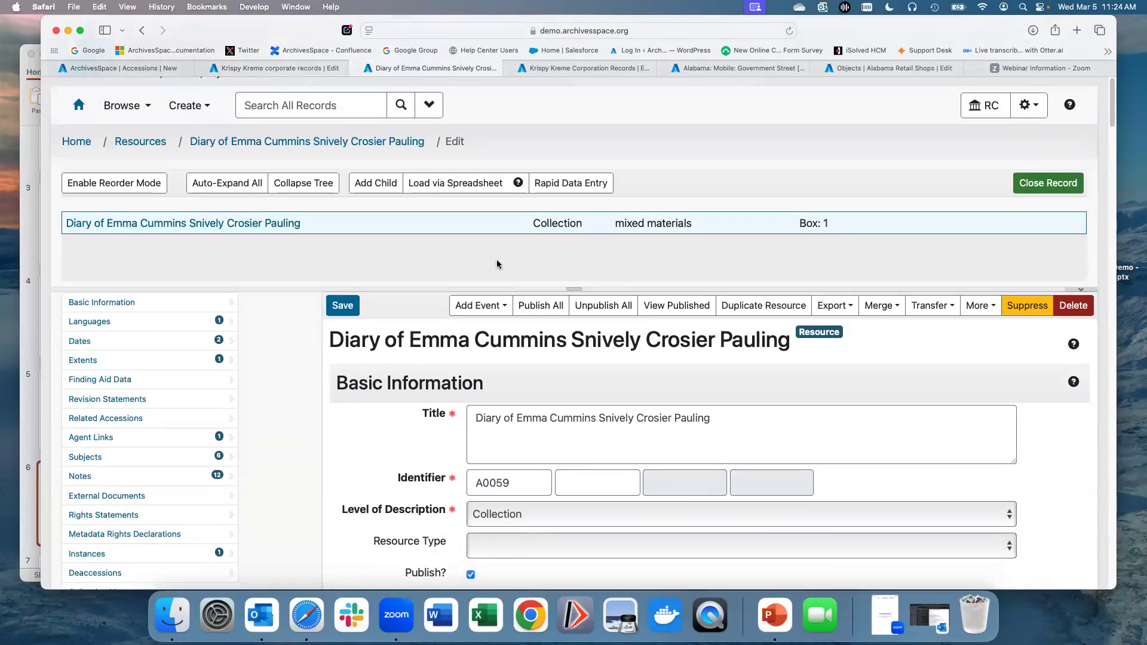
scroll(257, 322, "down", 1)
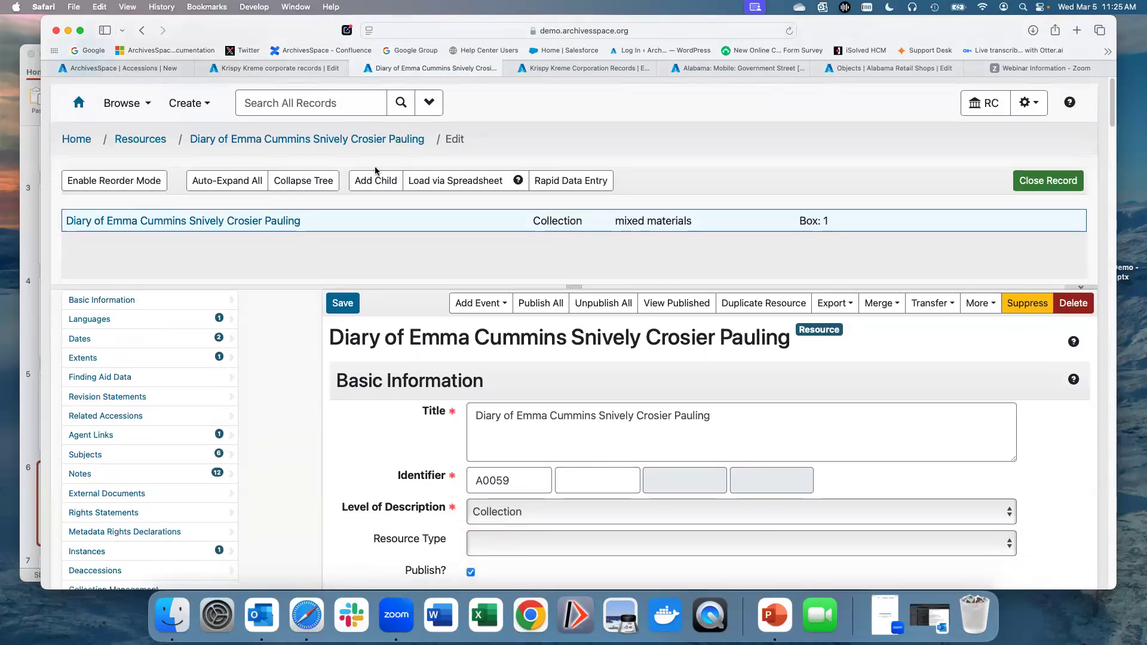
Step: Switch to the Krispy Kreme Corporation Records resource tab and review its languages, dates, extents, finding aid data, revisions and agent links
mouse_move(552, 70)
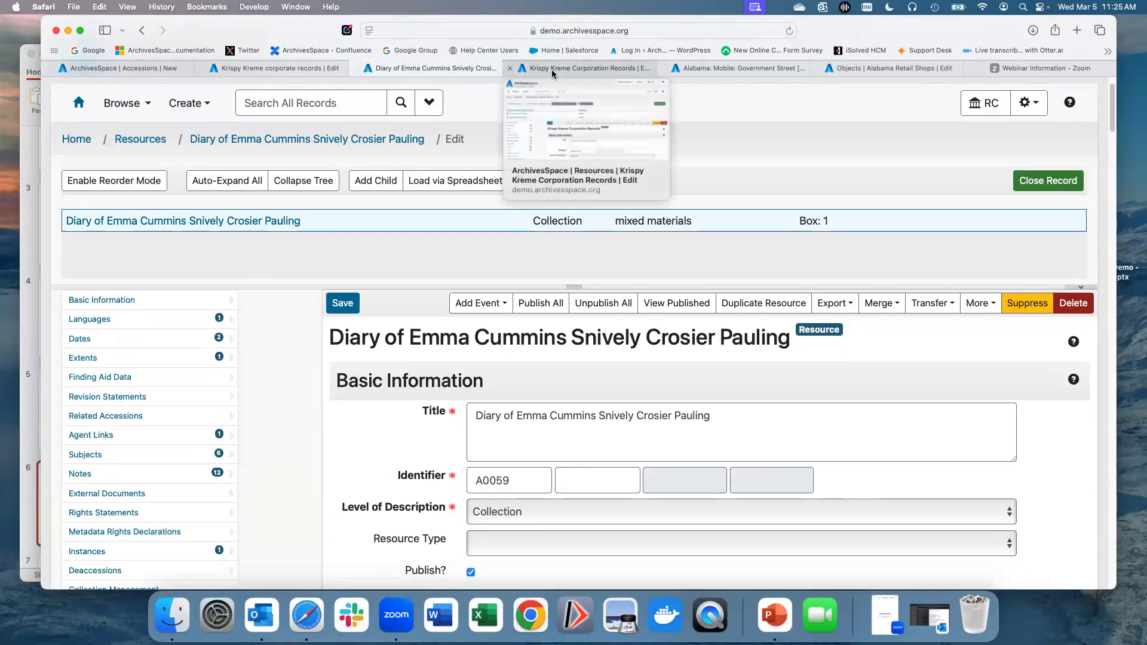
left_click(551, 70)
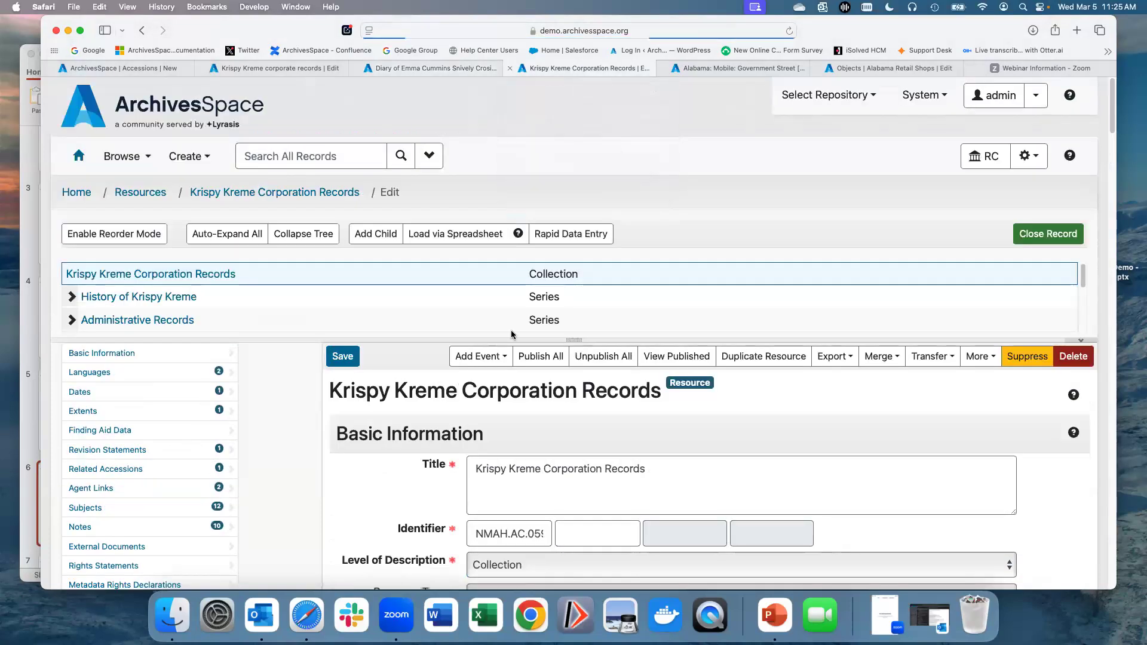
scroll(274, 298, "down", 1)
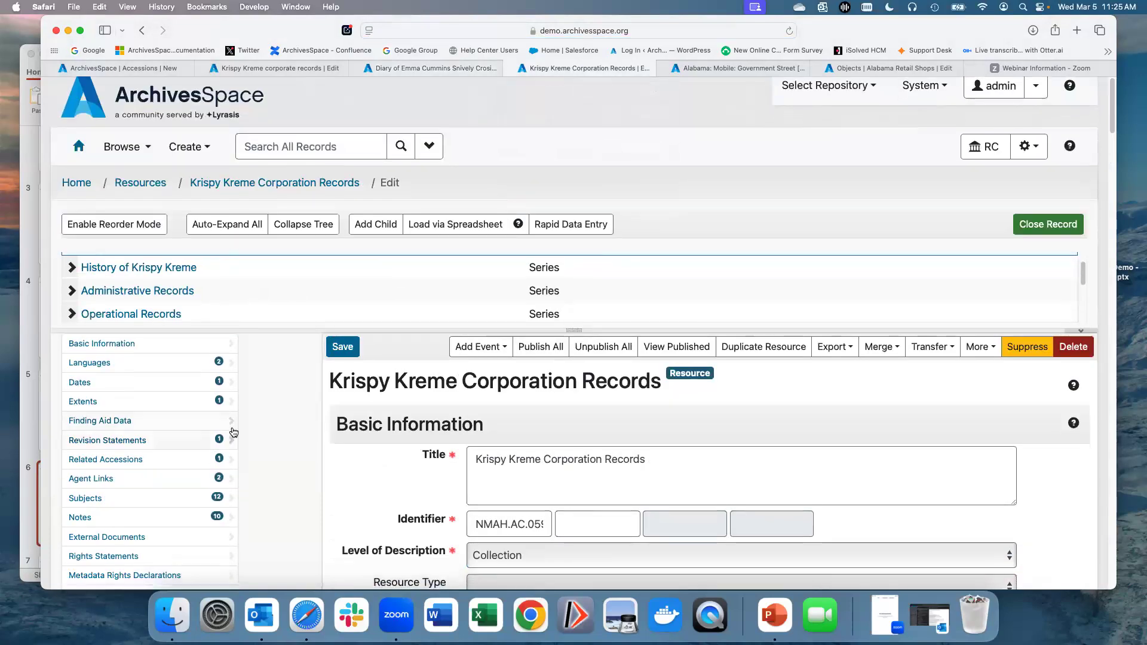
scroll(271, 396, "down", 2)
scroll(271, 397, "down", 5)
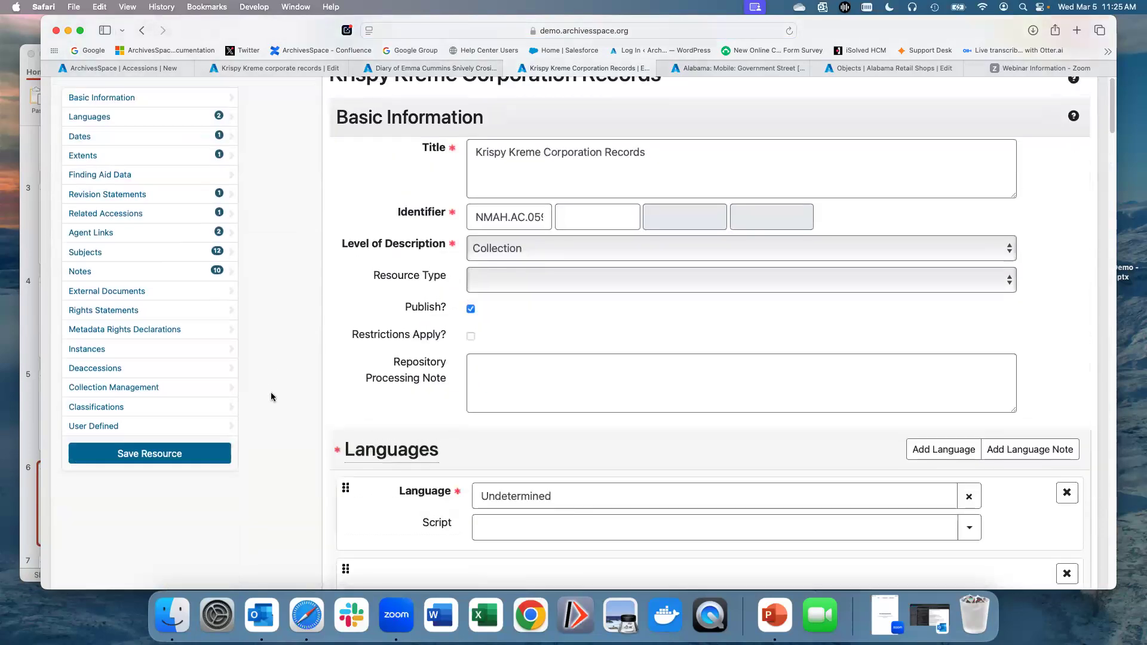
scroll(272, 393, "down", 3)
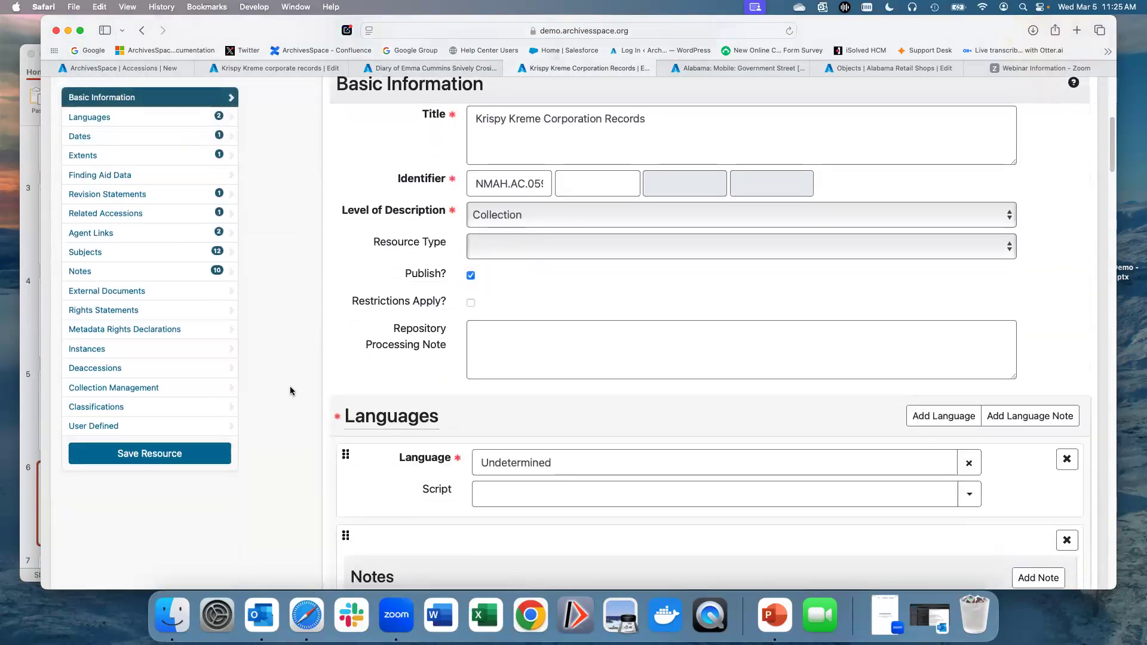
scroll(291, 391, "down", 7)
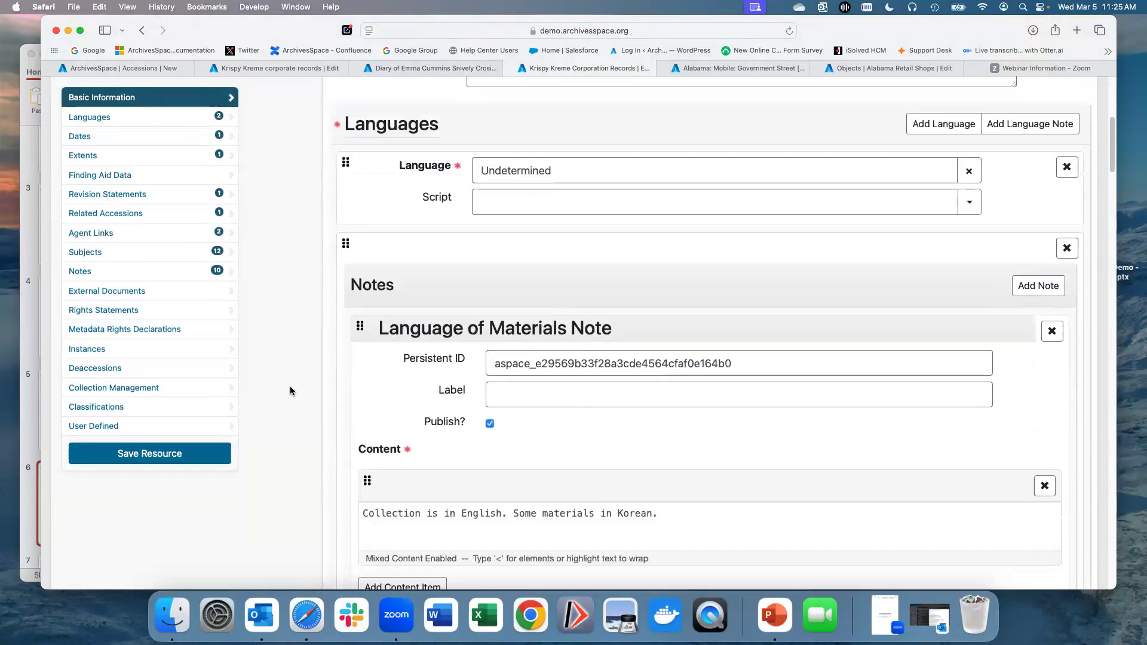
scroll(291, 391, "down", 9)
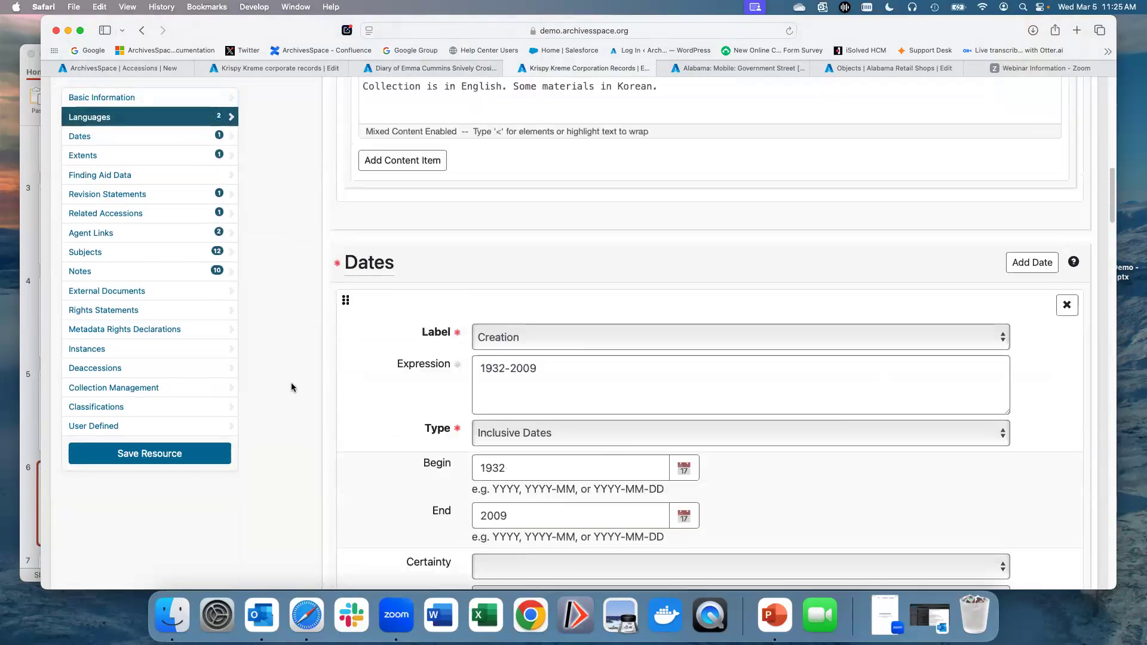
scroll(291, 387, "down", 5)
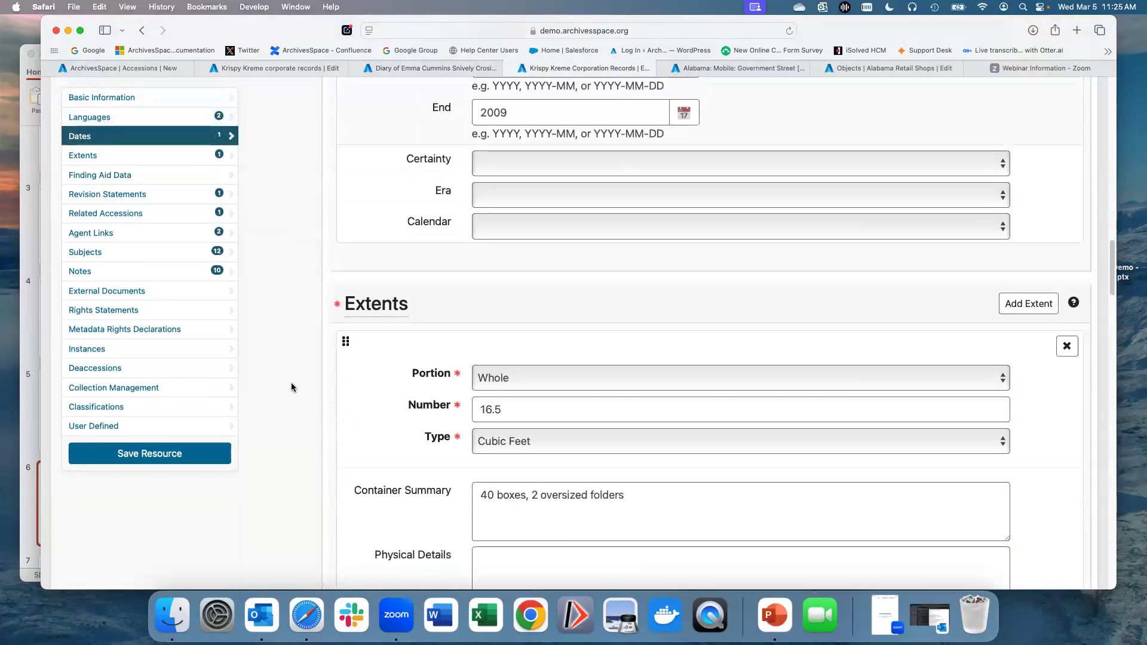
scroll(291, 387, "down", 6)
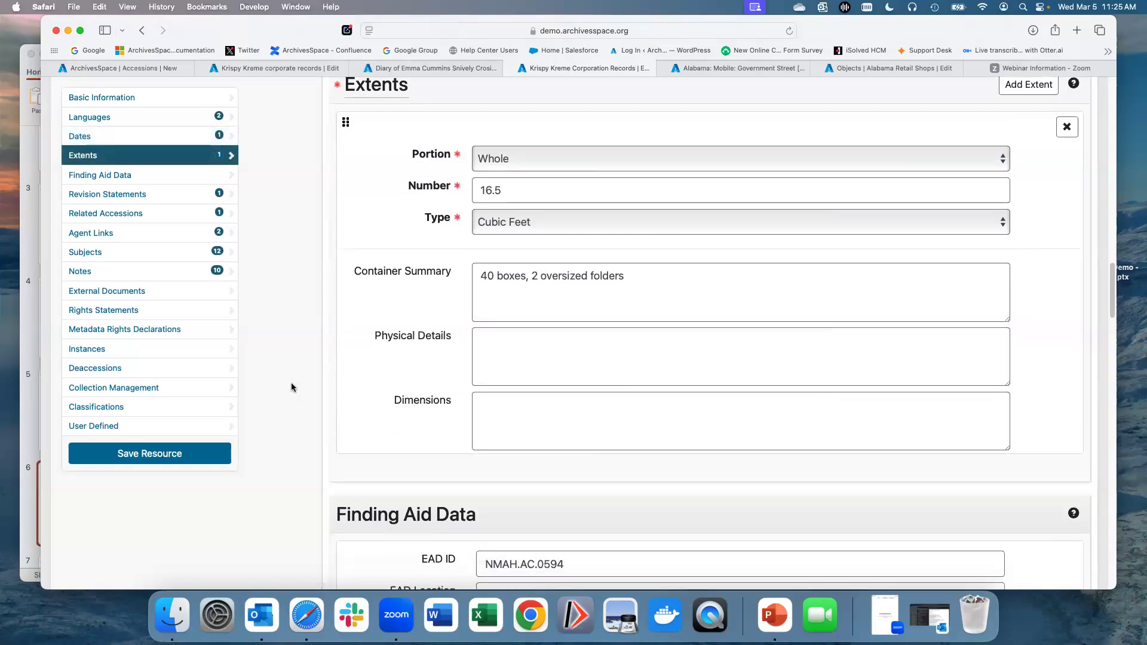
scroll(291, 386, "down", 5)
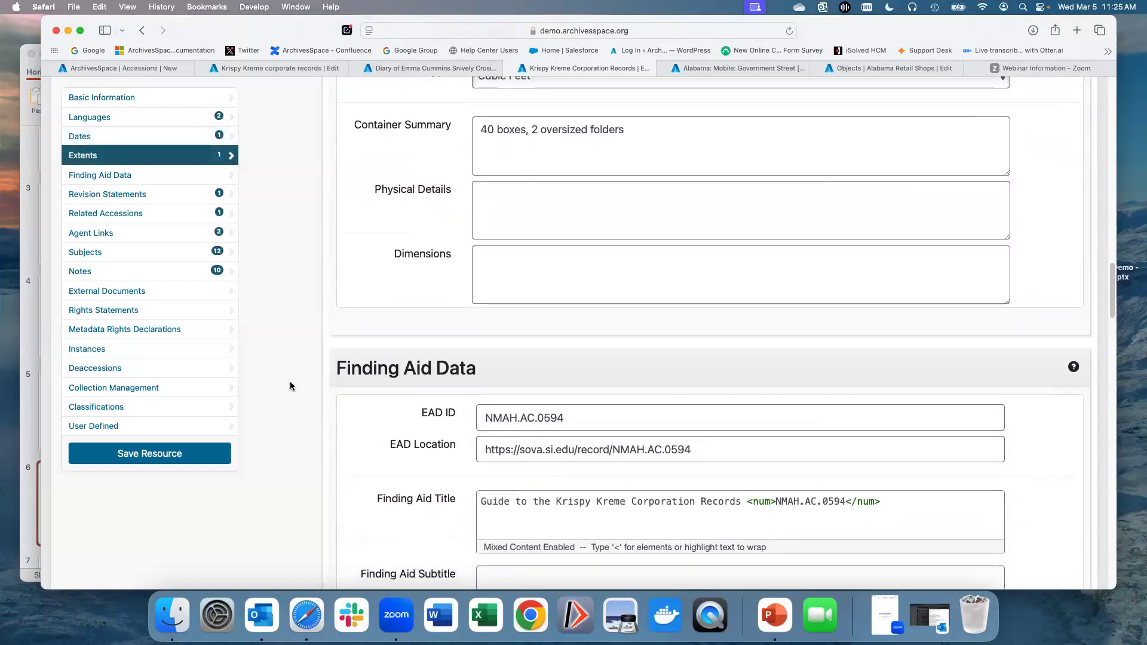
scroll(291, 386, "down", 12)
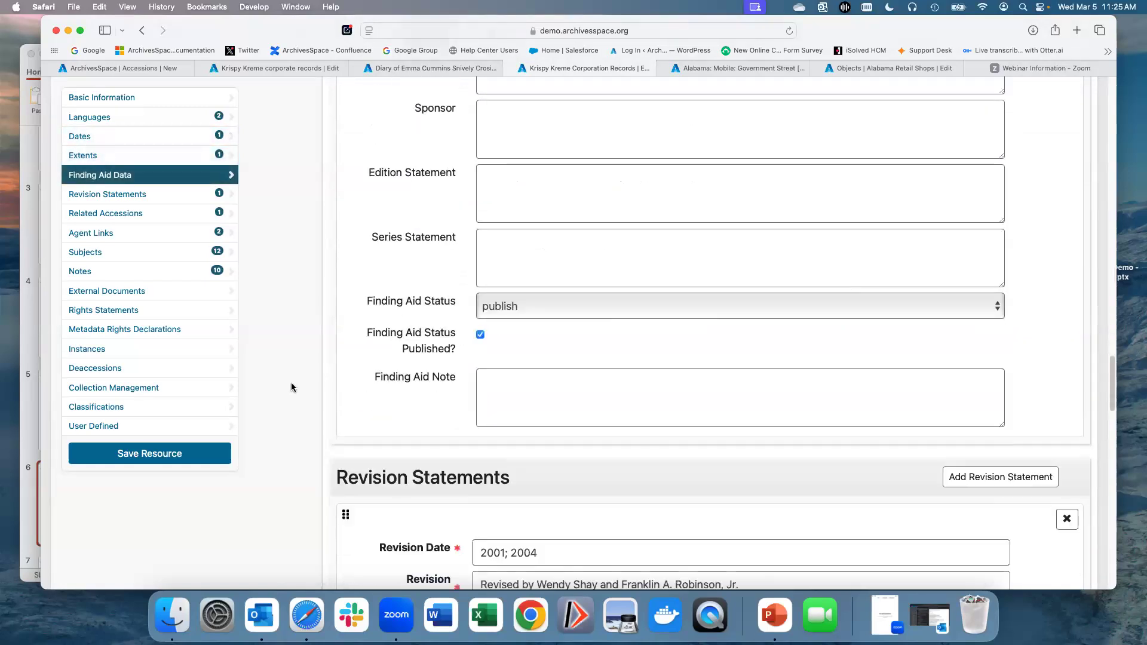
scroll(291, 387, "down", 10)
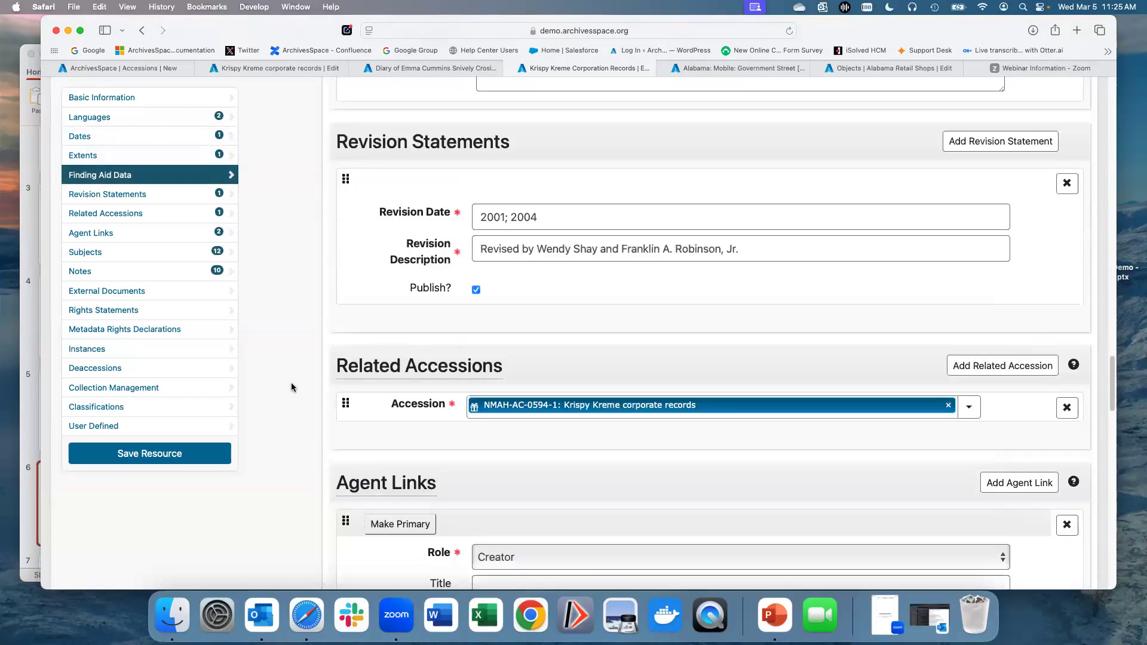
scroll(291, 387, "down", 7)
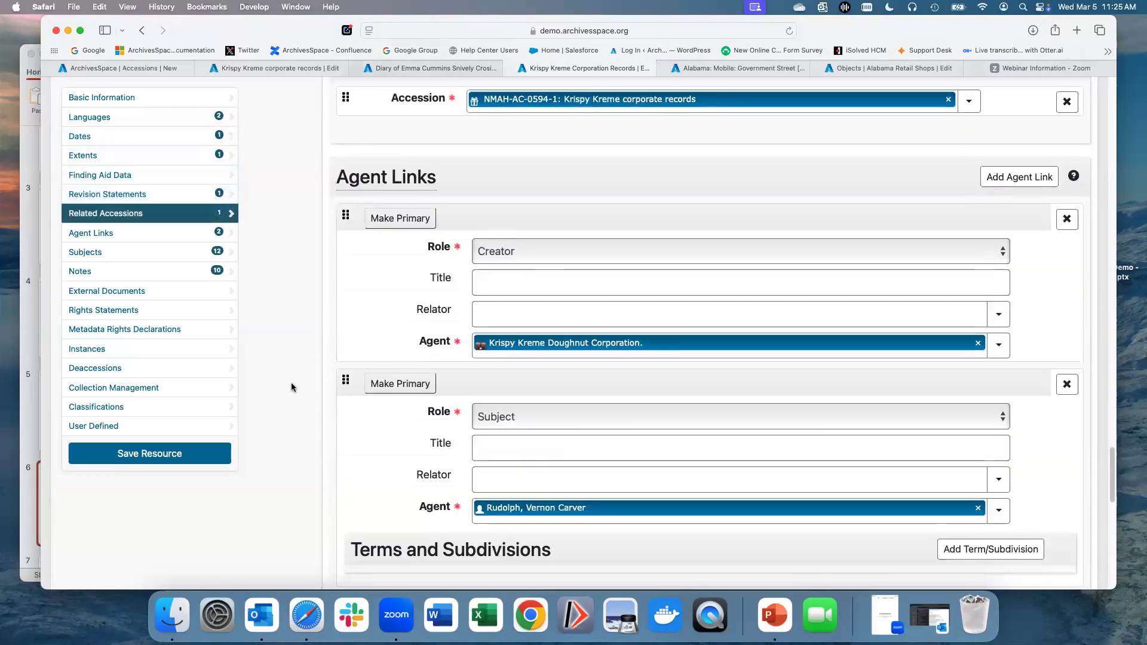
scroll(292, 387, "down", 3)
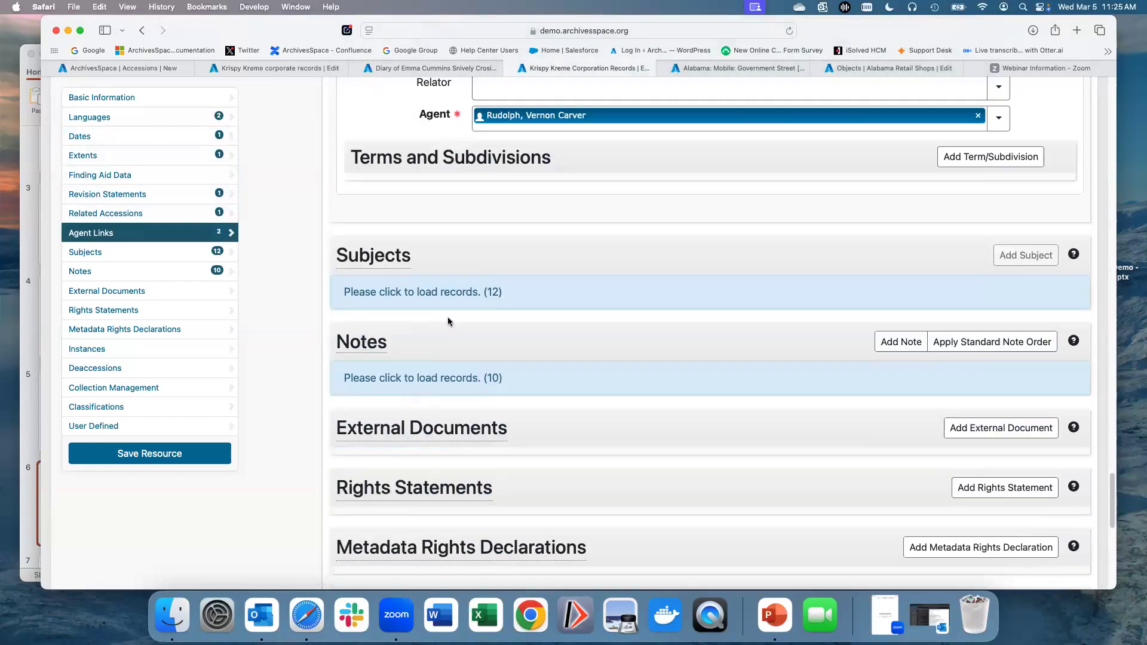
Step: Load the resource's Subjects and Notes records and look through the listed subjects and notes
left_click(452, 297)
scroll(458, 312, "down", 5)
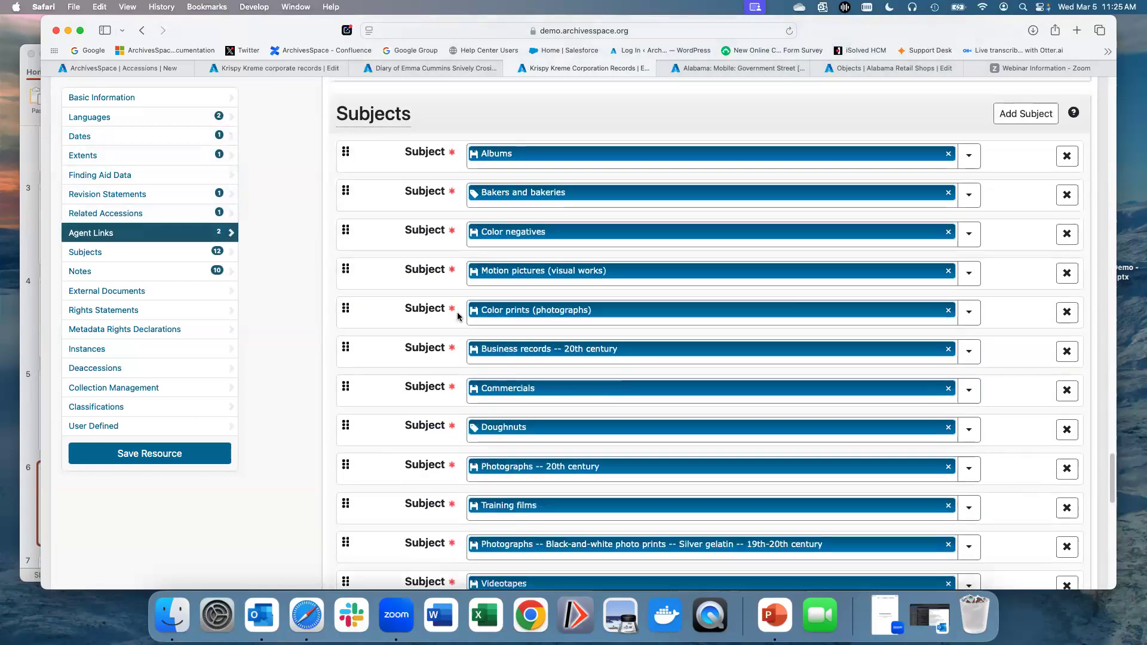
scroll(457, 315, "down", 2)
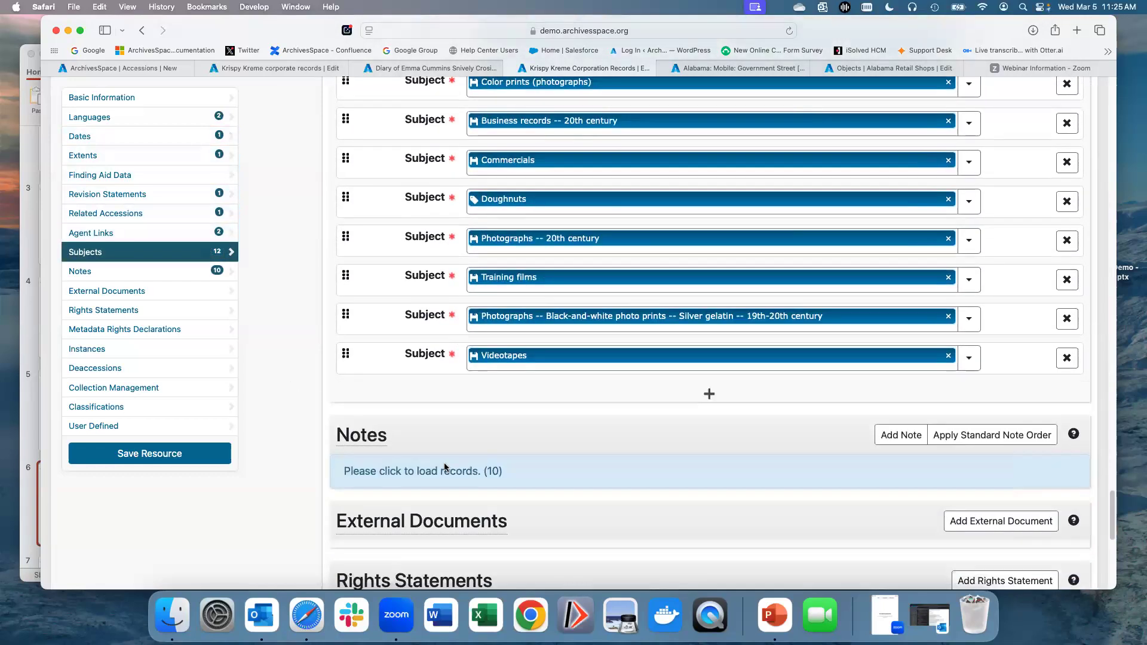
left_click(435, 471)
scroll(324, 386, "down", 5)
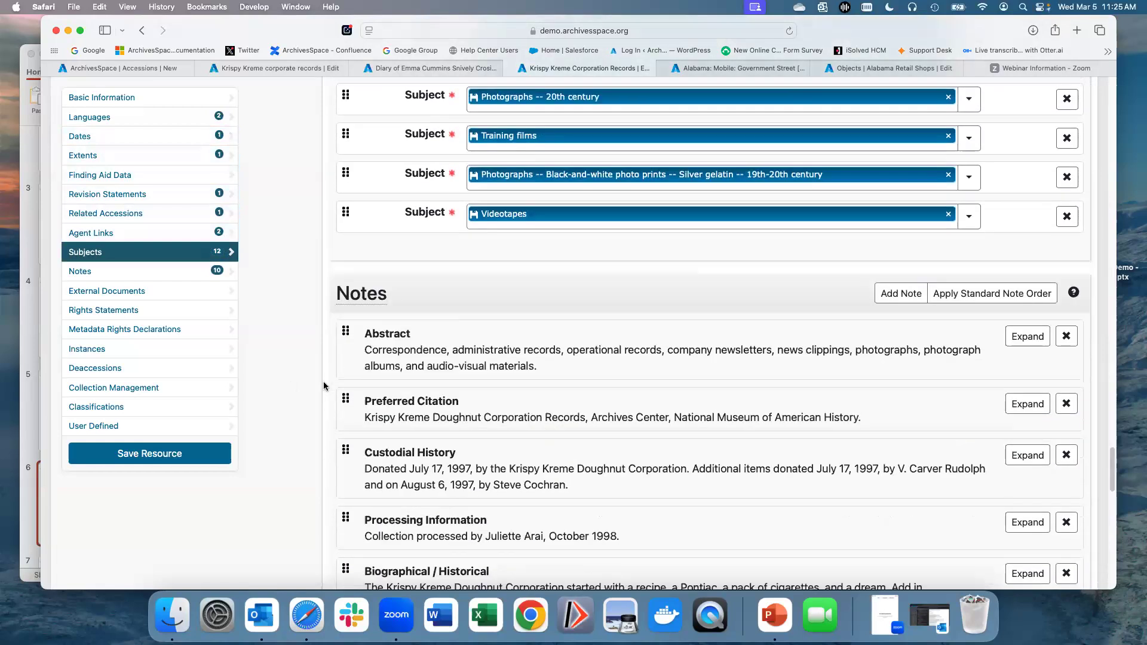
scroll(324, 386, "up", 6)
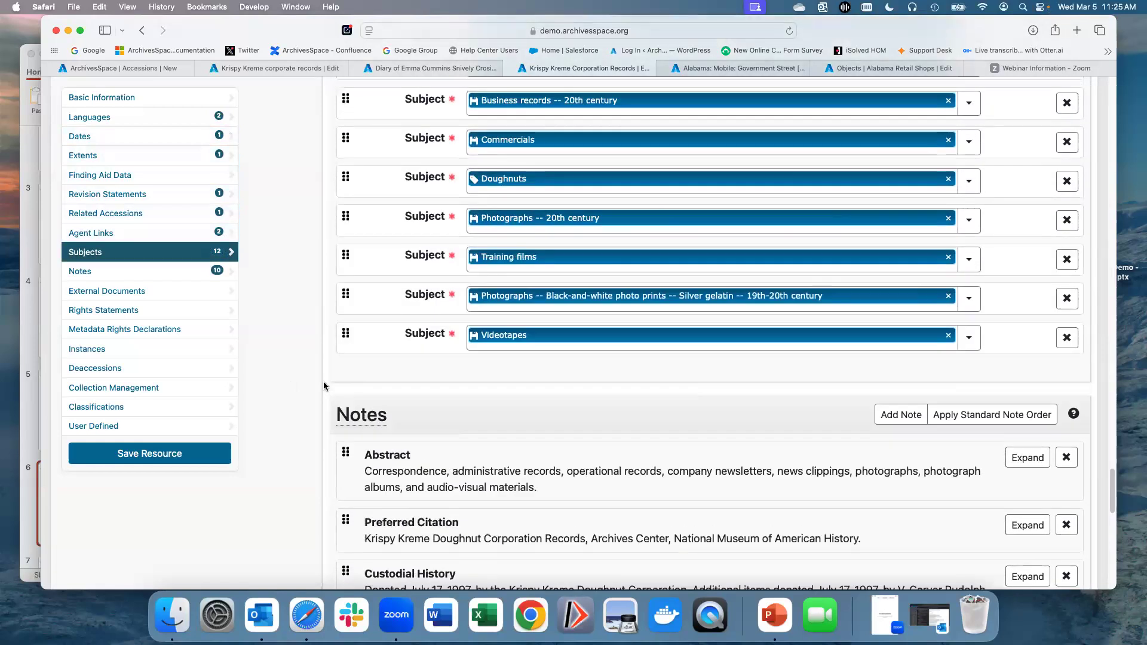
scroll(323, 386, "up", 20)
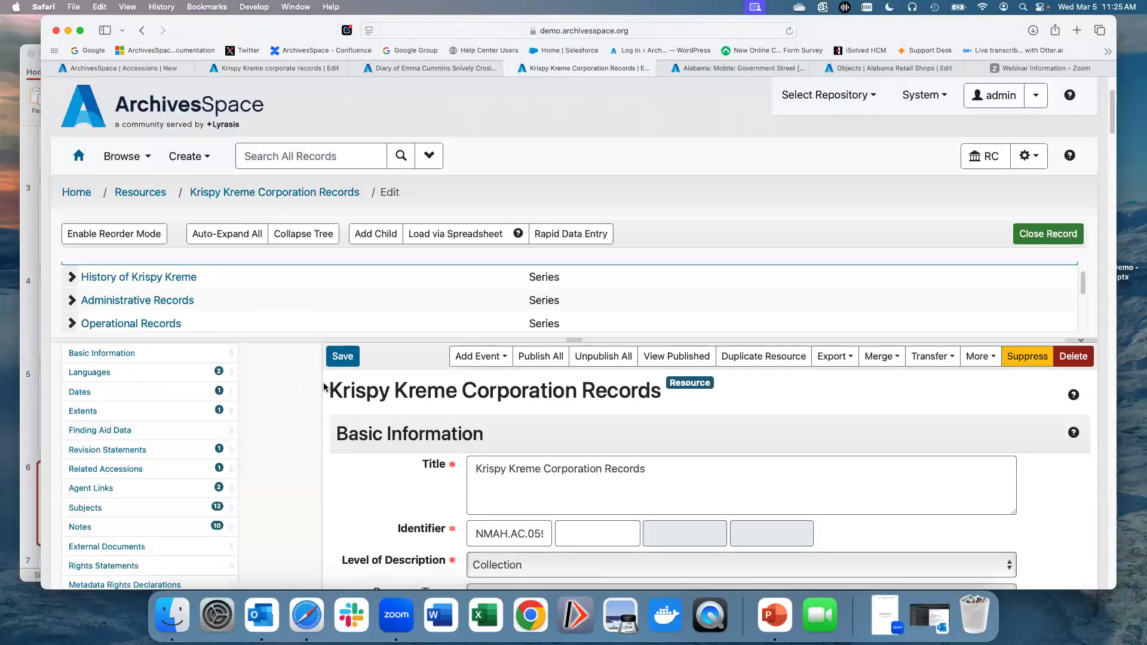
Step: Enlarge the record tree pane to show more of the collection hierarchy under History of Krispy Kreme
left_click_drag(576, 340, 559, 488)
scroll(338, 351, "down", 2)
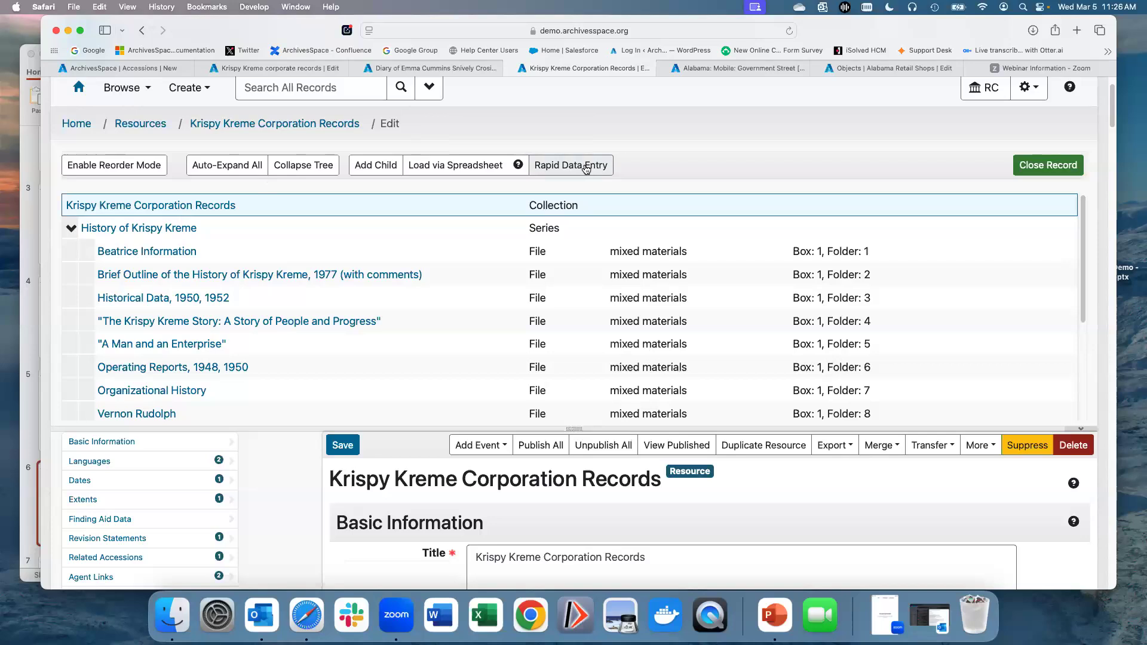
scroll(366, 310, "down", 1)
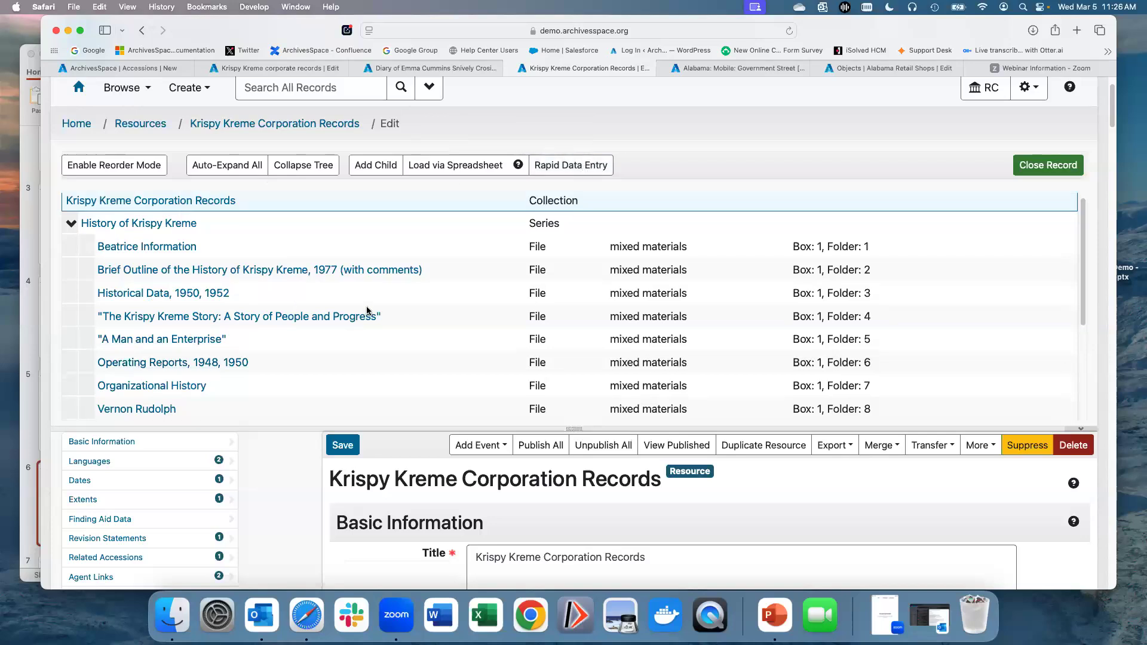
scroll(367, 309, "down", 5)
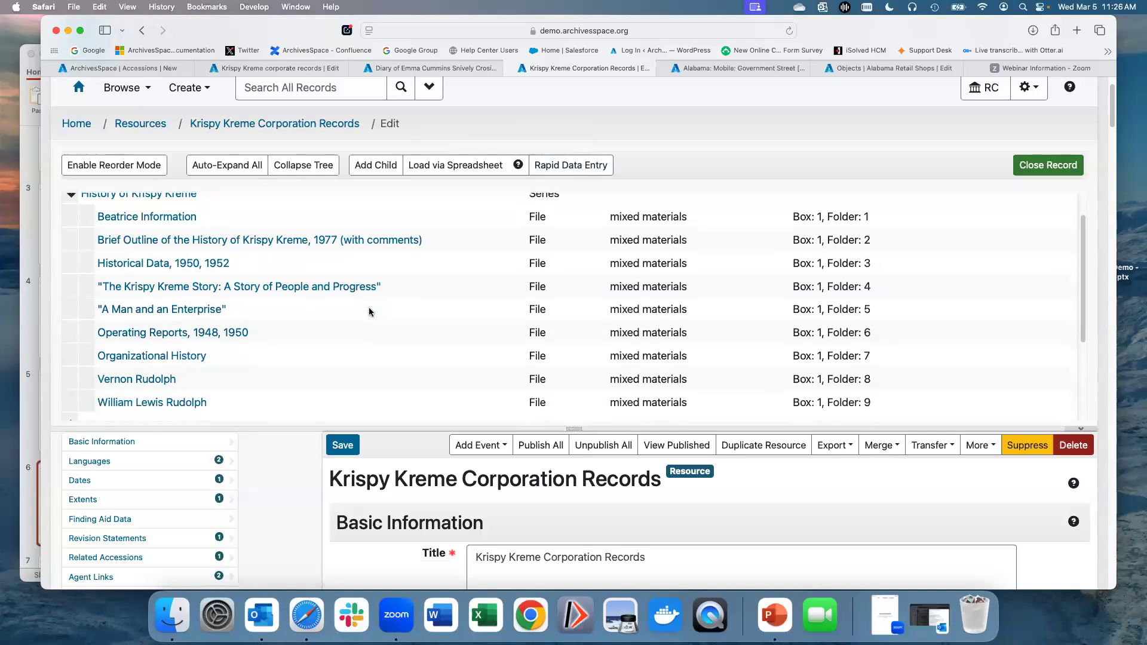
Step: Expand the Administrative Records, Correspondence 1939-1972, Operational Records and Newsletters branches of the collection tree
left_click(72, 340)
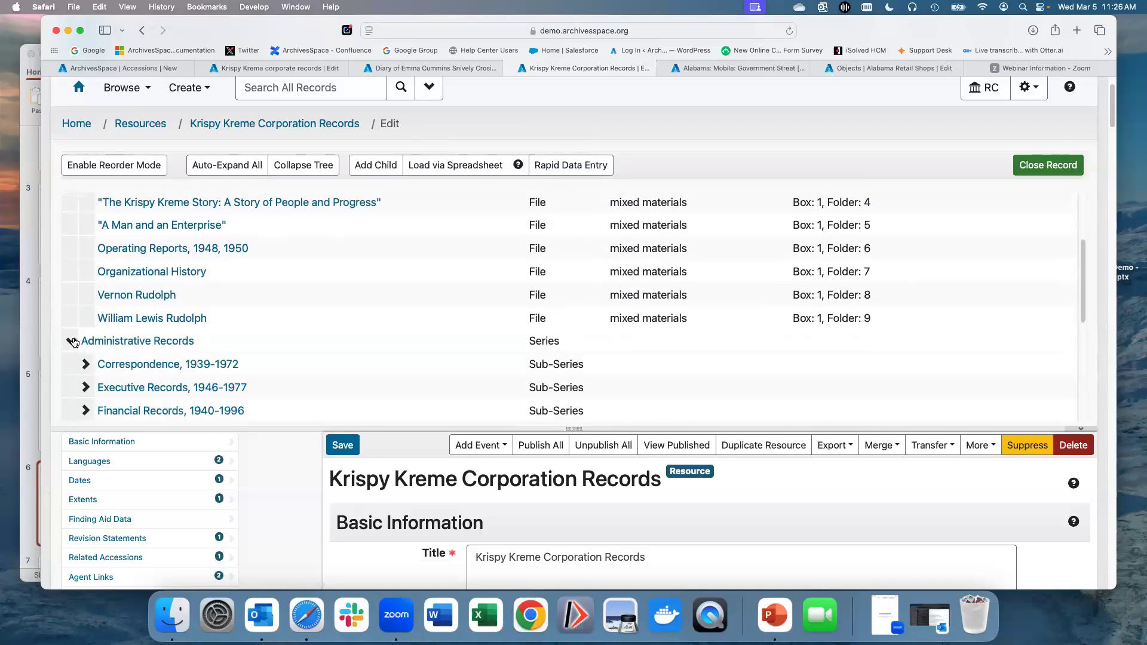
scroll(80, 339, "down", 2)
scroll(79, 339, "down", 1)
left_click(85, 299)
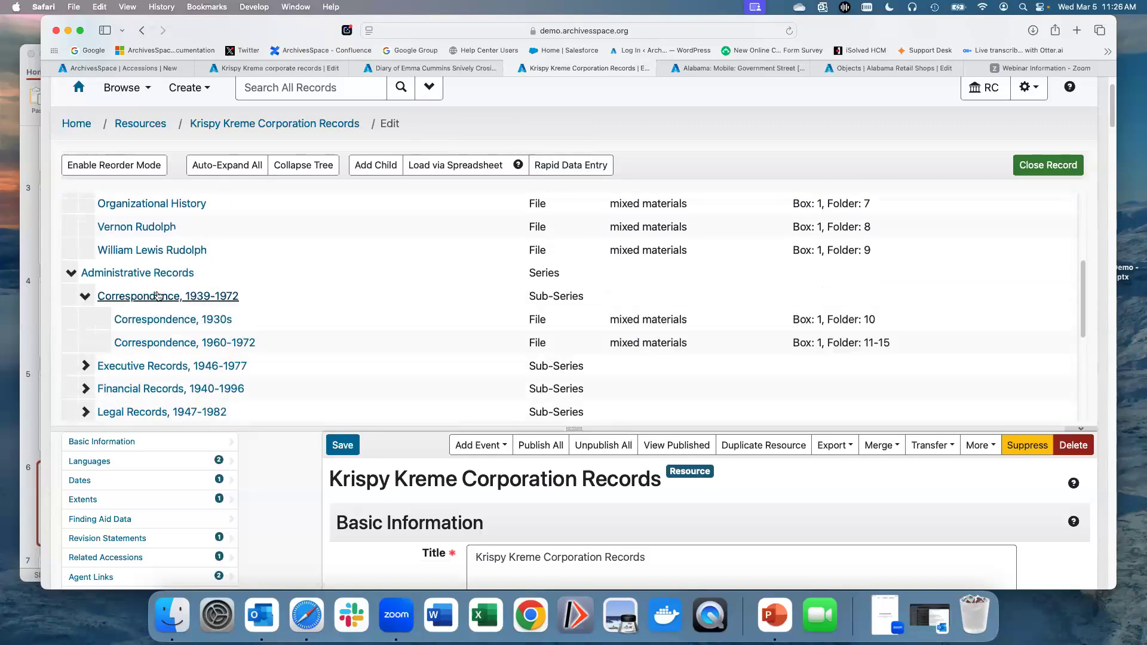
scroll(159, 296, "down", 1)
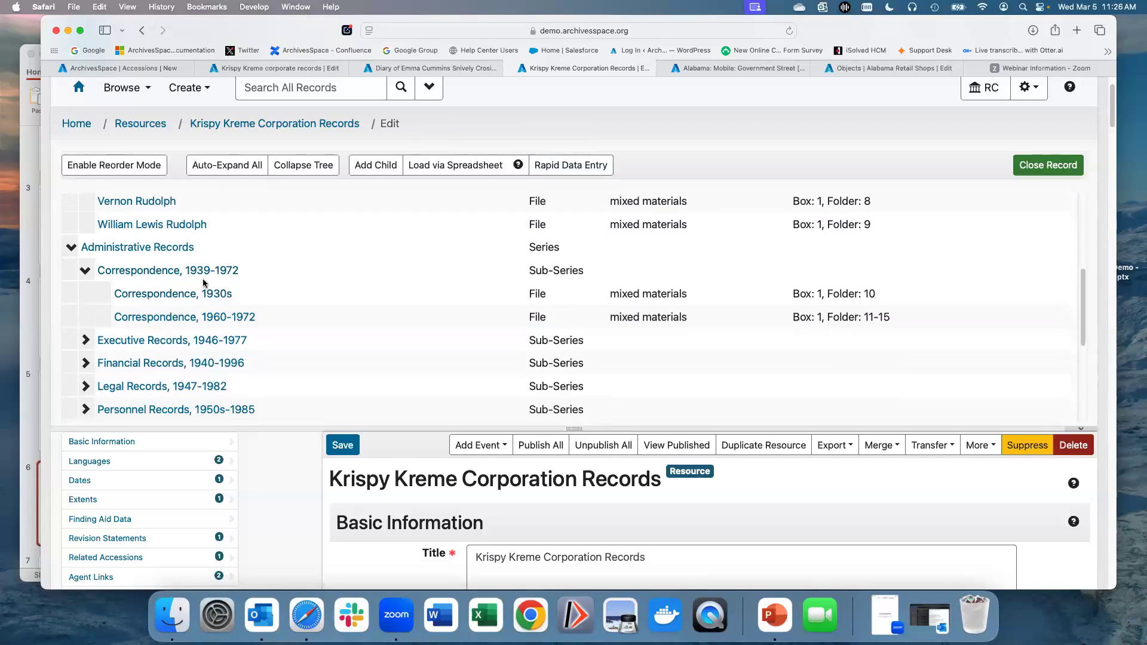
scroll(205, 289, "down", 2)
scroll(205, 281, "down", 10)
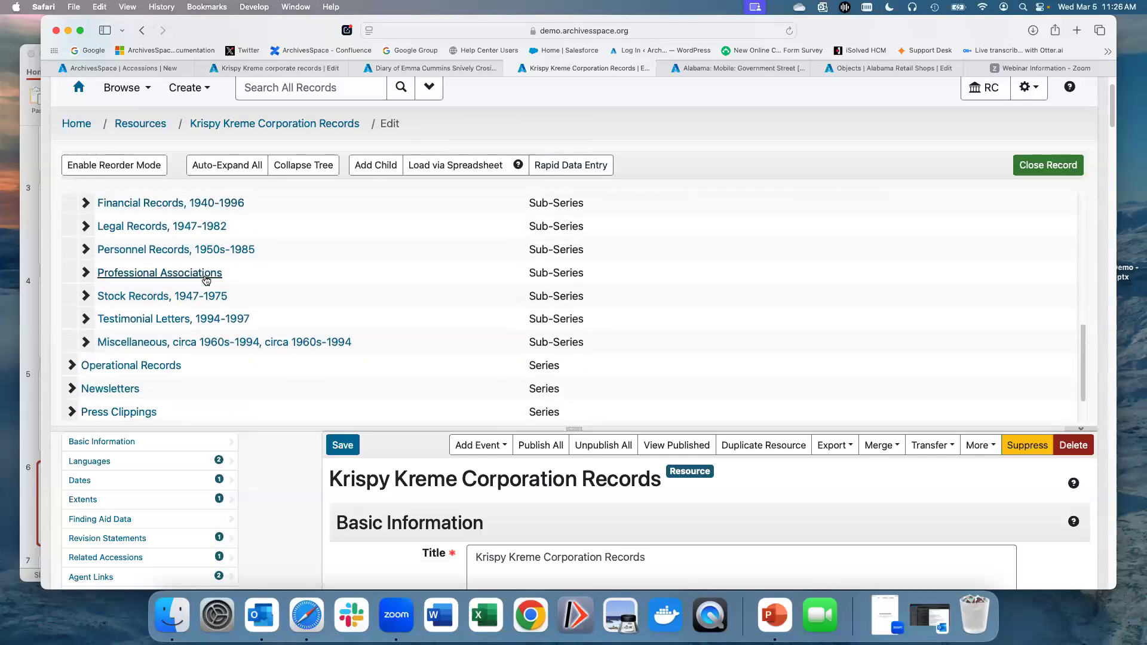
left_click(72, 313)
scroll(147, 321, "down", 5)
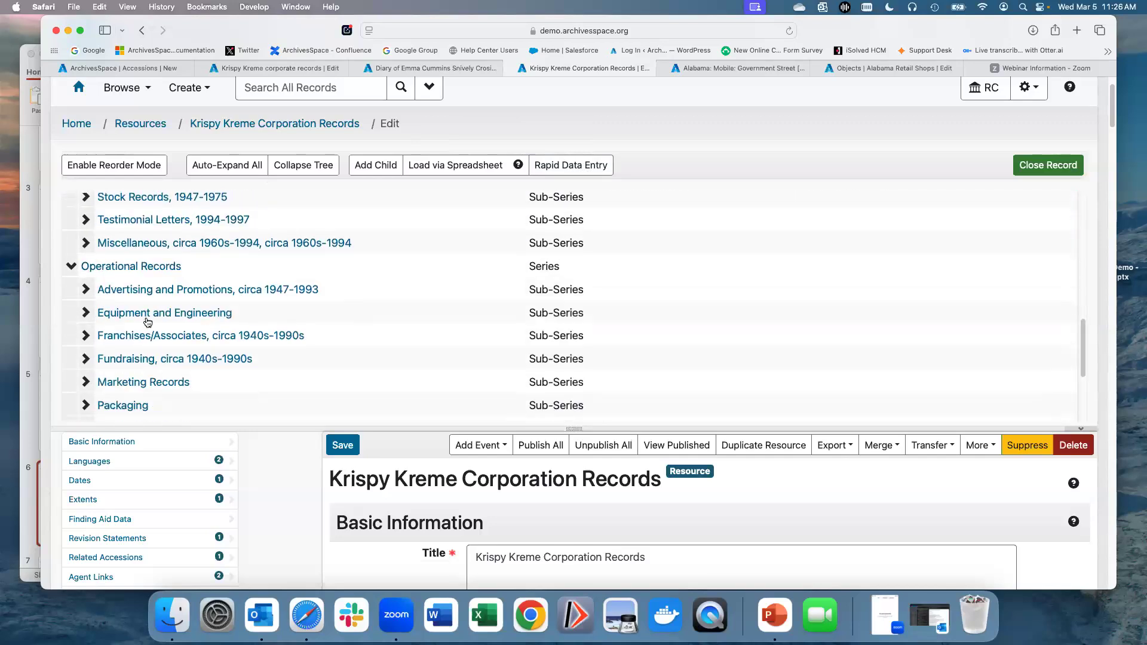
left_click(72, 314)
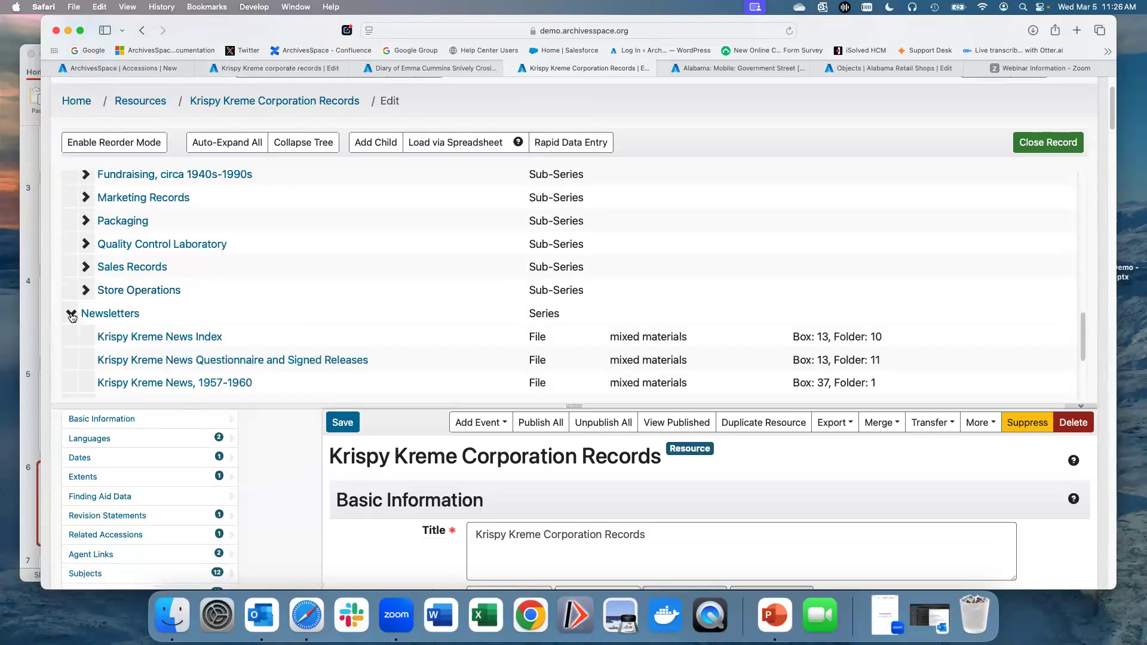
scroll(107, 318, "down", 1)
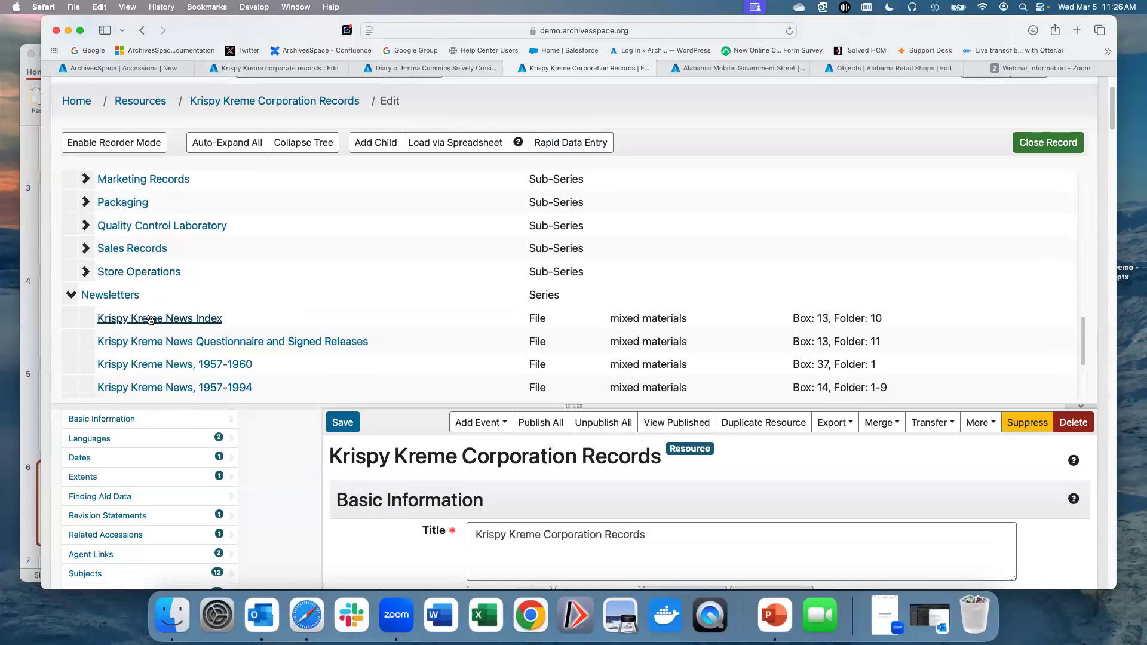
Step: Open the Krispy Kreme News Index archival object and review its form sections down to Instances
left_click(150, 319)
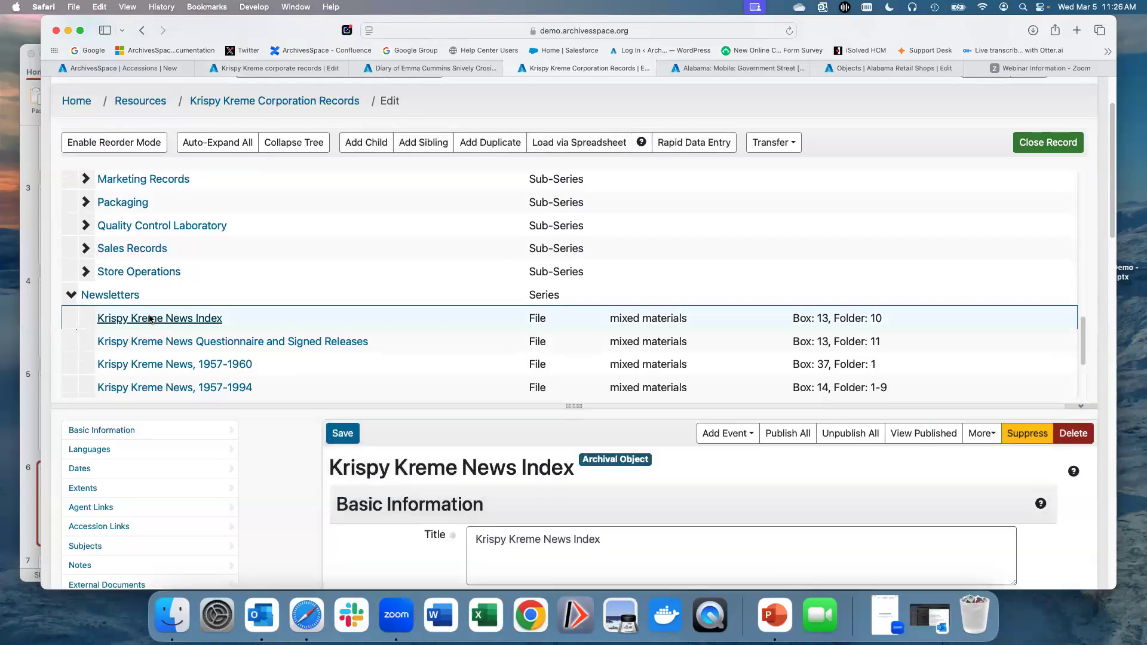
scroll(291, 469, "down", 5)
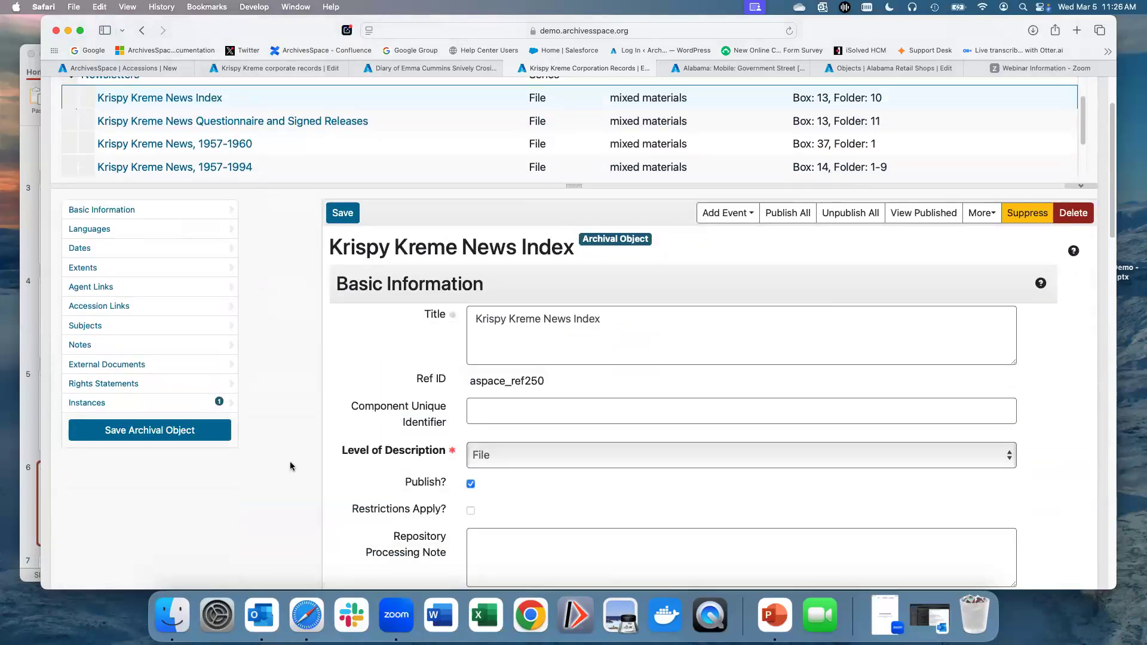
scroll(293, 465, "down", 2)
scroll(296, 460, "down", 2)
scroll(302, 460, "down", 4)
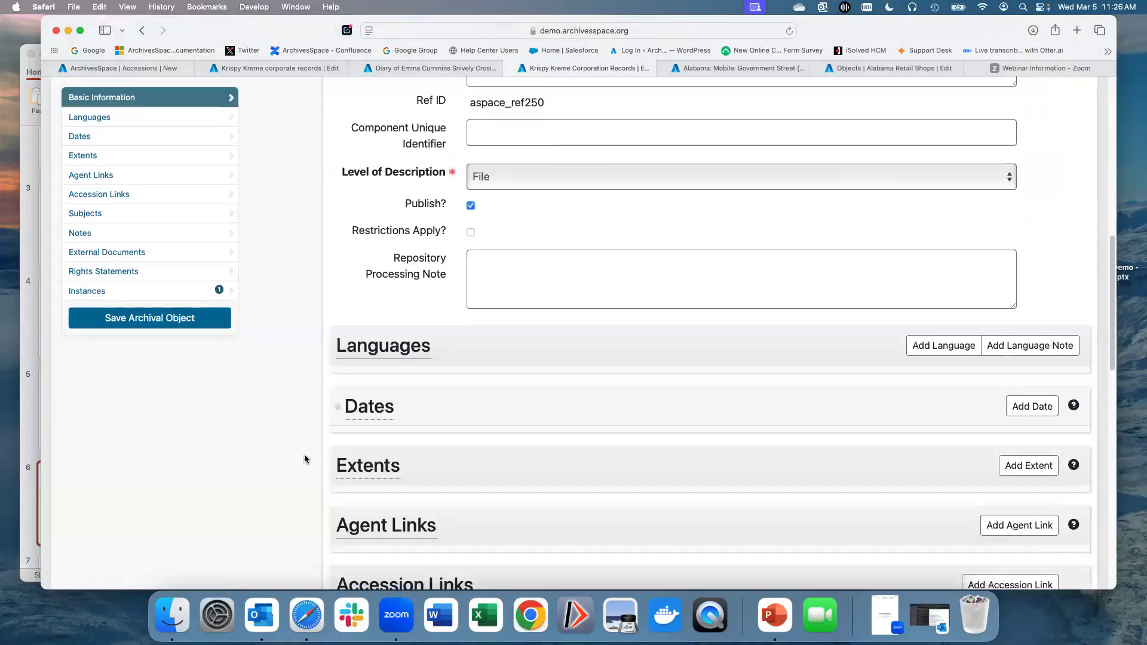
scroll(304, 458, "down", 6)
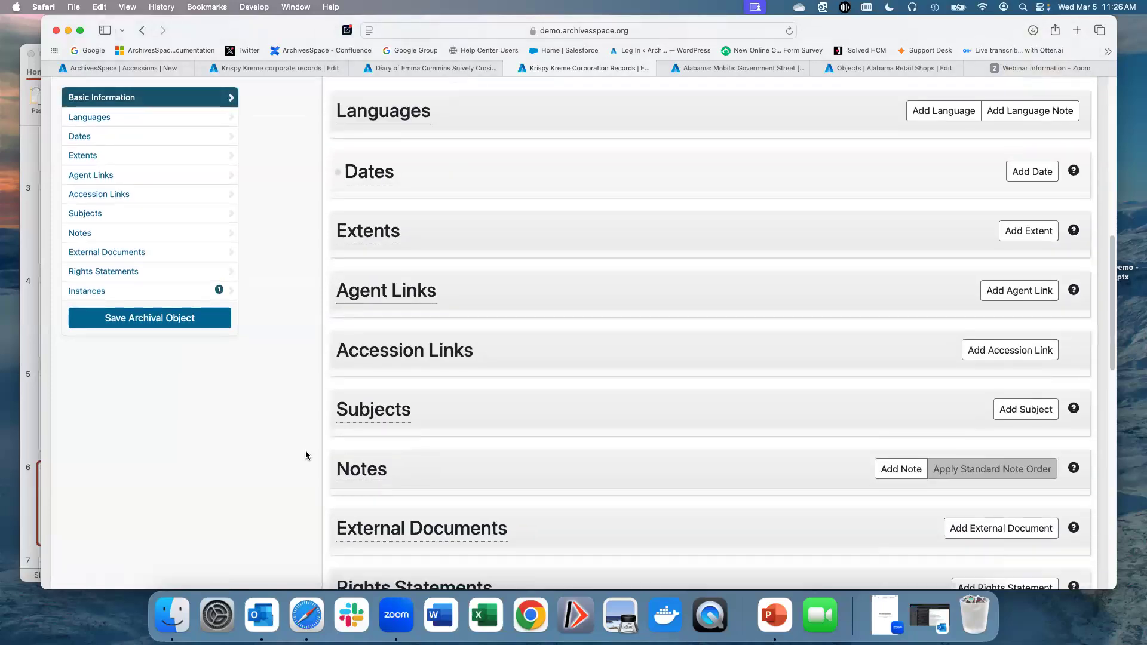
scroll(305, 456, "down", 5)
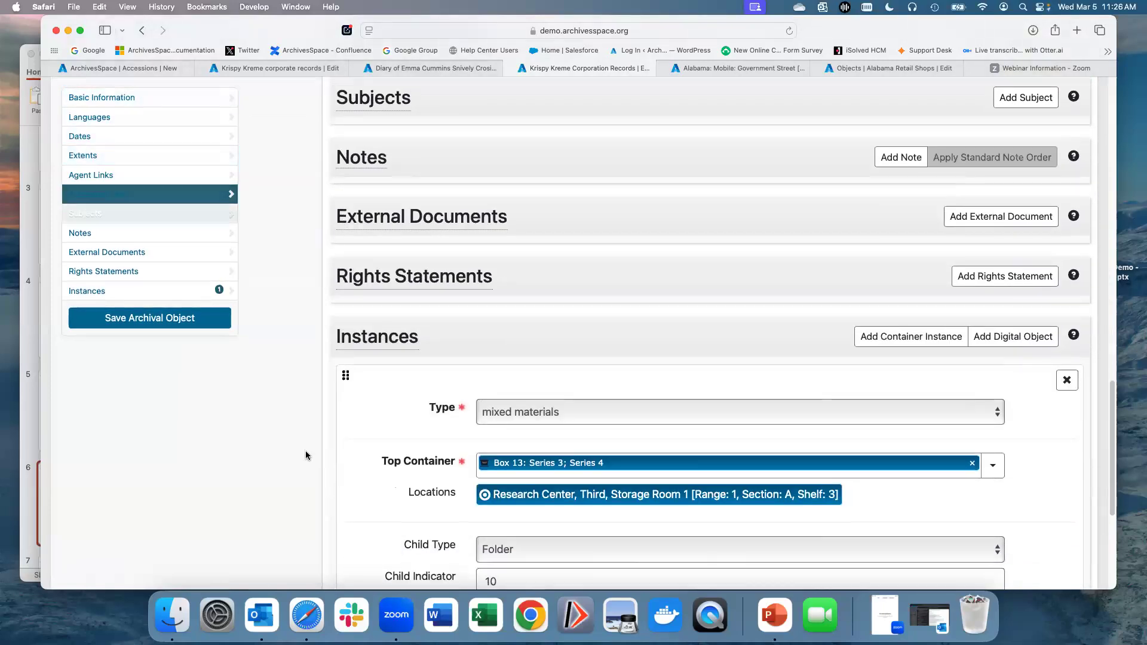
scroll(306, 456, "down", 4)
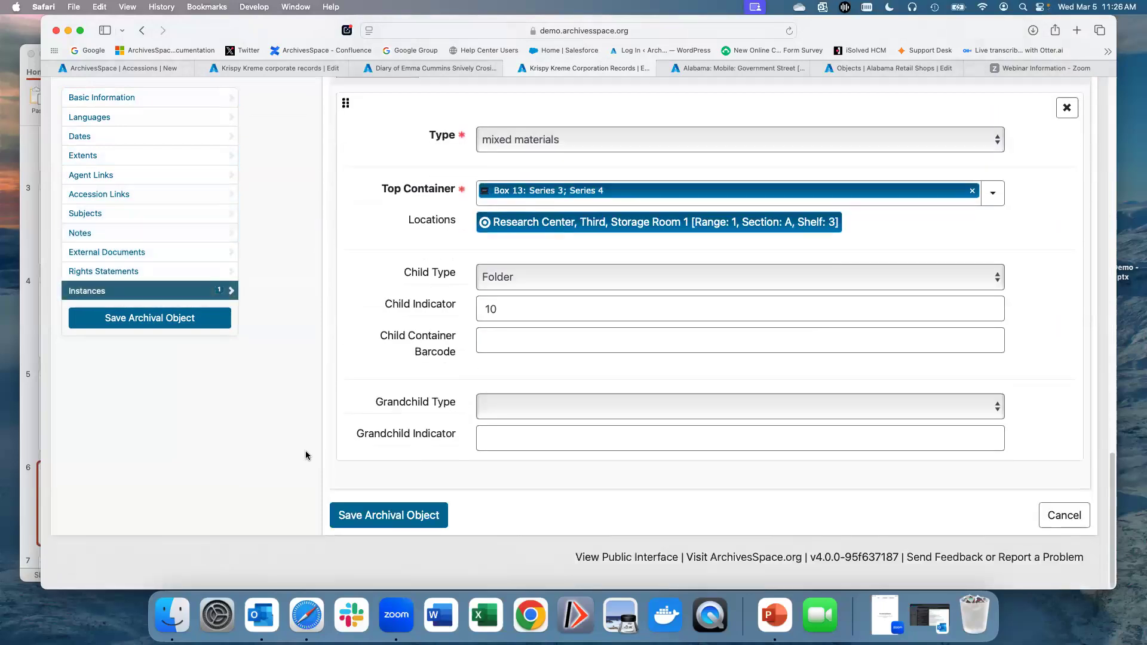
Step: Return to the top of the Krispy Kreme resource record and switch between the open digital object and resource tabs
scroll(306, 456, "up", 15)
scroll(306, 456, "up", 20)
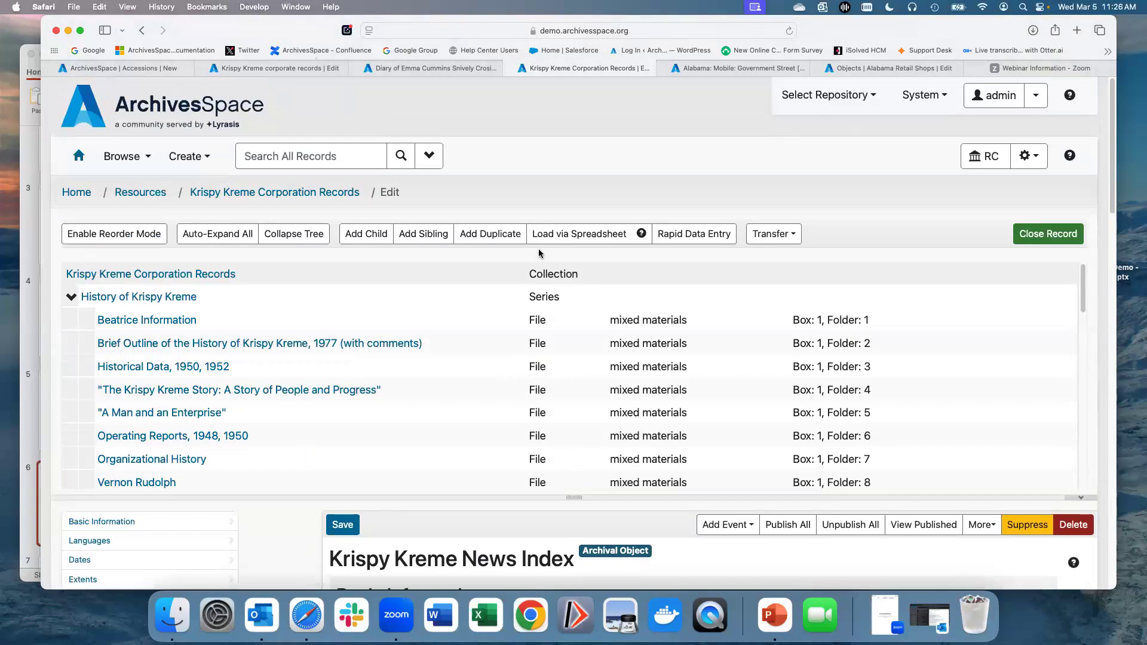
left_click(721, 70)
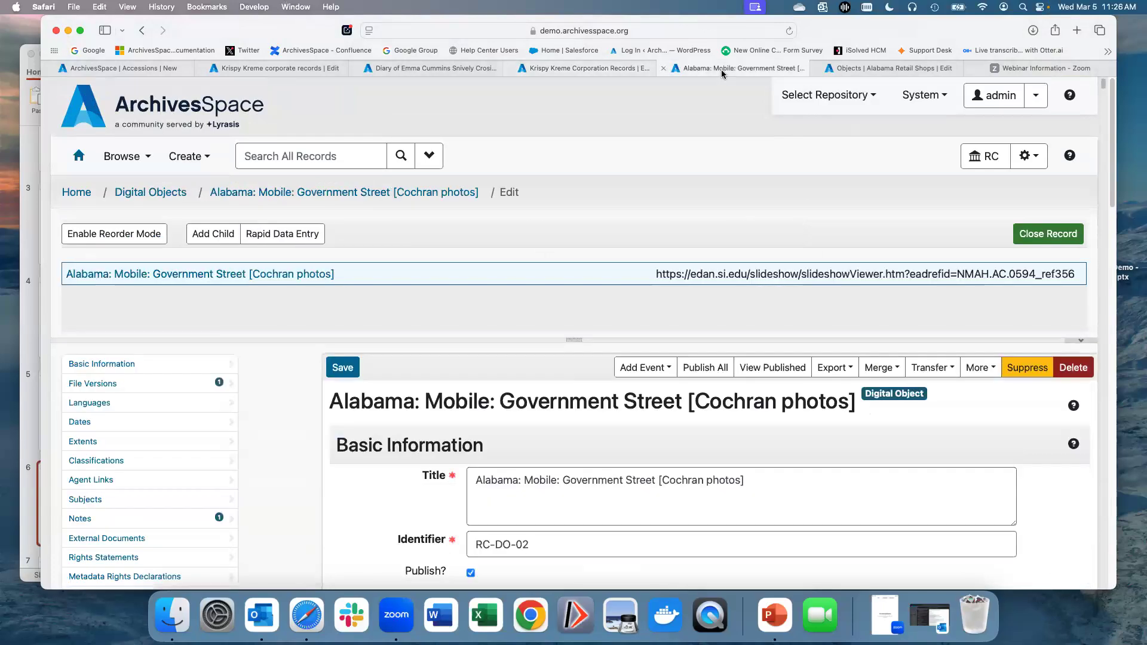
scroll(555, 249, "down", 1)
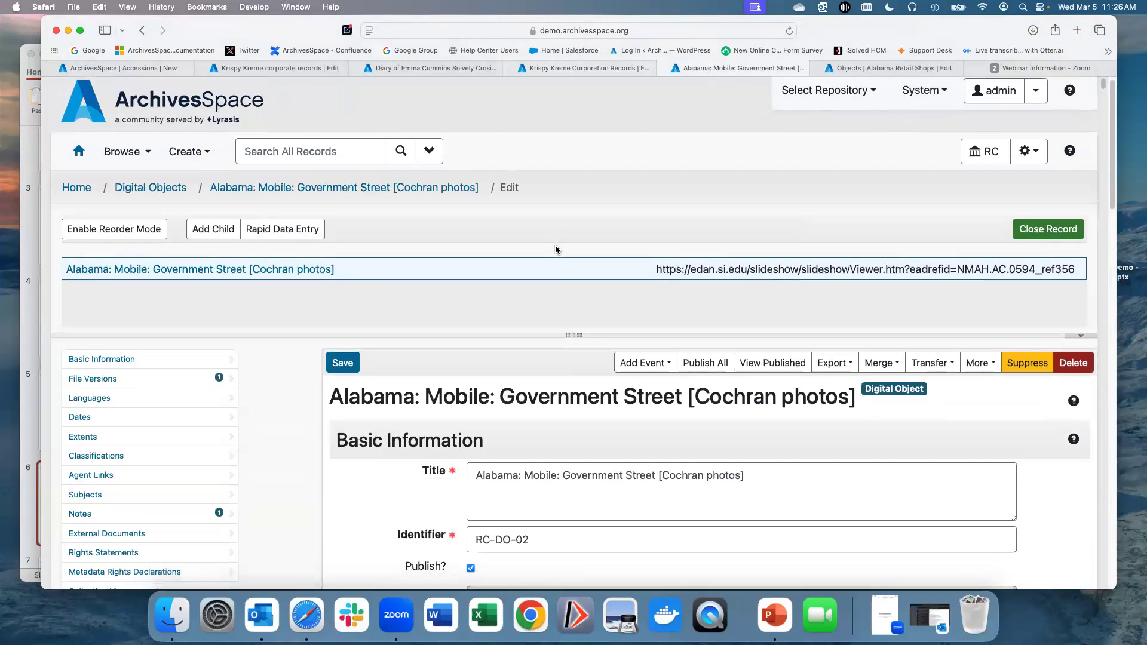
left_click(574, 68)
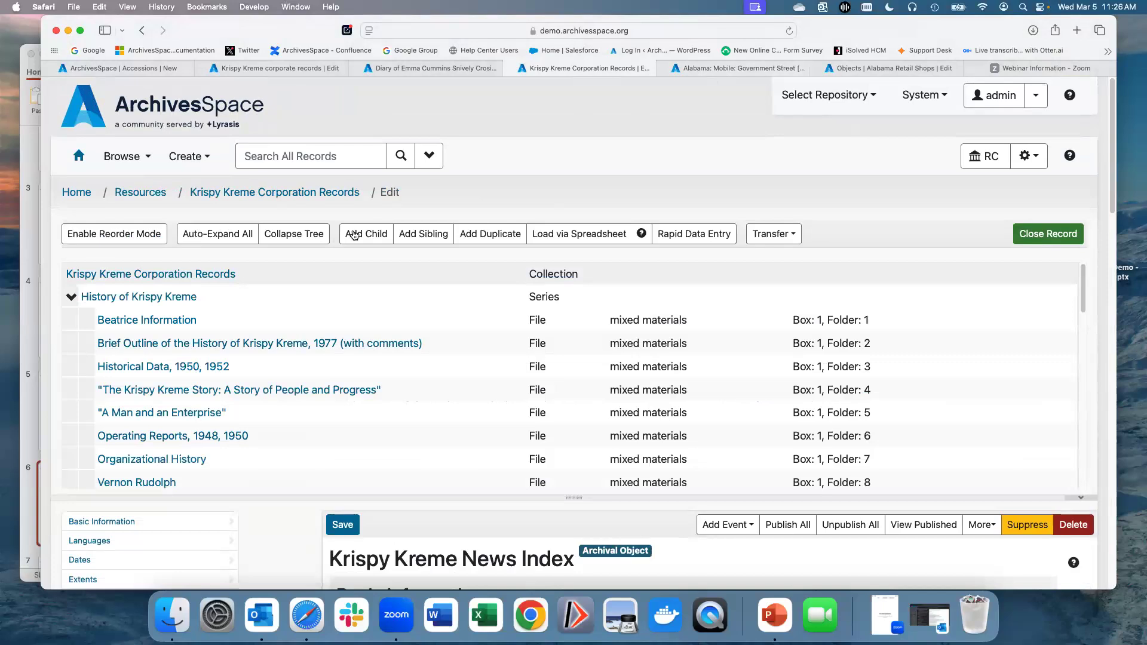
Step: Open the Alabama: Mobile: Government Street [Cochran photos] digital object and review its Basic Information and File Versions sections
left_click(719, 69)
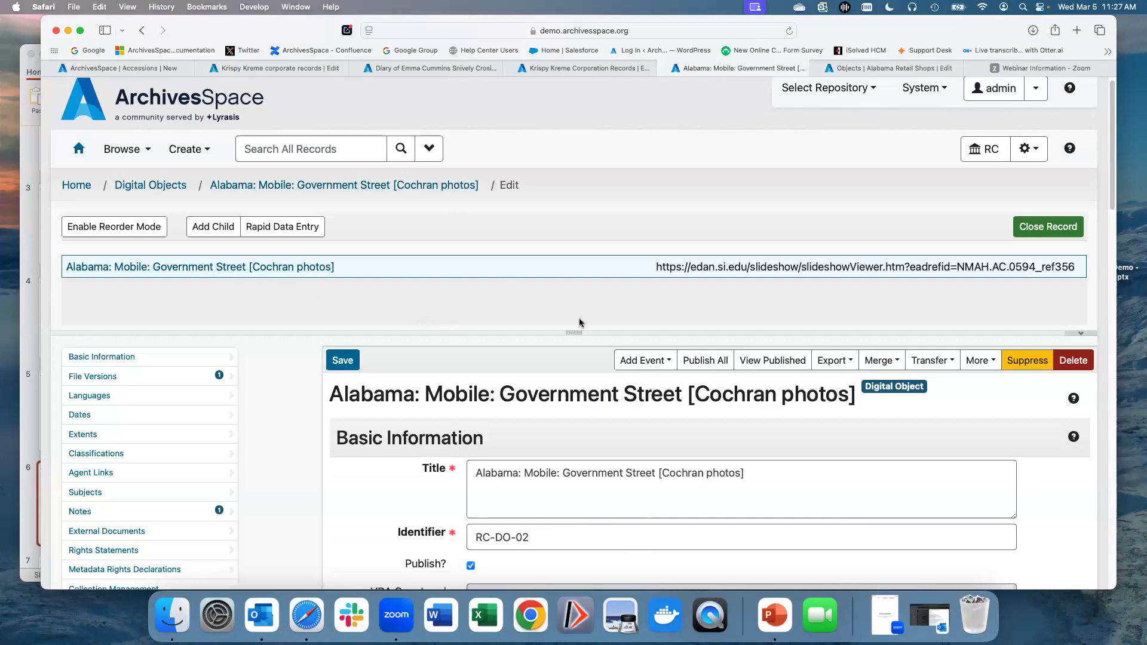
scroll(540, 308, "down", 1)
scroll(540, 308, "down", 5)
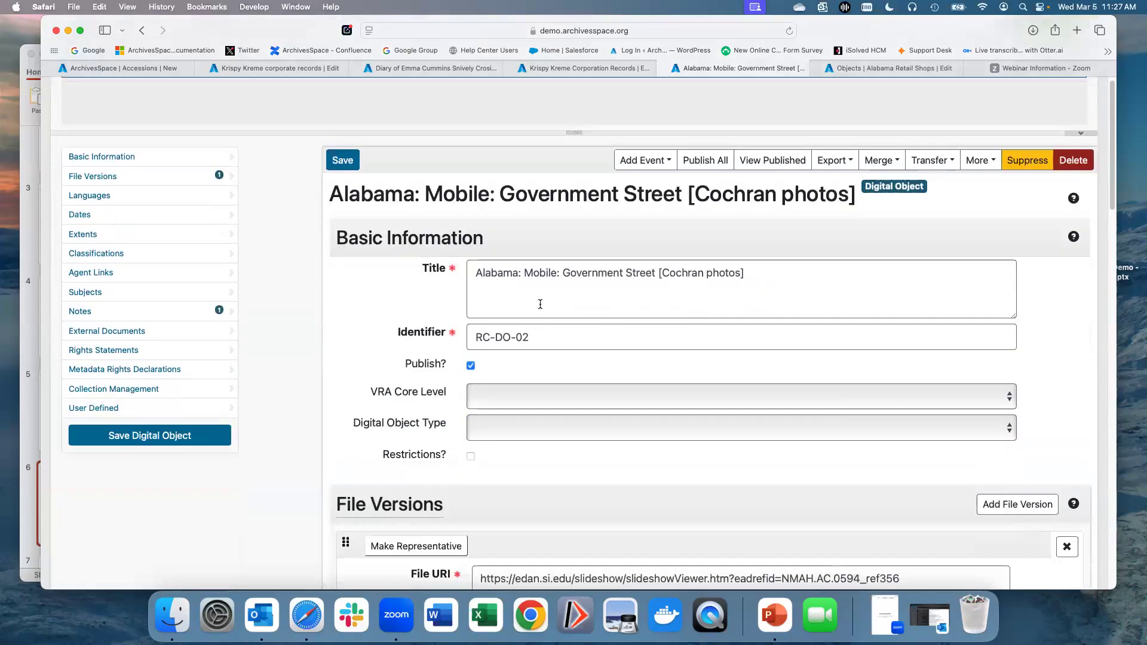
scroll(539, 301, "down", 1)
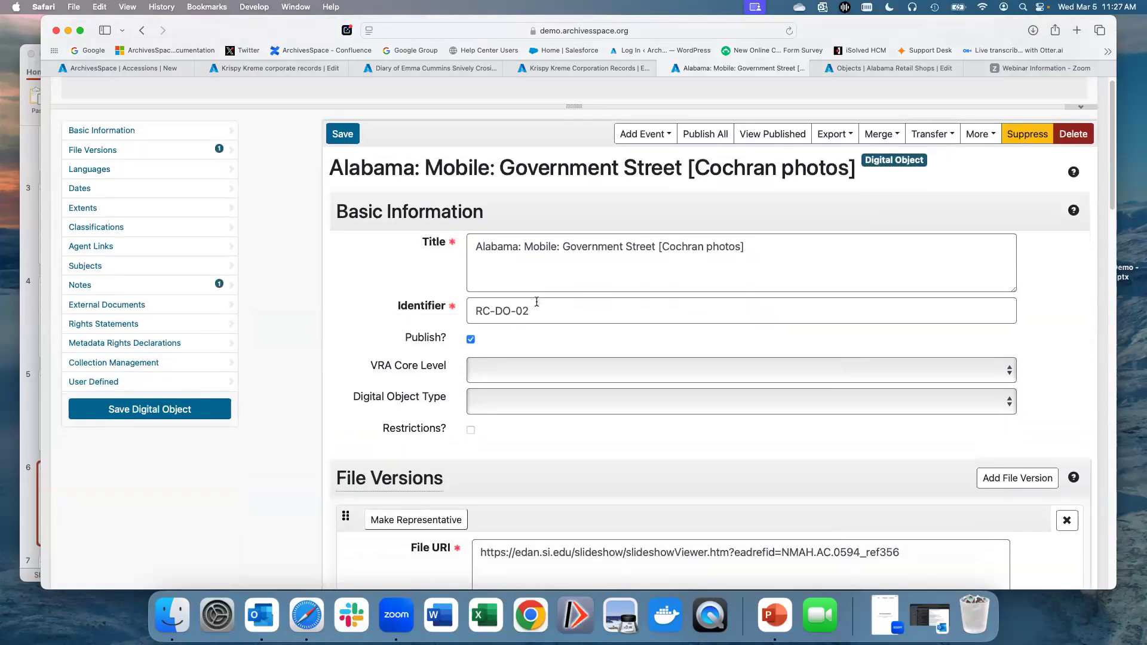
scroll(537, 302, "down", 3)
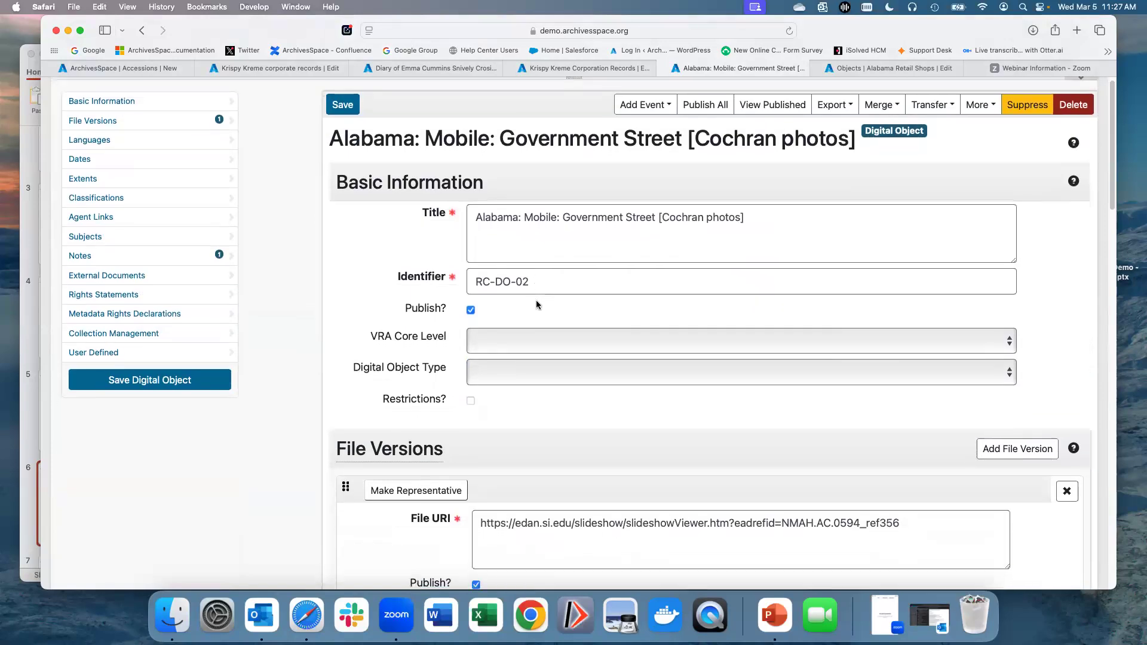
scroll(536, 305, "down", 4)
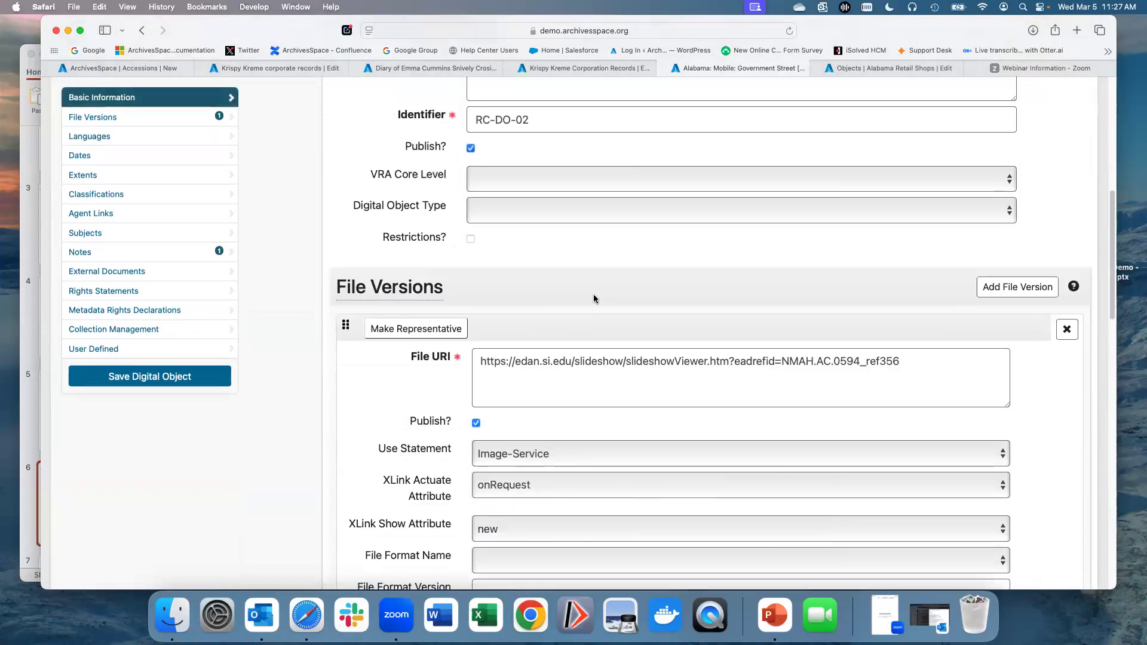
scroll(594, 298, "up", 2)
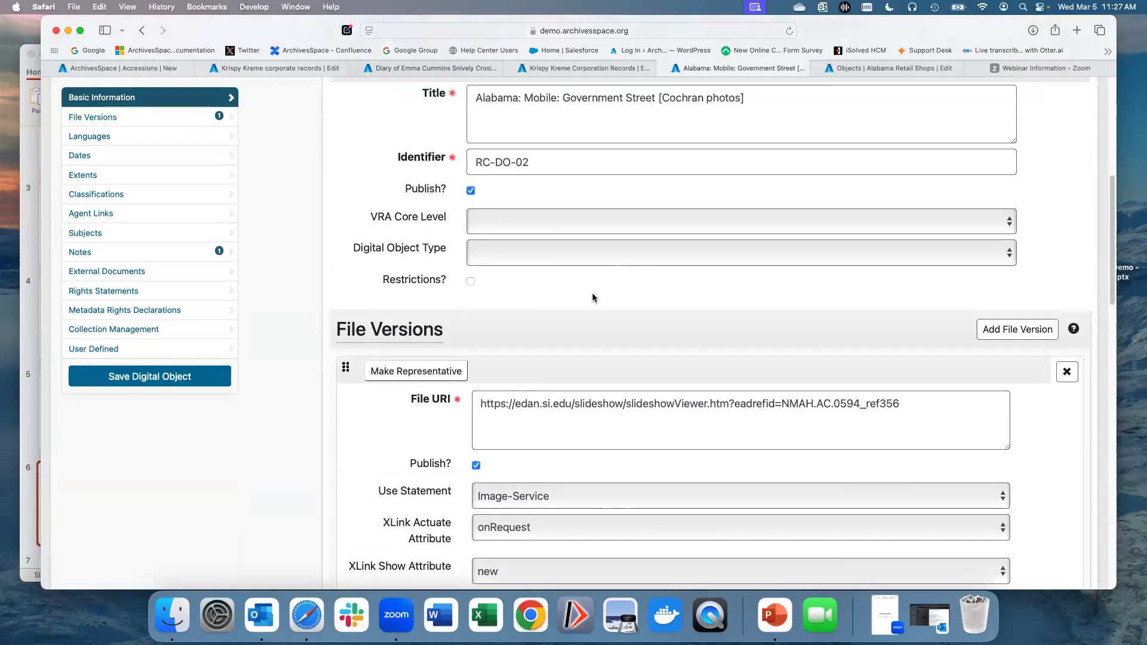
scroll(594, 296, "up", 4)
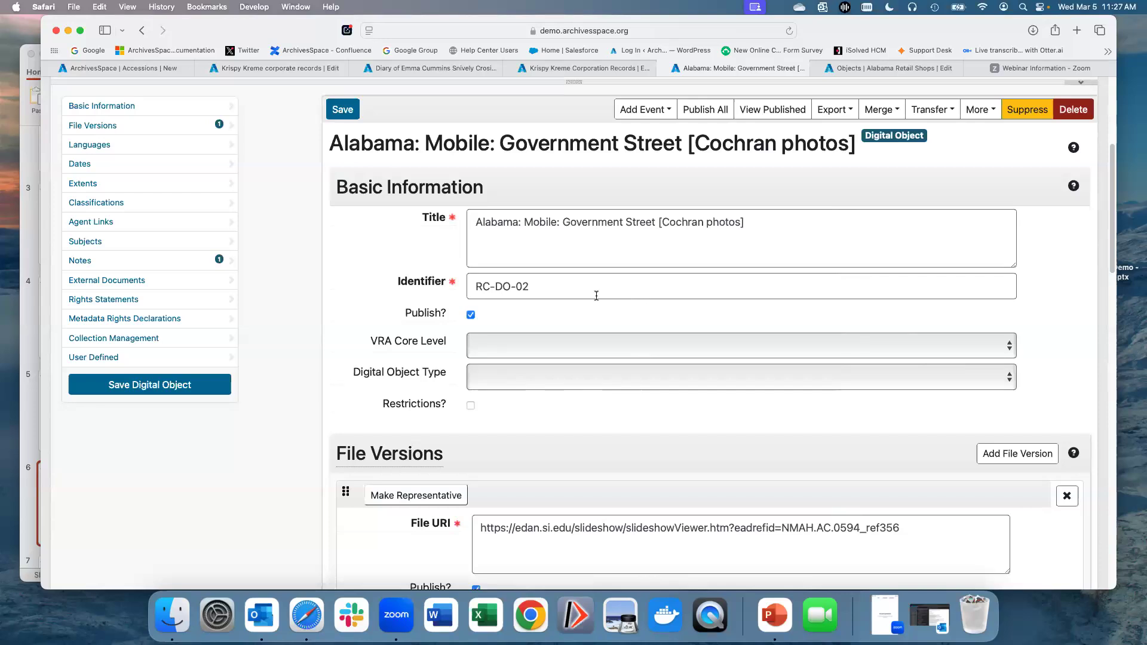
scroll(595, 295, "down", 3)
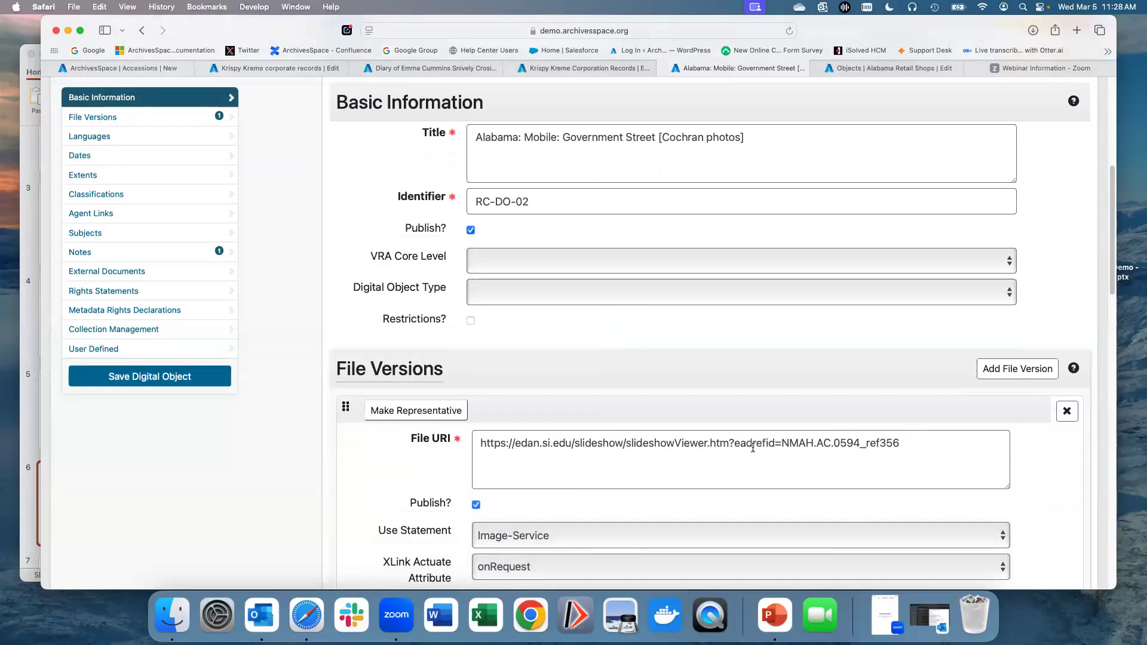
scroll(750, 447, "up", 10)
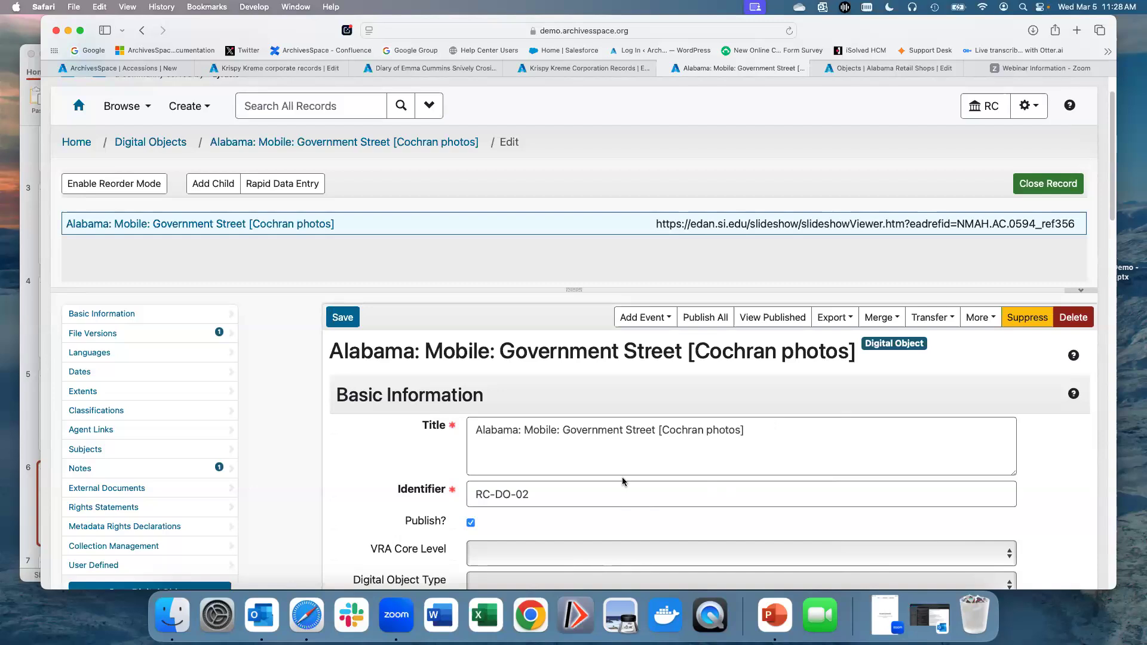
scroll(624, 454, "down", 5)
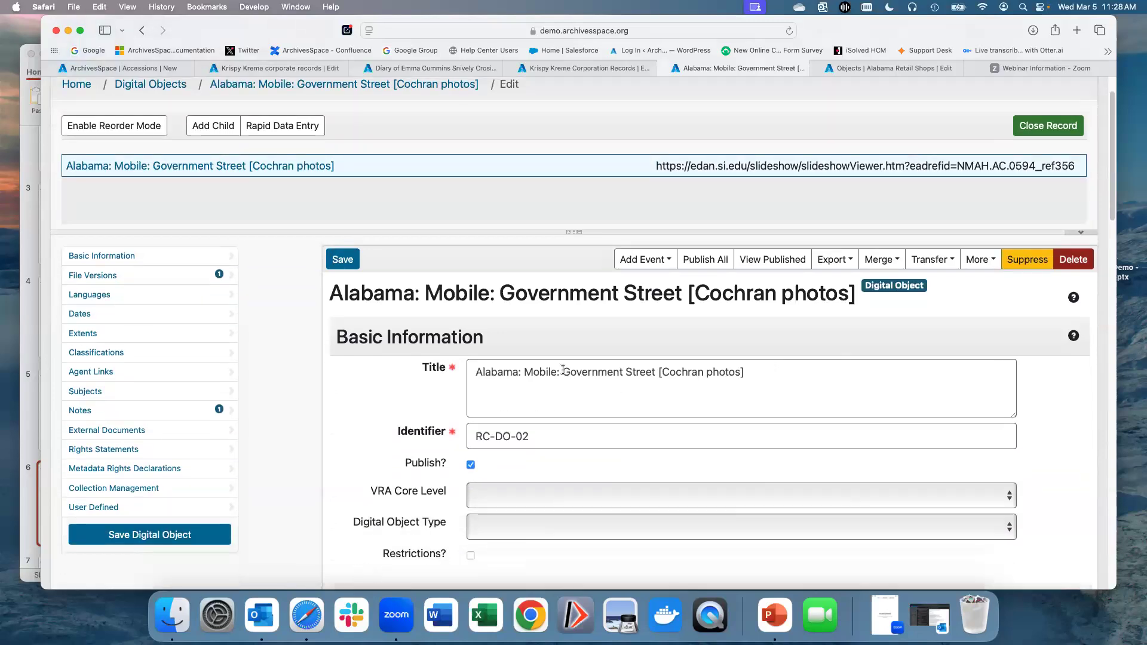
scroll(598, 393, "down", 4)
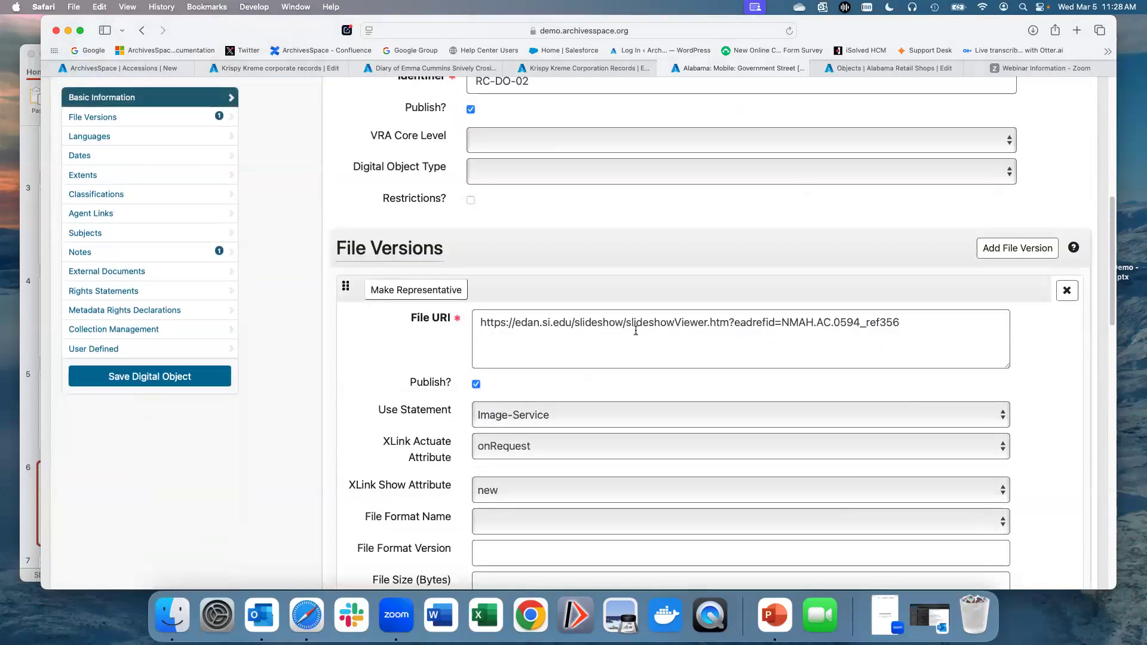
scroll(635, 329, "up", 6)
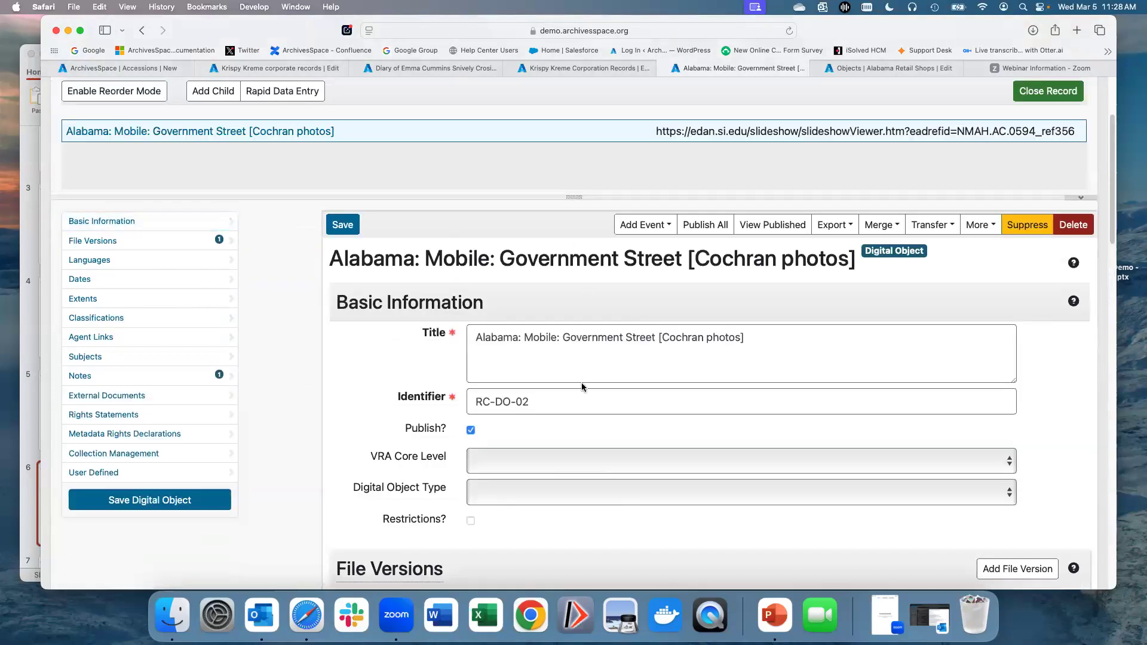
scroll(586, 383, "down", 4)
scroll(585, 383, "down", 5)
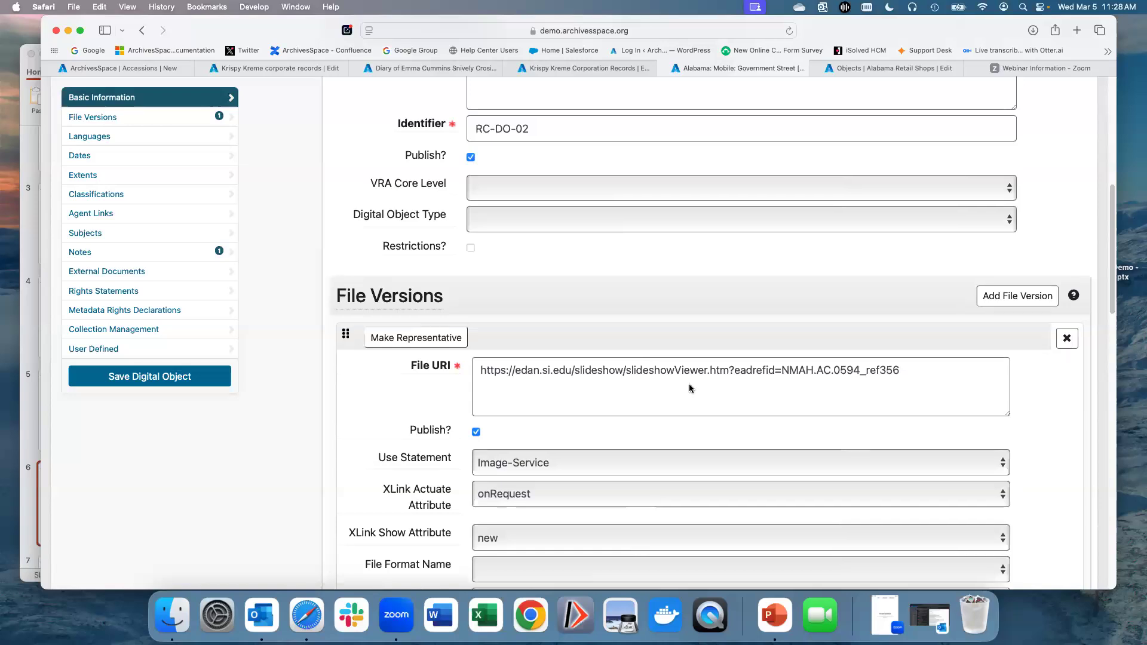
scroll(602, 269, "up", 12)
scroll(602, 268, "up", 2)
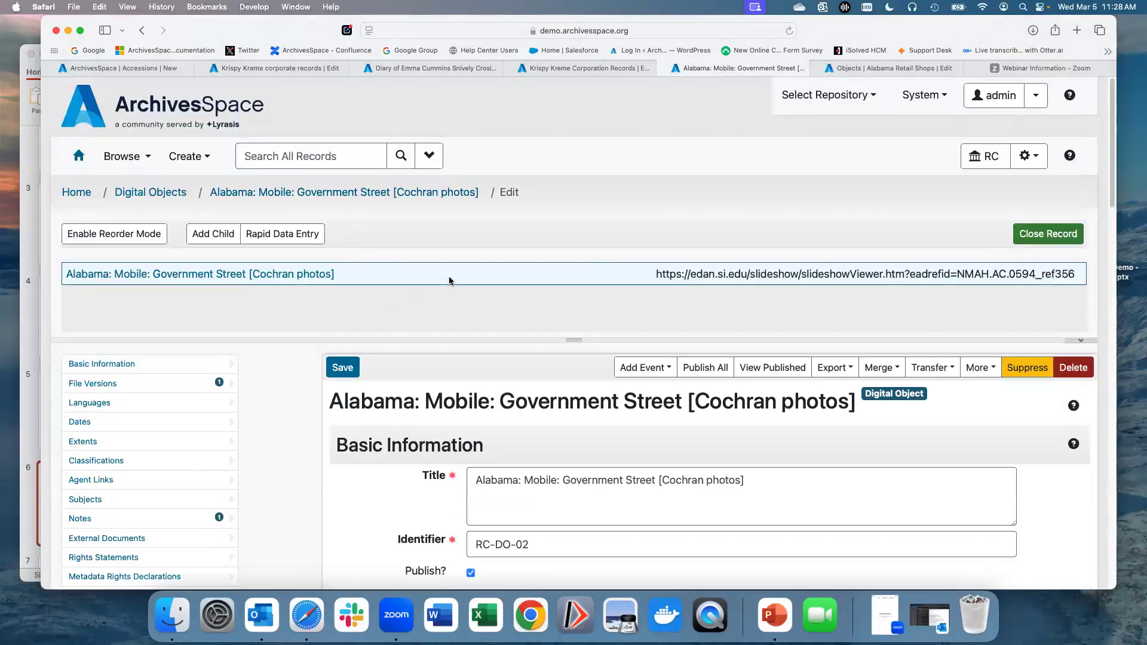
Step: Open the Alabama Retail Shops digital object and look through its tree and form sections down to User Defined
left_click(876, 70)
left_click_drag(578, 340, 573, 349)
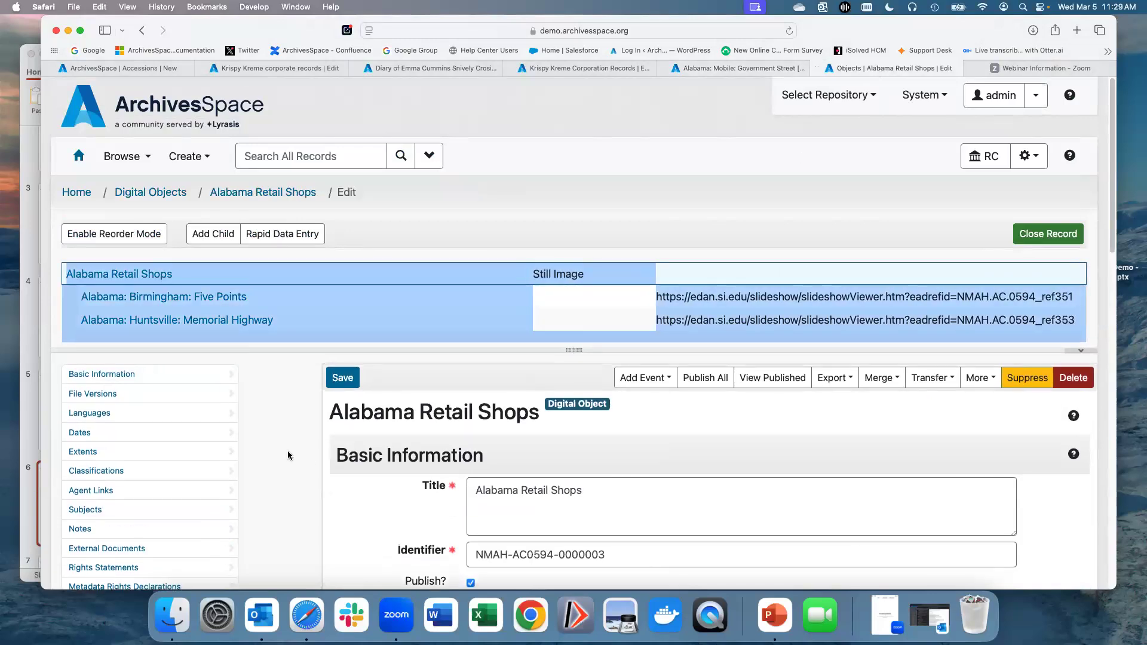
left_click(327, 426)
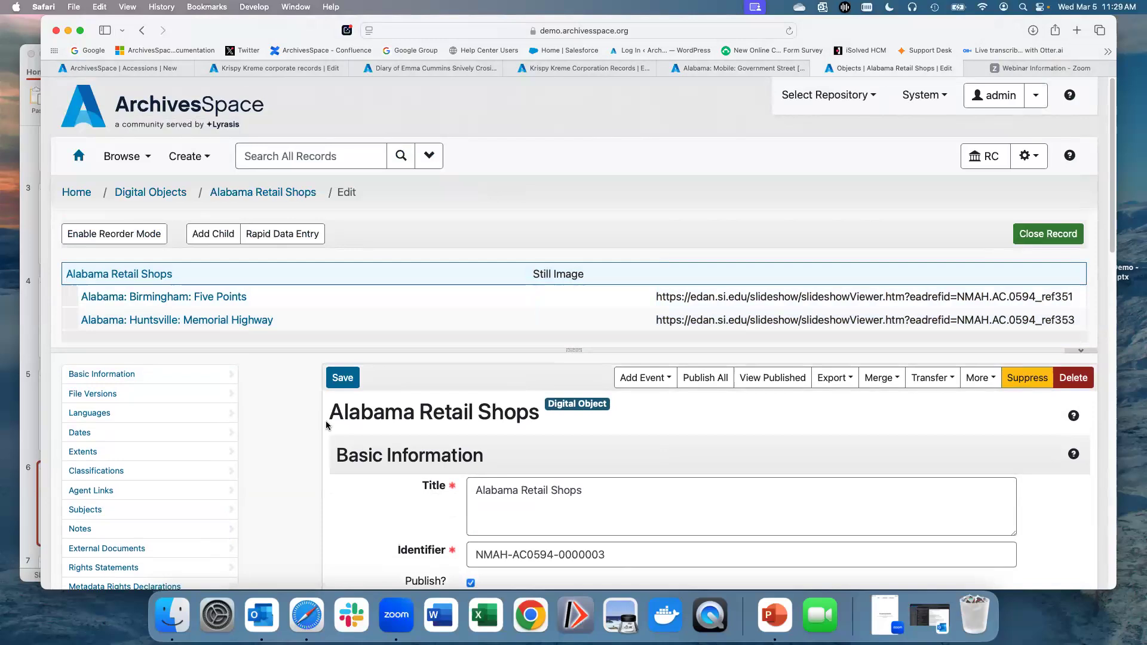
scroll(326, 426, "down", 3)
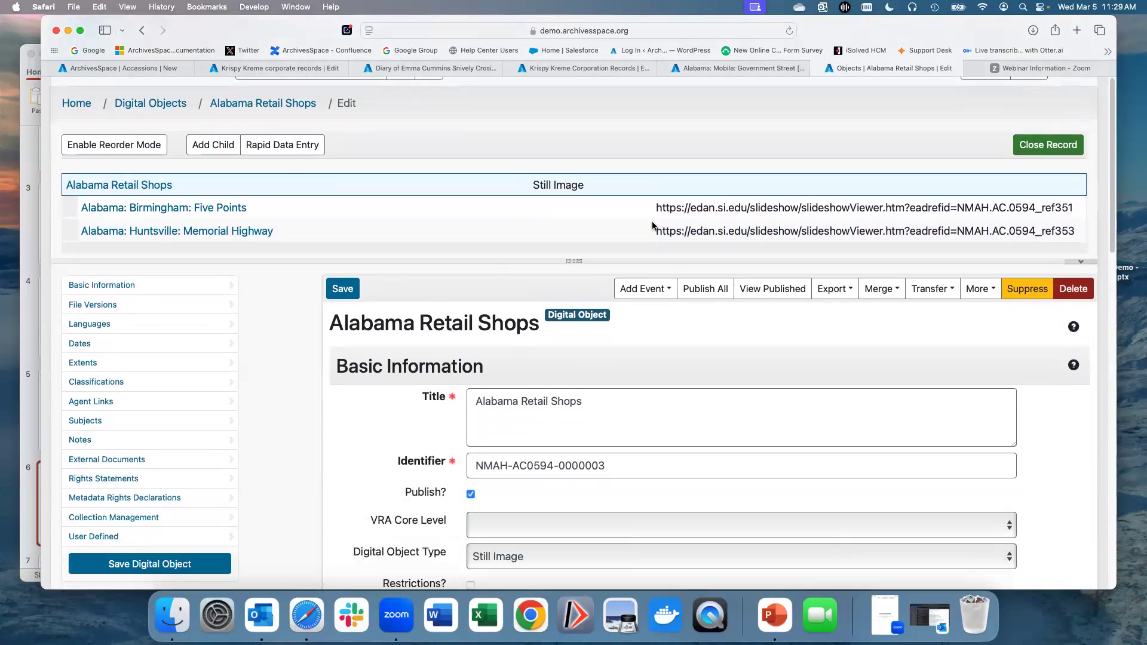
scroll(704, 210, "down", 1)
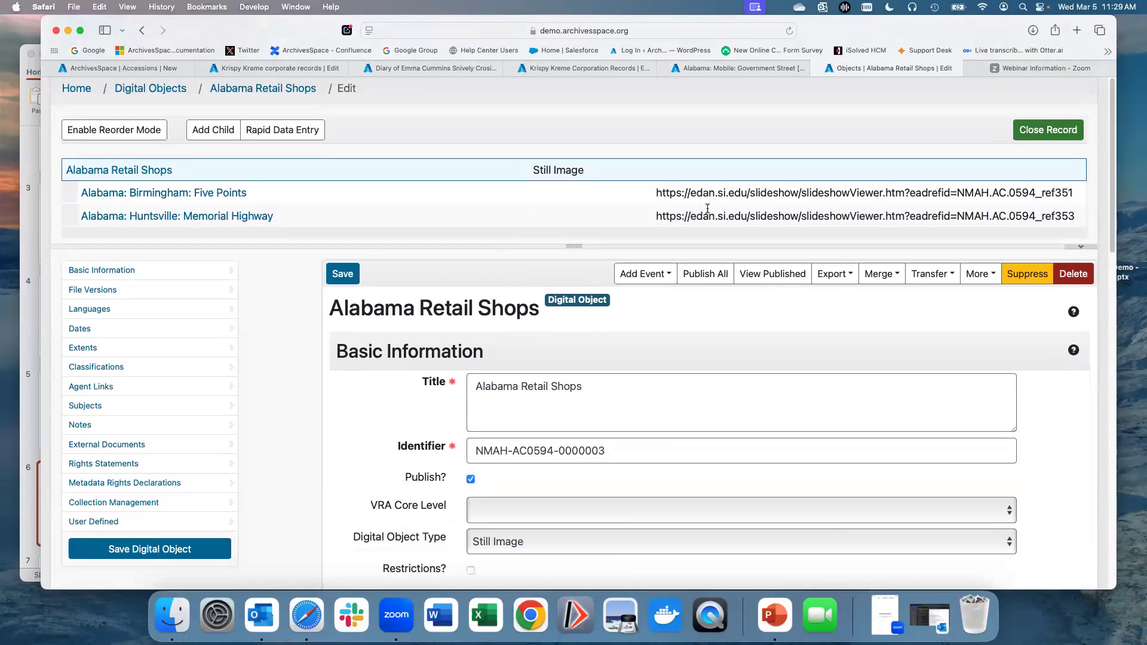
scroll(703, 210, "down", 1)
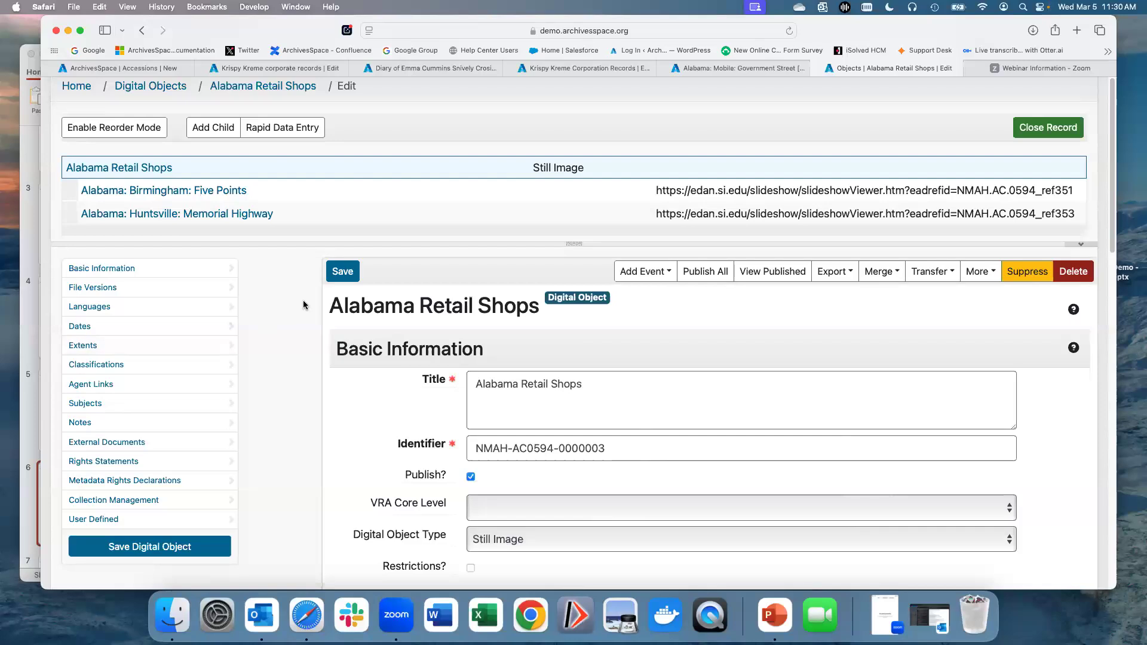
scroll(304, 305, "up", 1)
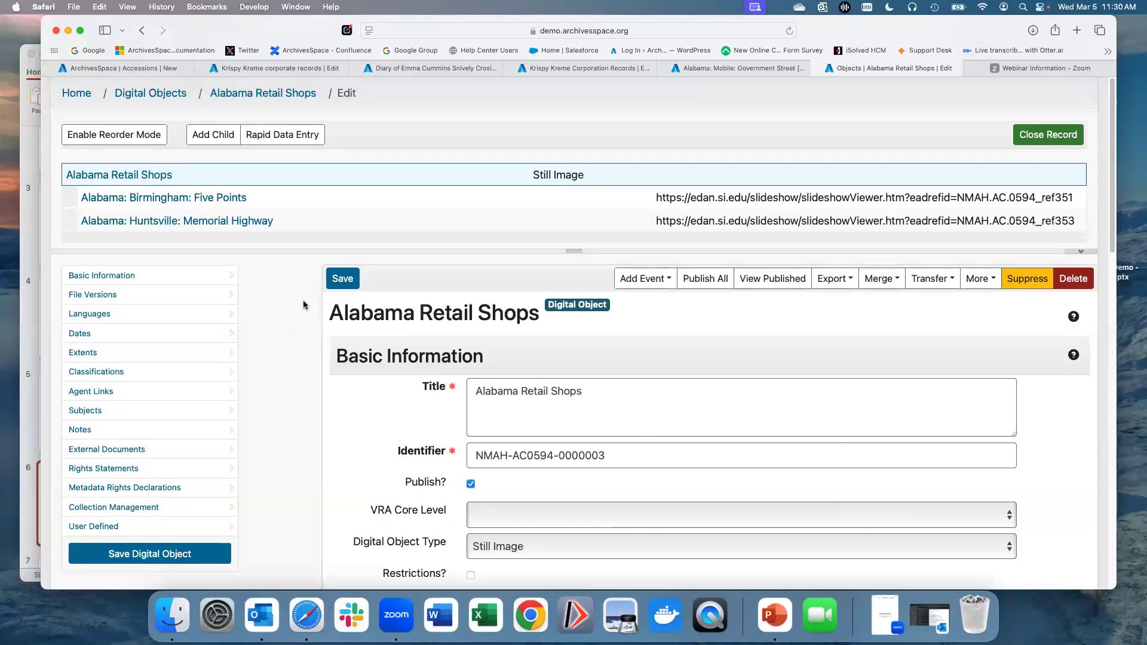
scroll(303, 305, "up", 5)
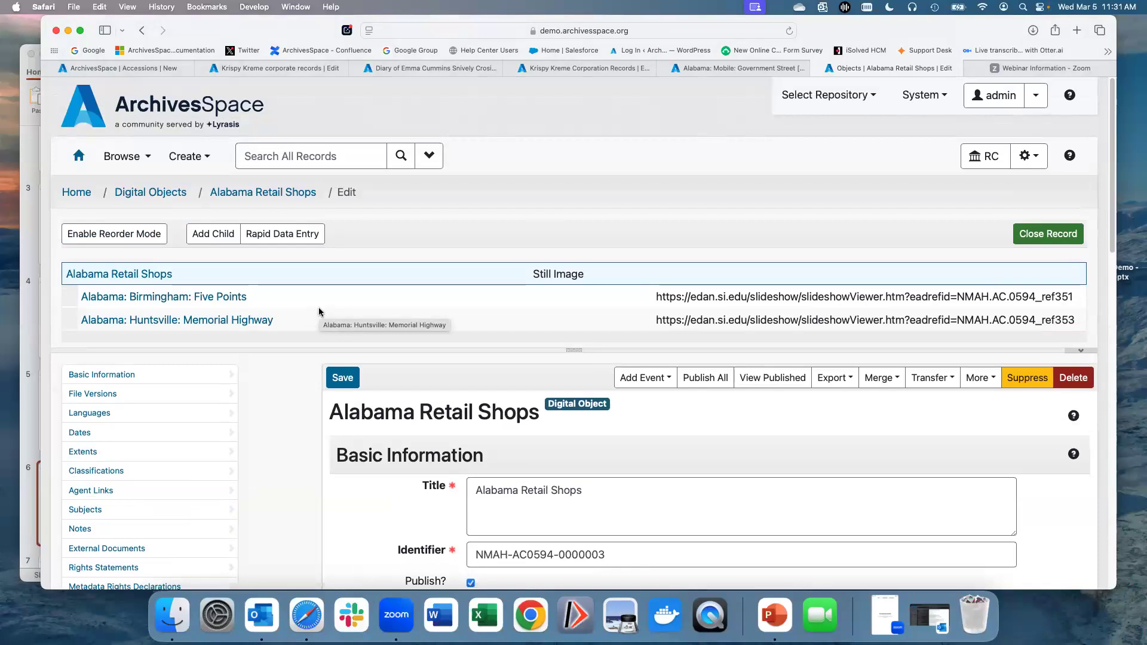
scroll(319, 311, "down", 1)
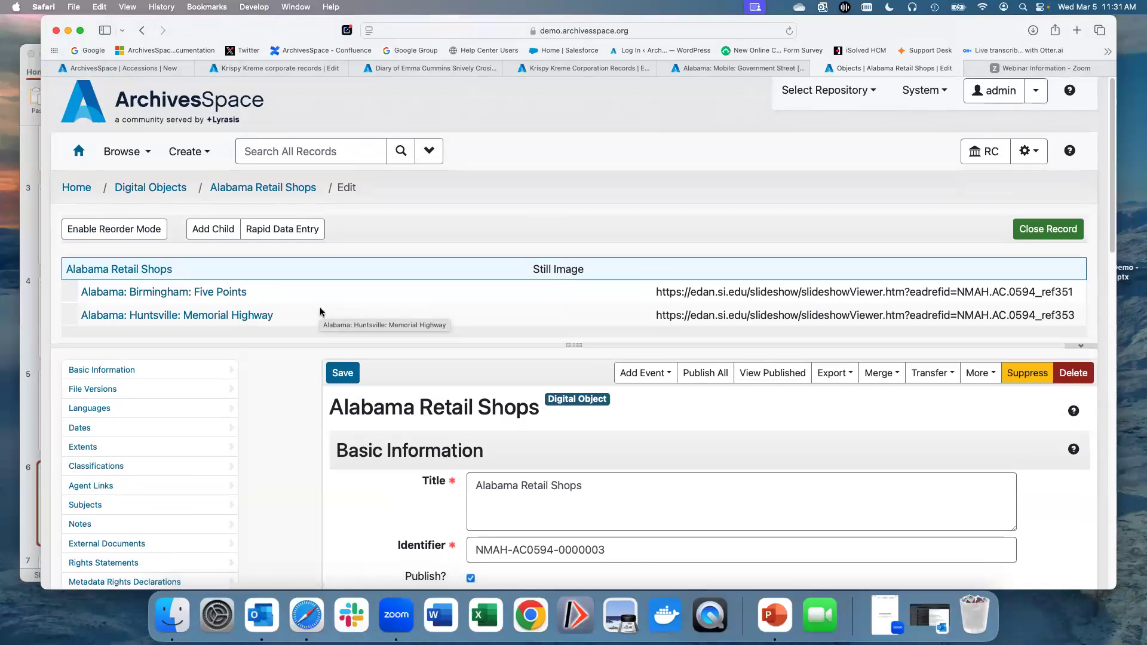
scroll(320, 312, "down", 3)
scroll(321, 315, "down", 10)
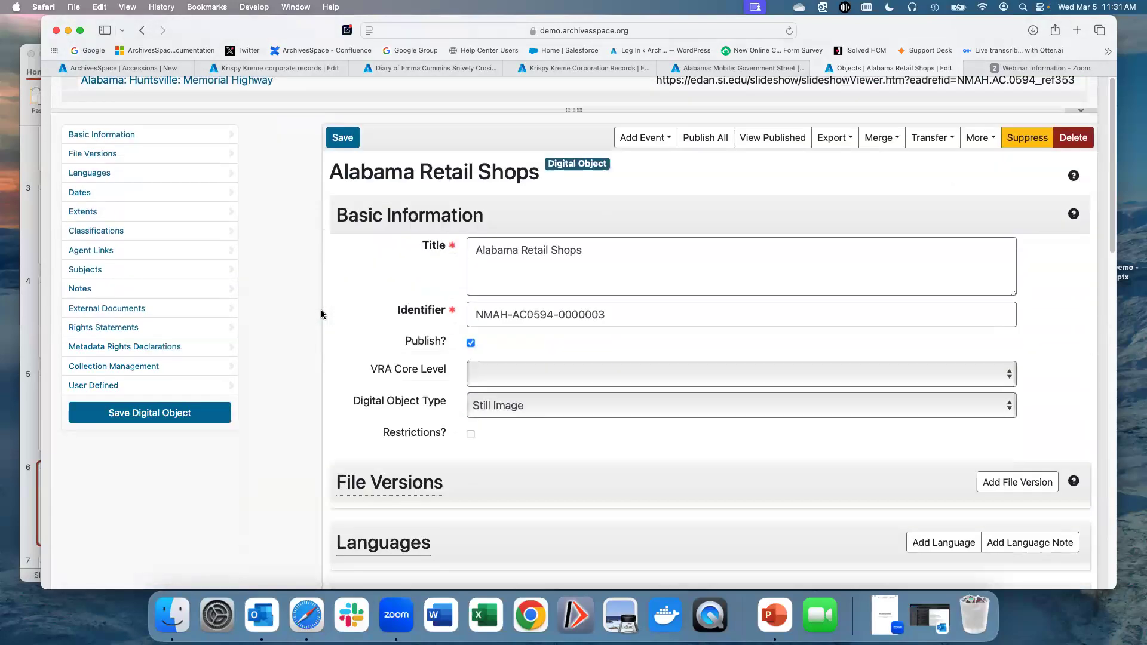
scroll(322, 312, "down", 4)
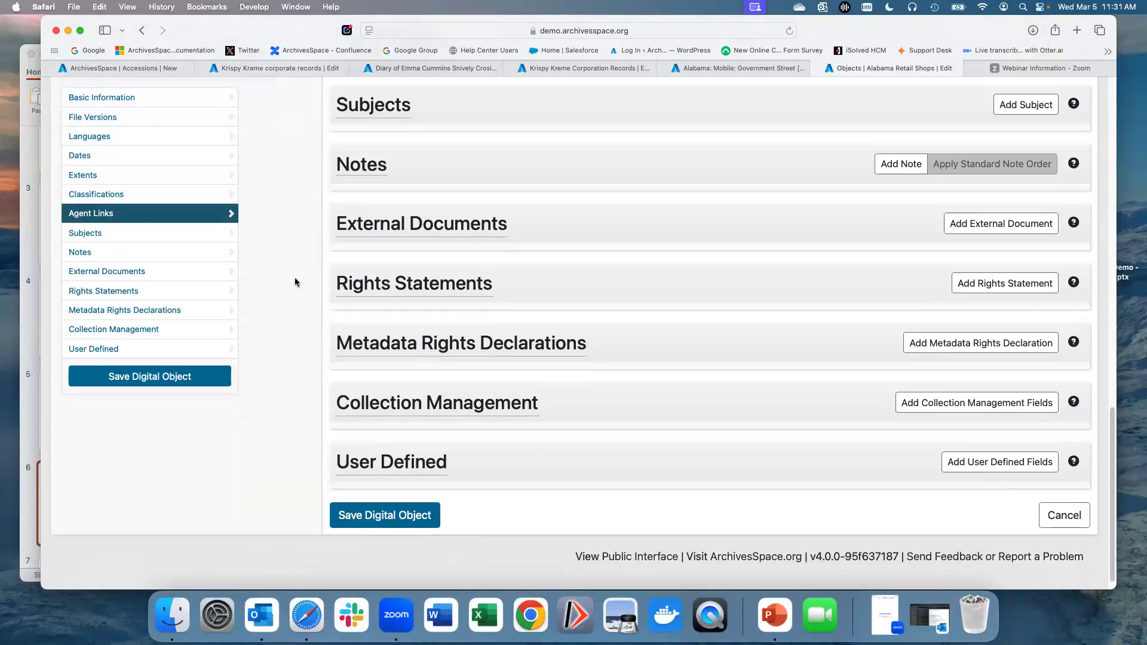
Step: Open the public interface and examine the record type and search field options of the search form
left_click(631, 557)
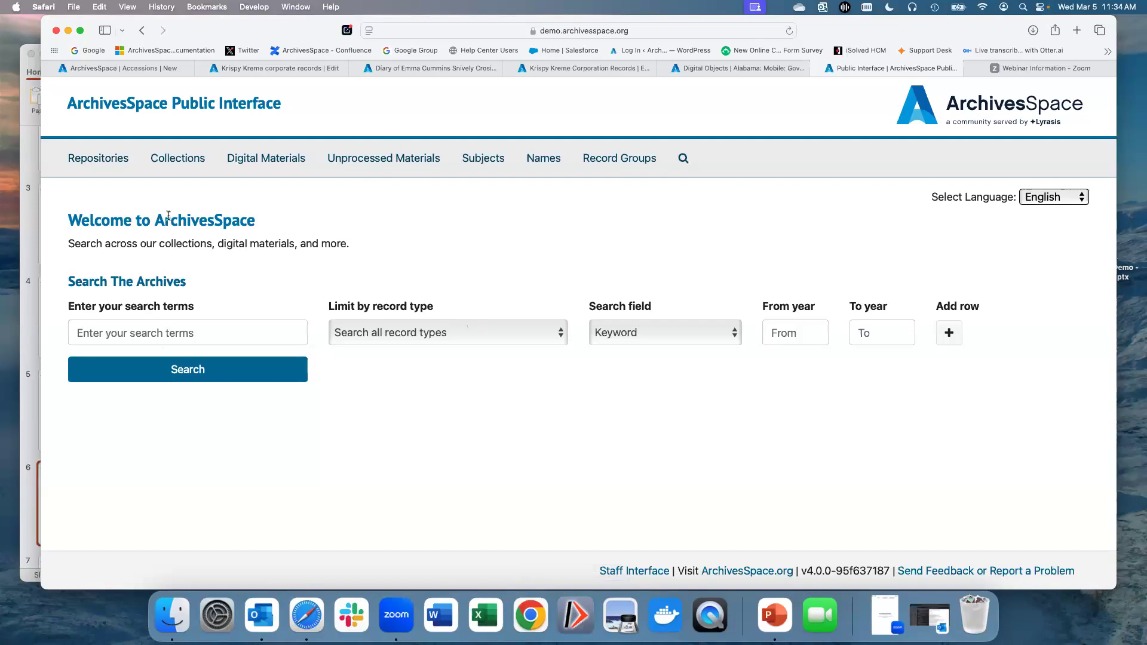
left_click(520, 344)
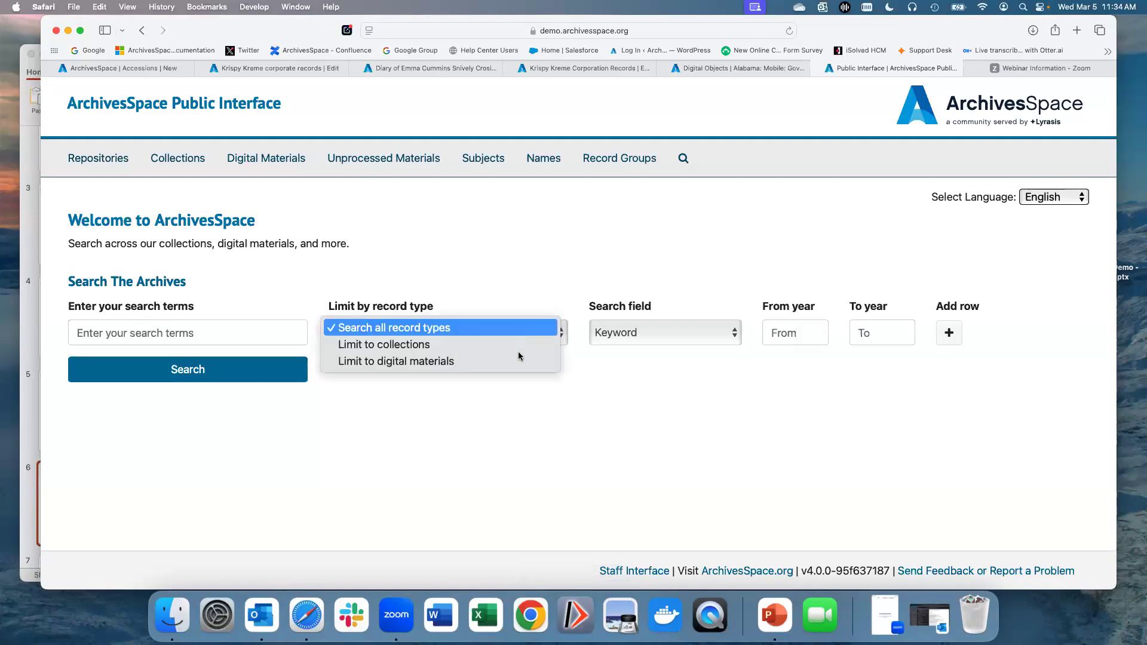
left_click(517, 330)
left_click(600, 336)
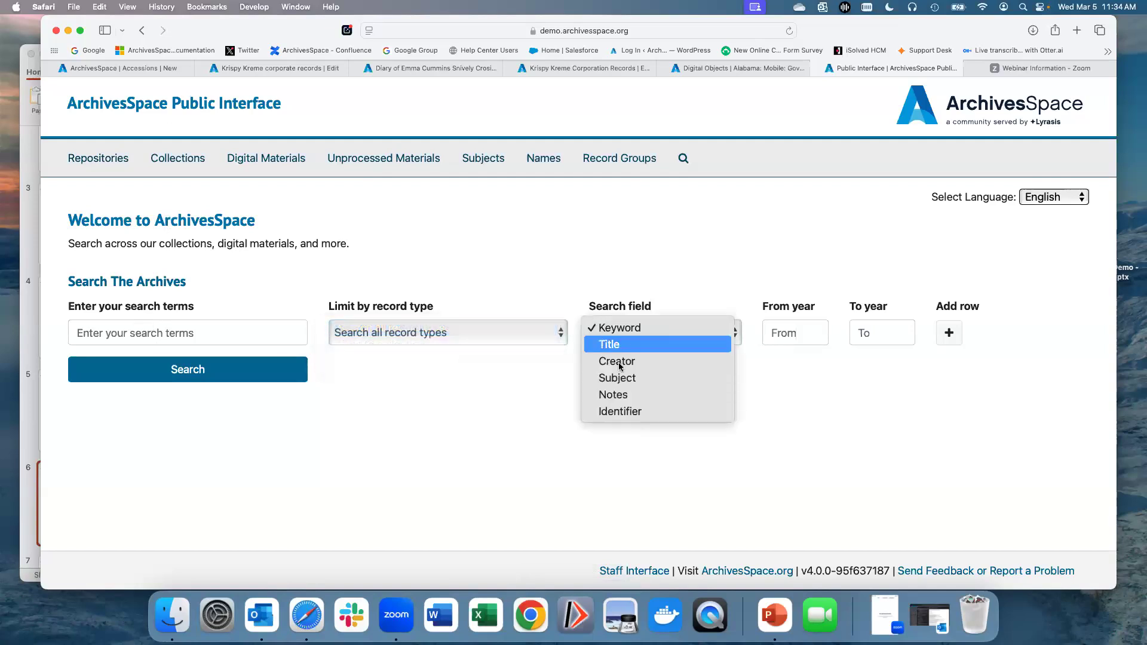
left_click(617, 329)
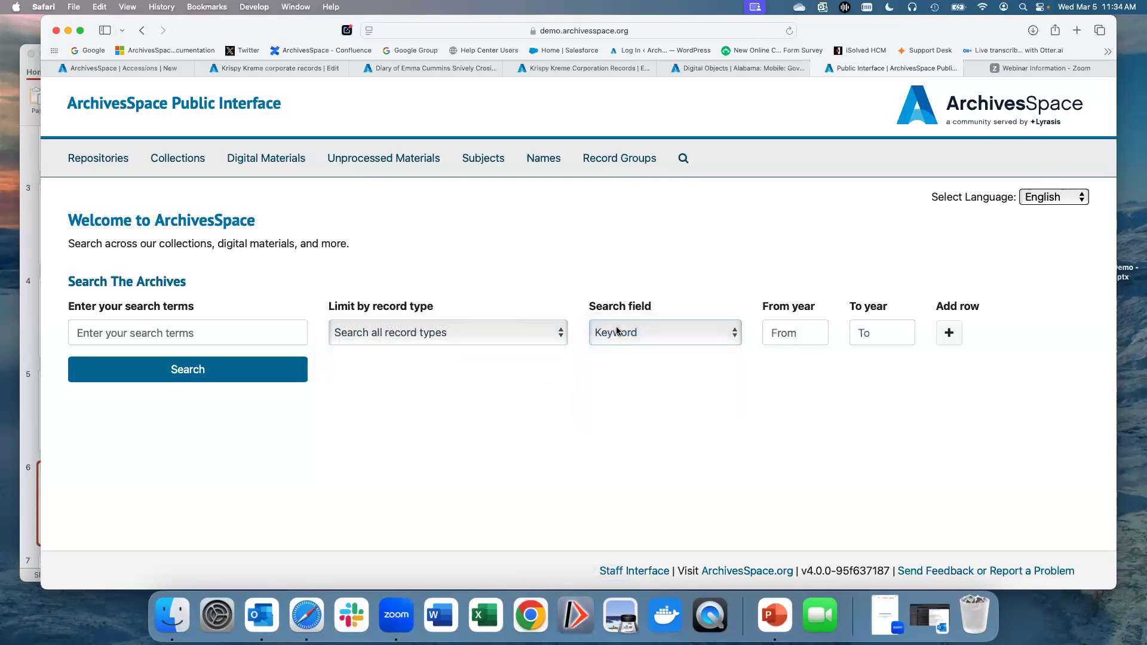
Step: Add three more search term rows to the public interface's search form
left_click(948, 333)
left_click(775, 393)
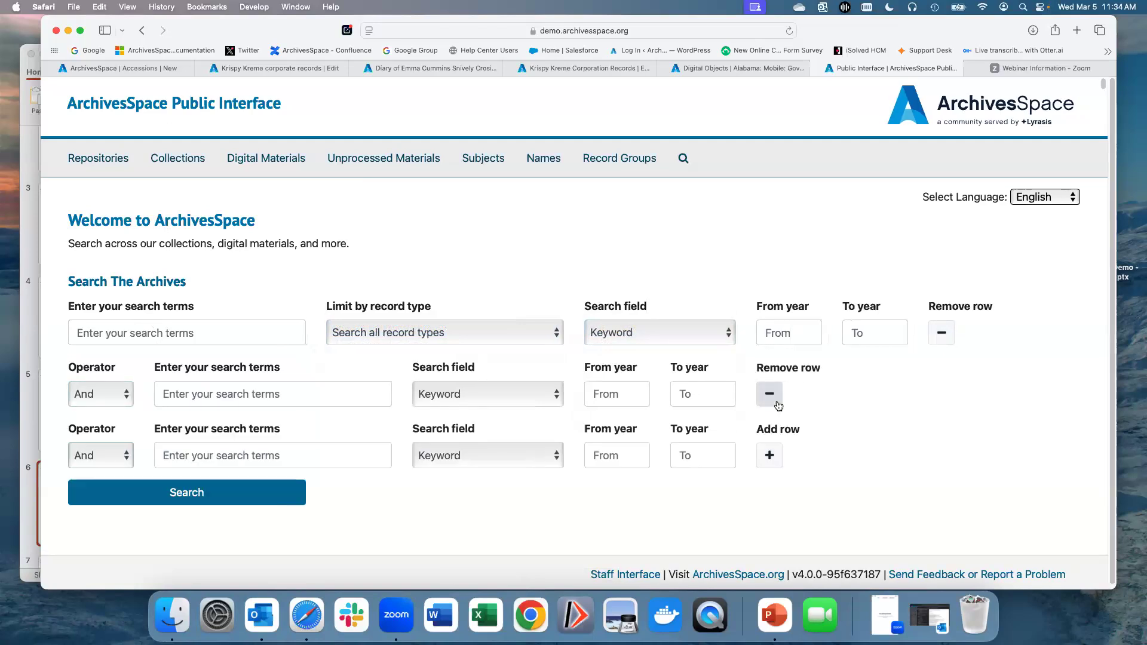
left_click(770, 455)
scroll(929, 437, "down", 2)
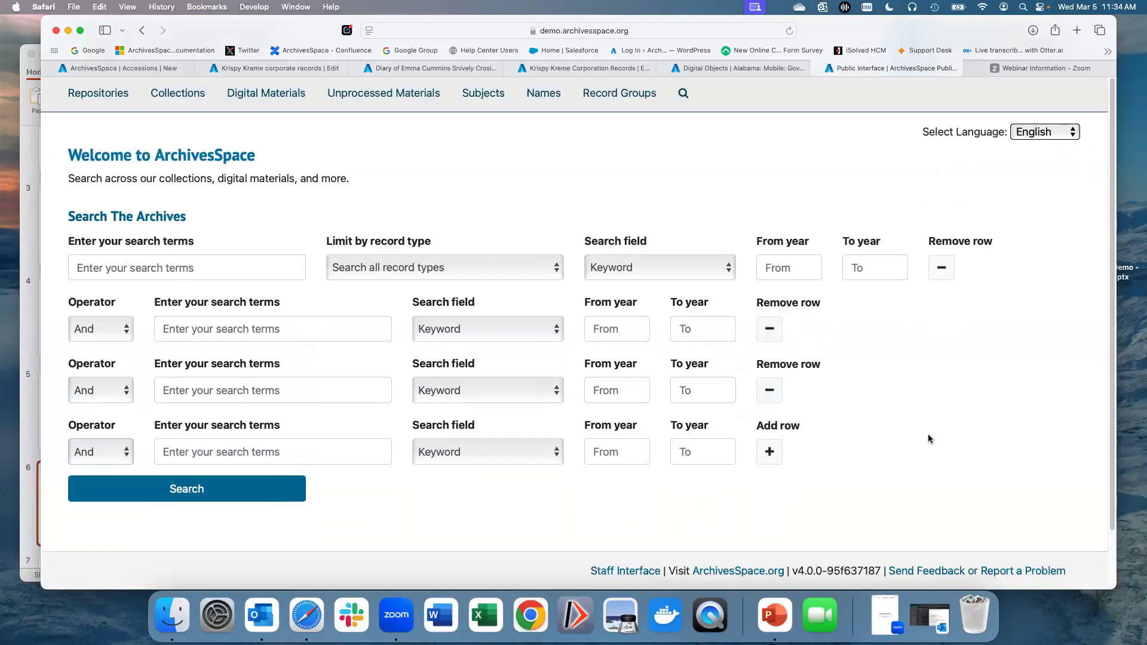
scroll(929, 438, "up", 2)
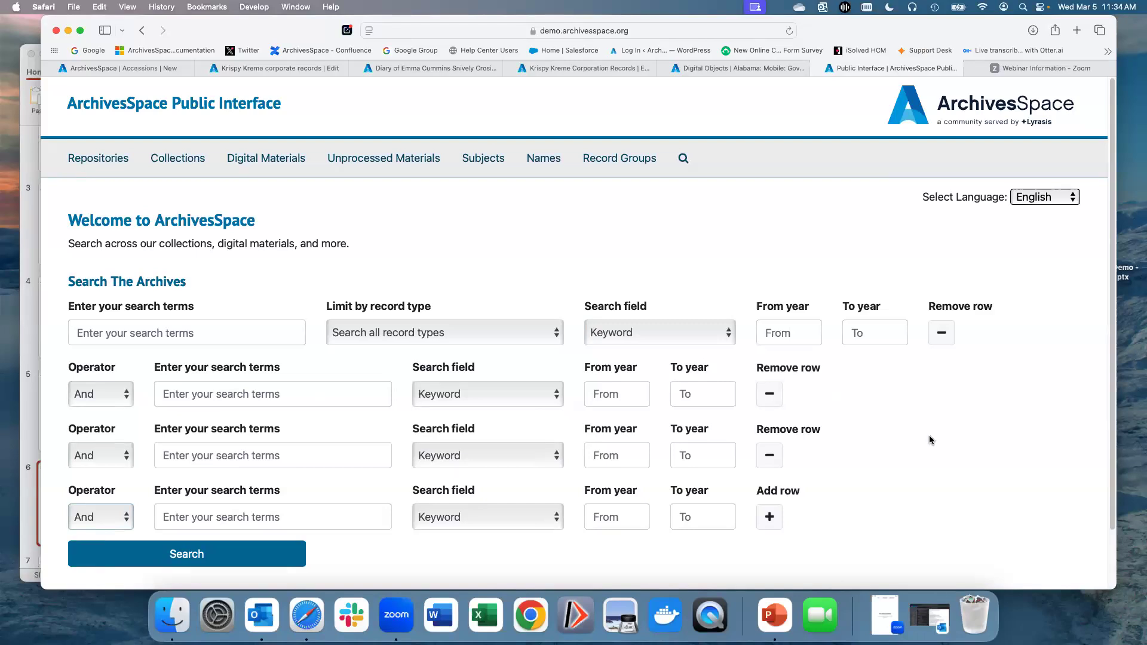
Step: Open the public interface's Subjects list and scroll through the subject entries
left_click(485, 162)
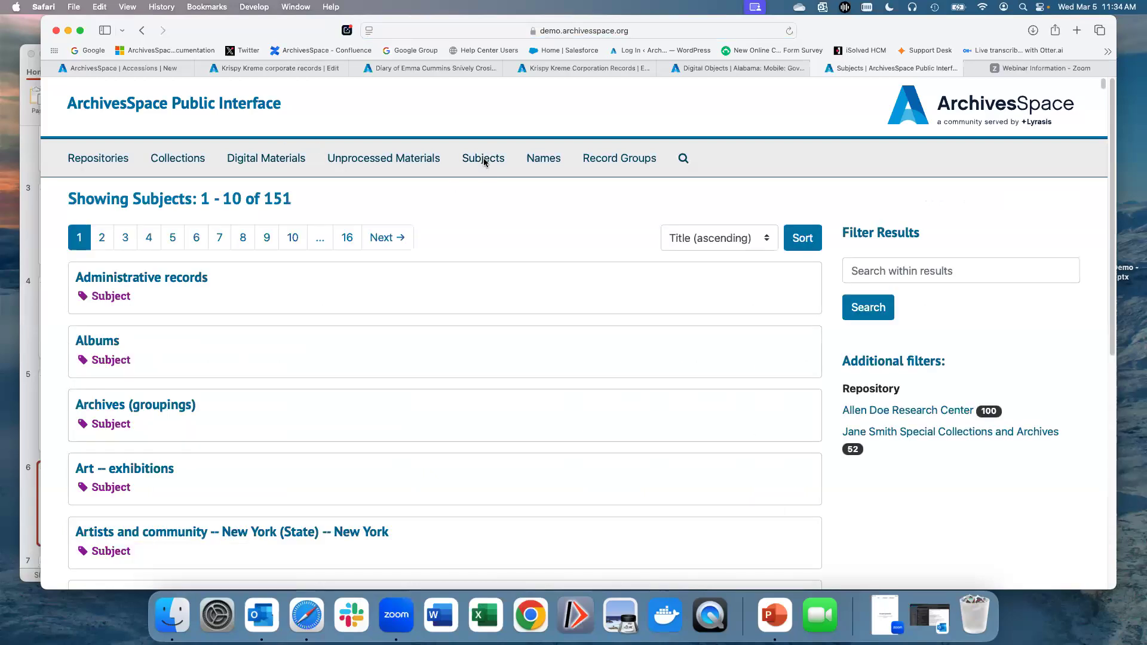
scroll(515, 379, "down", 3)
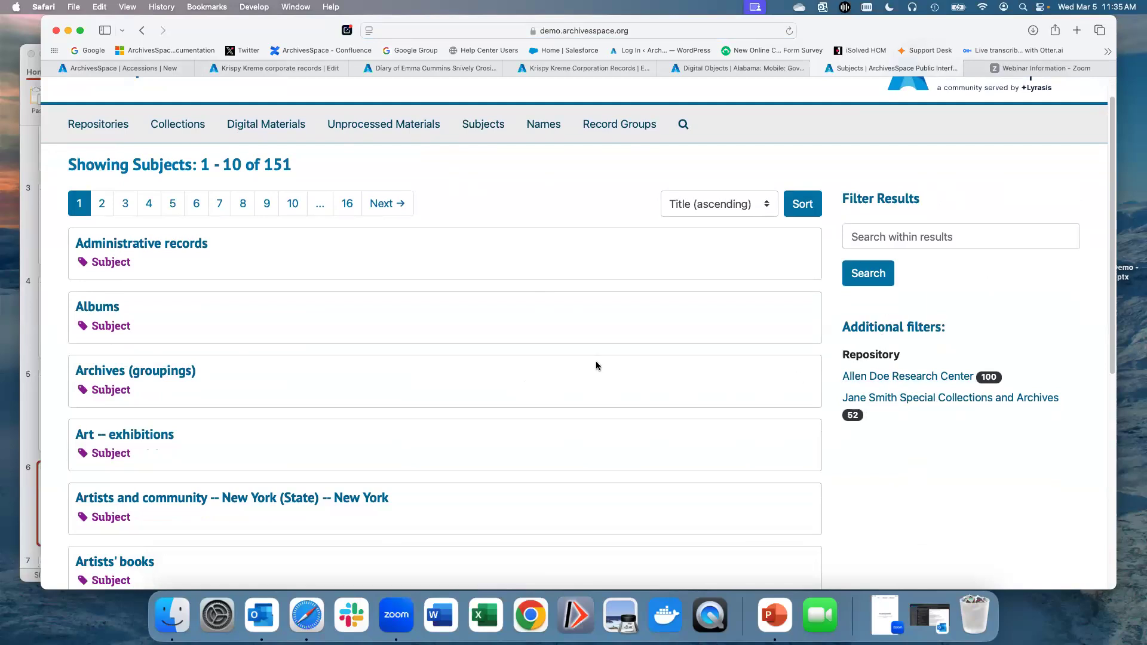
scroll(596, 361, "up", 3)
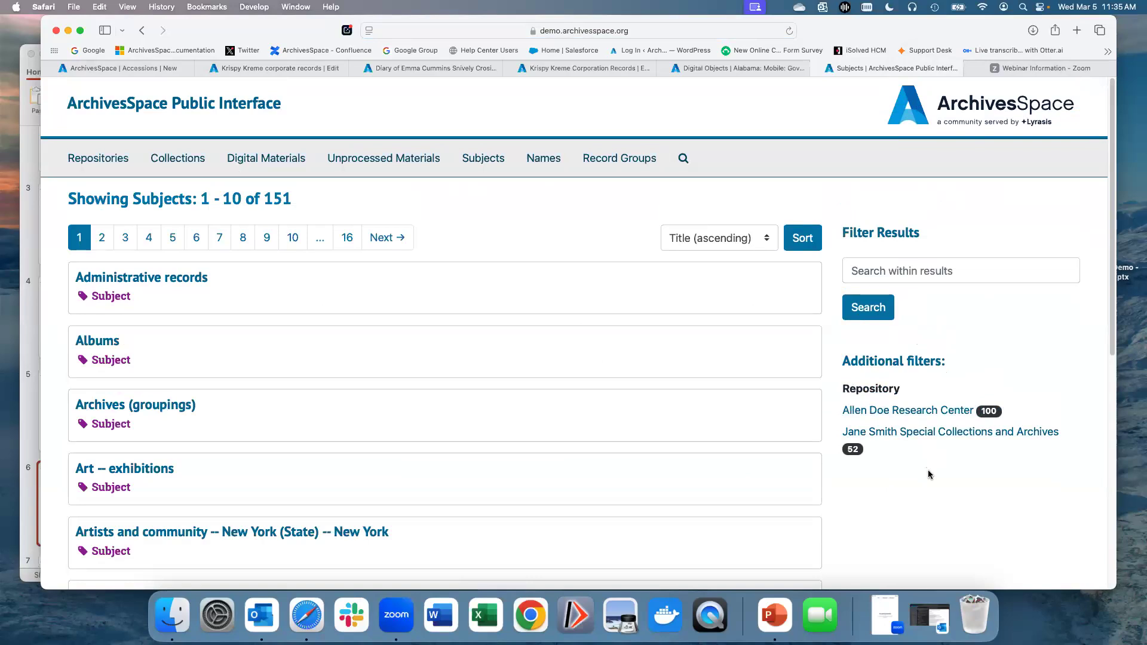
scroll(929, 474, "down", 1)
Step: Open the Allen Doe Research Center repository's collections list and scroll through its collections
left_click(110, 161)
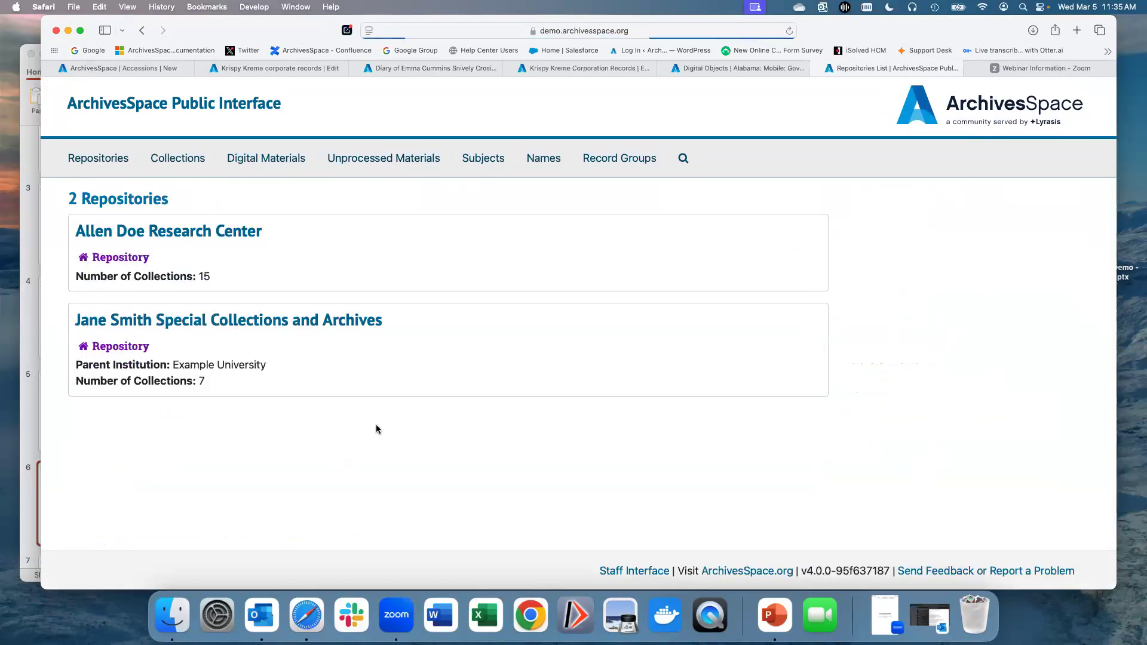
left_click(197, 234)
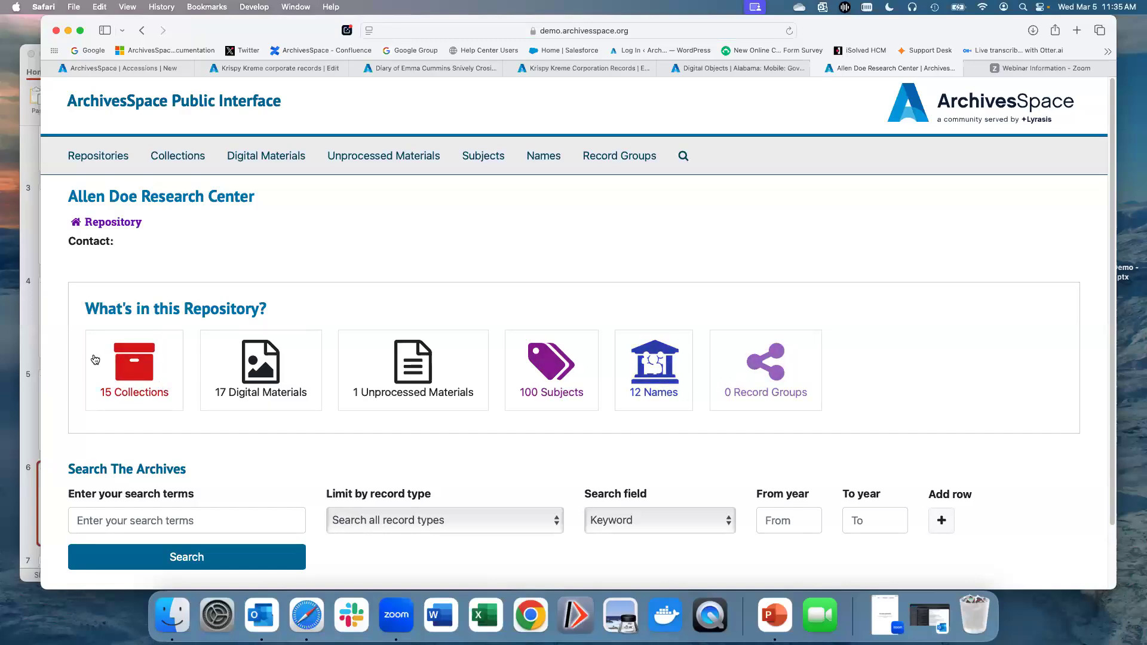
left_click(126, 388)
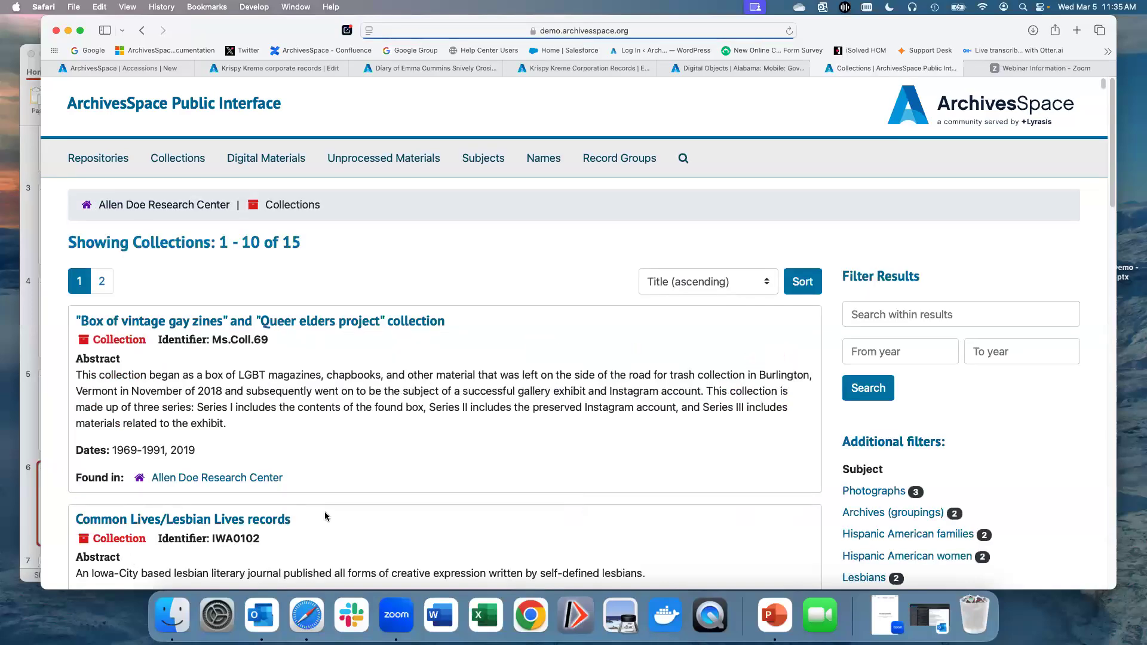
scroll(325, 516, "down", 5)
scroll(326, 504, "down", 4)
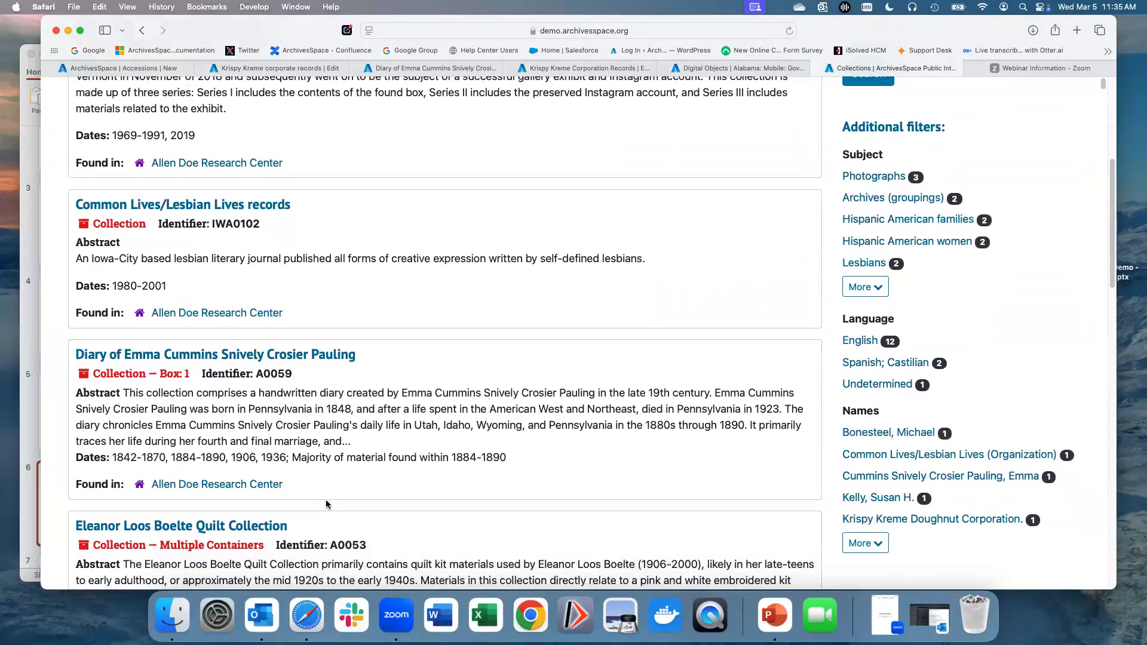
scroll(326, 504, "down", 2)
scroll(327, 496, "down", 3)
scroll(329, 498, "down", 4)
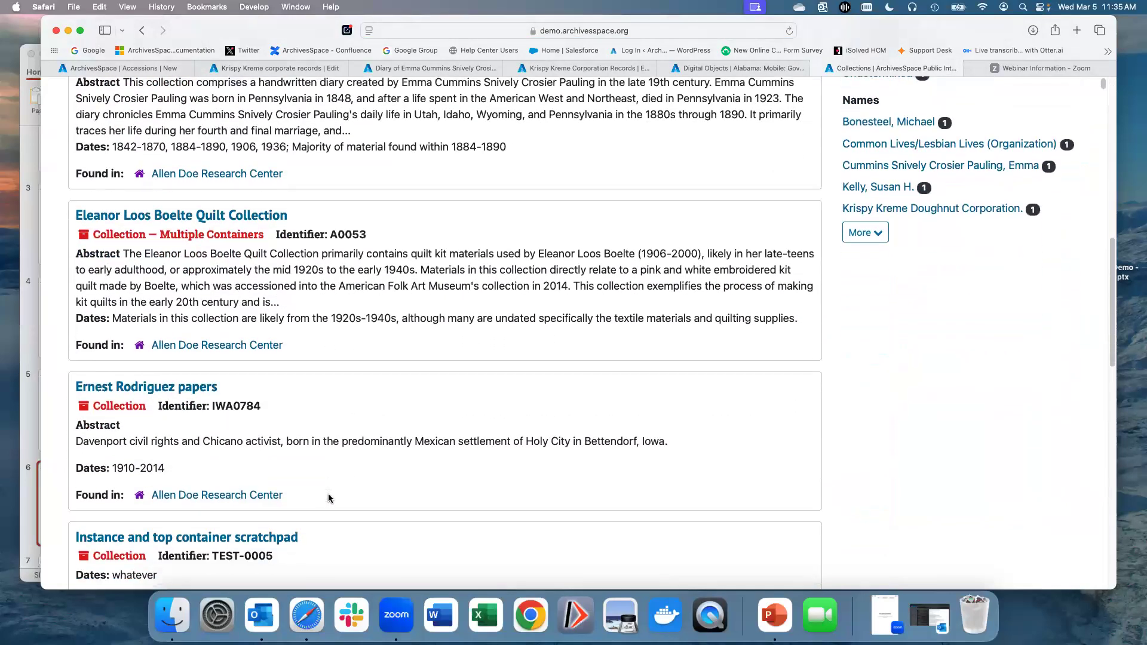
scroll(328, 499, "up", 15)
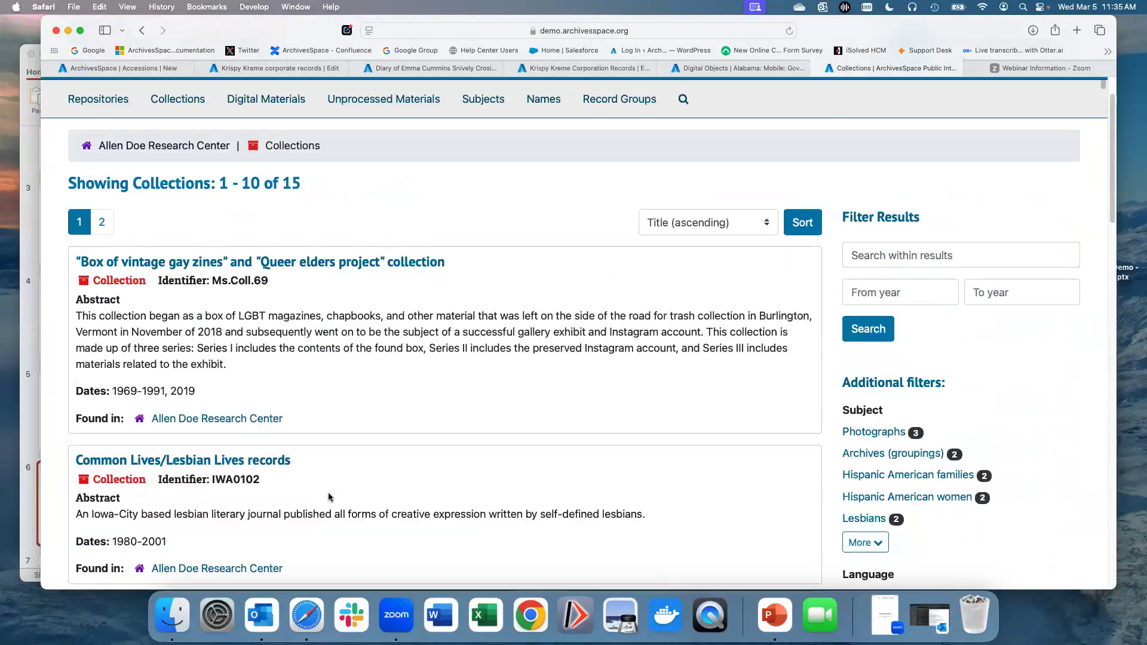
Step: Open the Common Lives/Lesbian Lives records collection and read its fully expanded Scope and Contents note
left_click(213, 468)
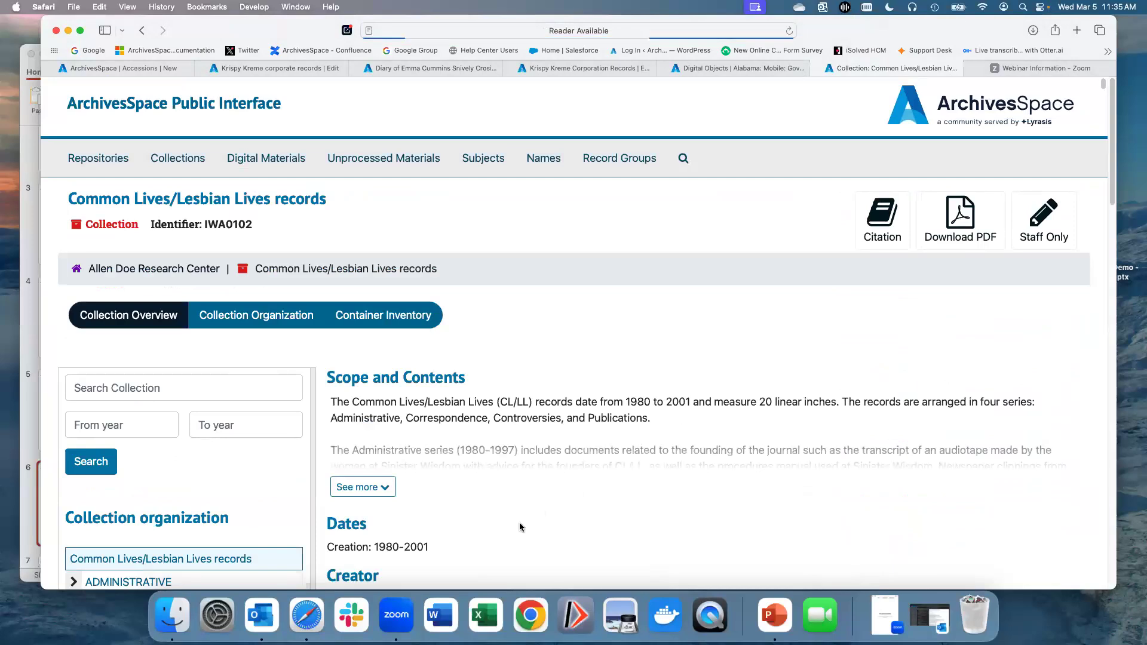
left_click(370, 487)
scroll(465, 511, "down", 2)
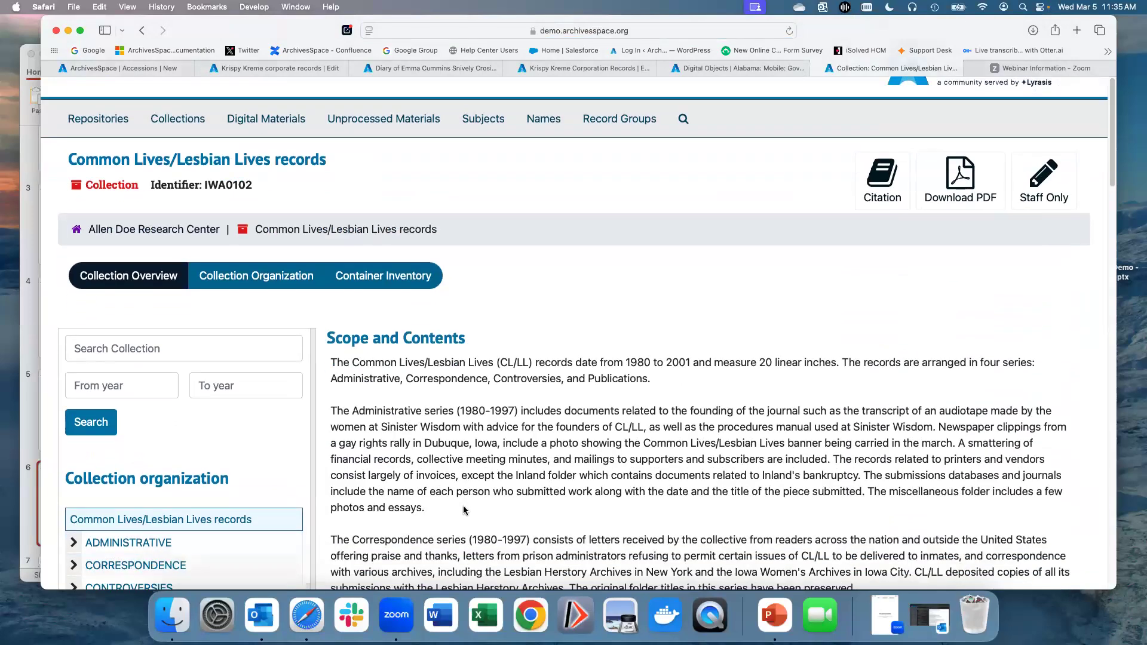
scroll(464, 511, "down", 2)
scroll(464, 504, "down", 2)
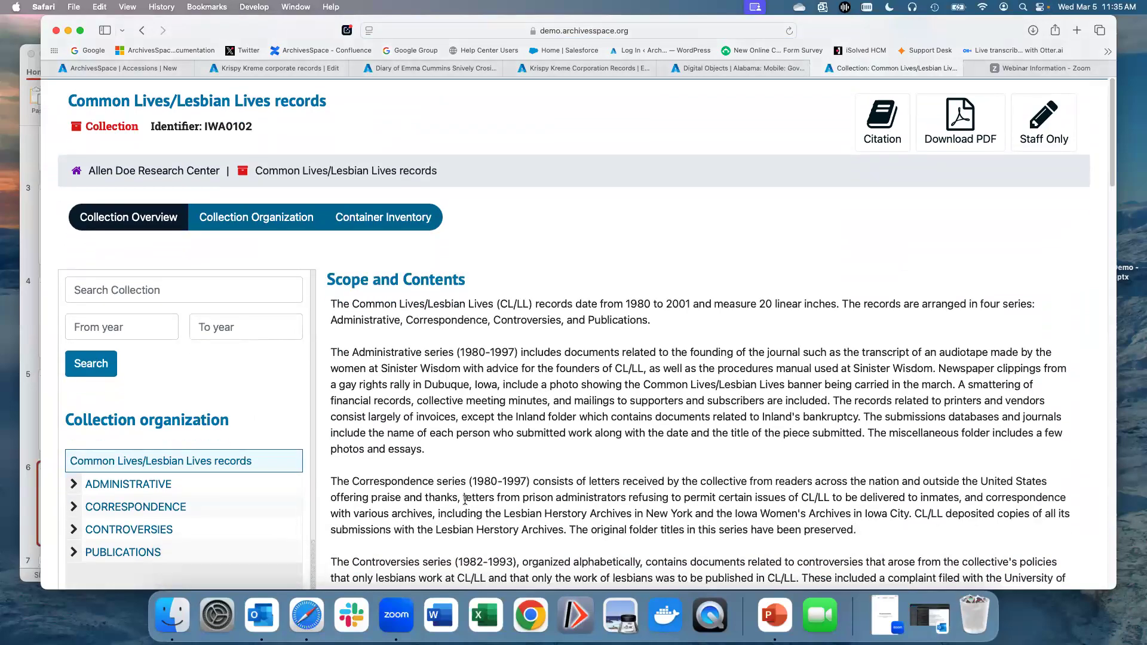
scroll(464, 499, "down", 10)
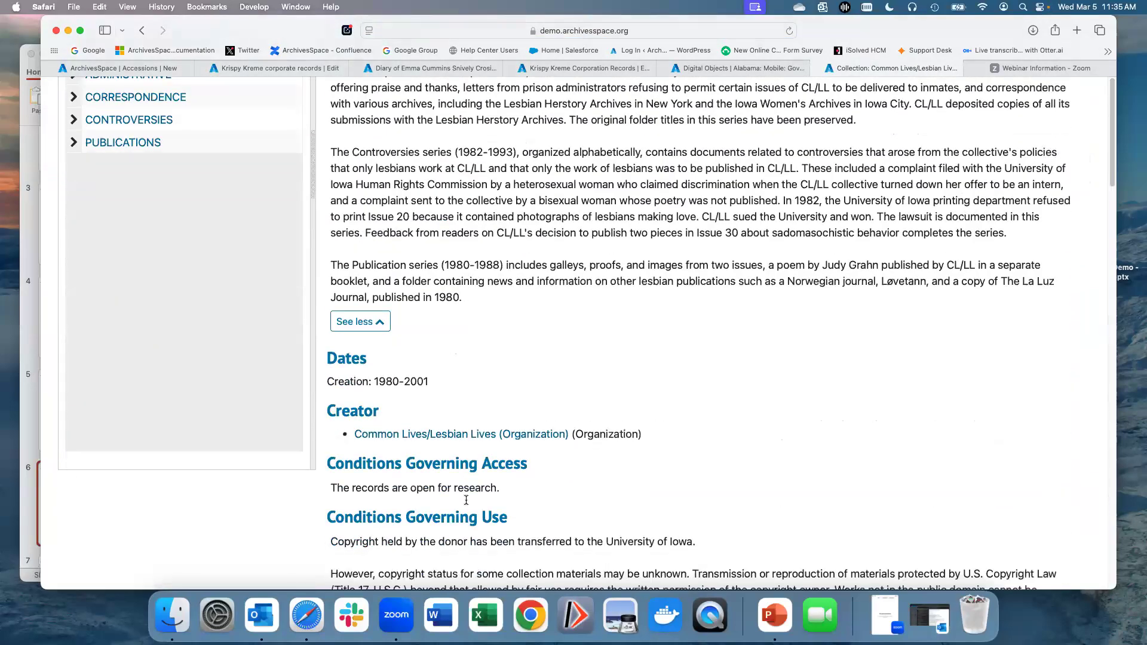
scroll(466, 498, "down", 8)
scroll(465, 497, "up", 10)
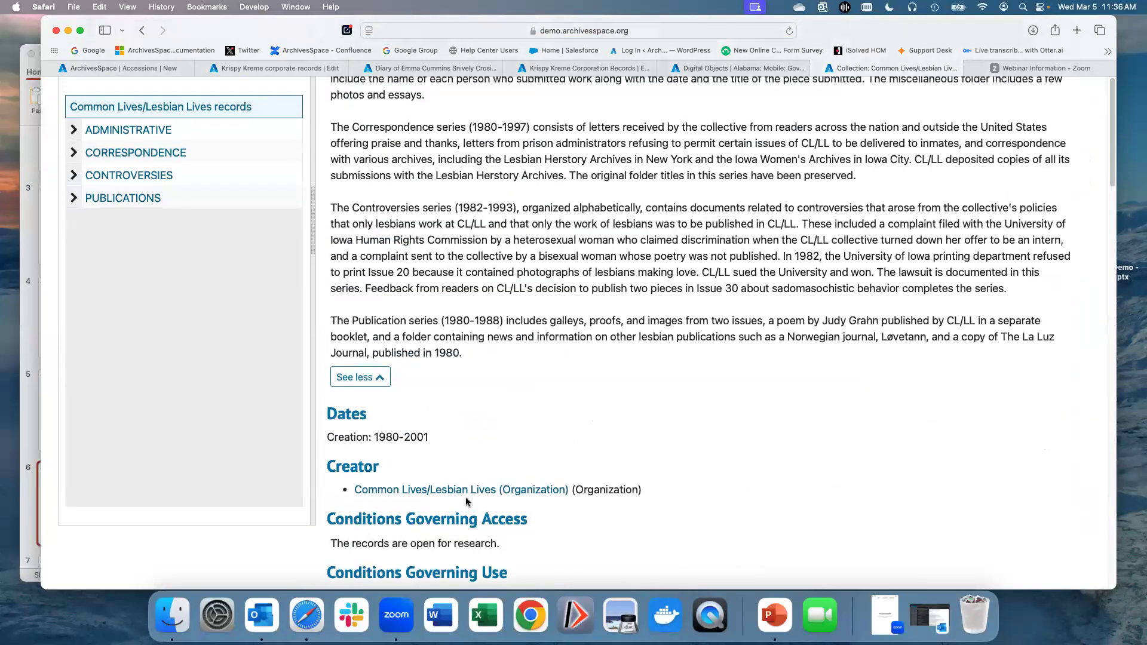
scroll(465, 497, "up", 8)
scroll(75, 433, "down", 1)
Step: Expand the ADMINISTRATIVE series' History and Financial branches in the collection tree and open the Newspaper clippings, undated file
left_click(73, 427)
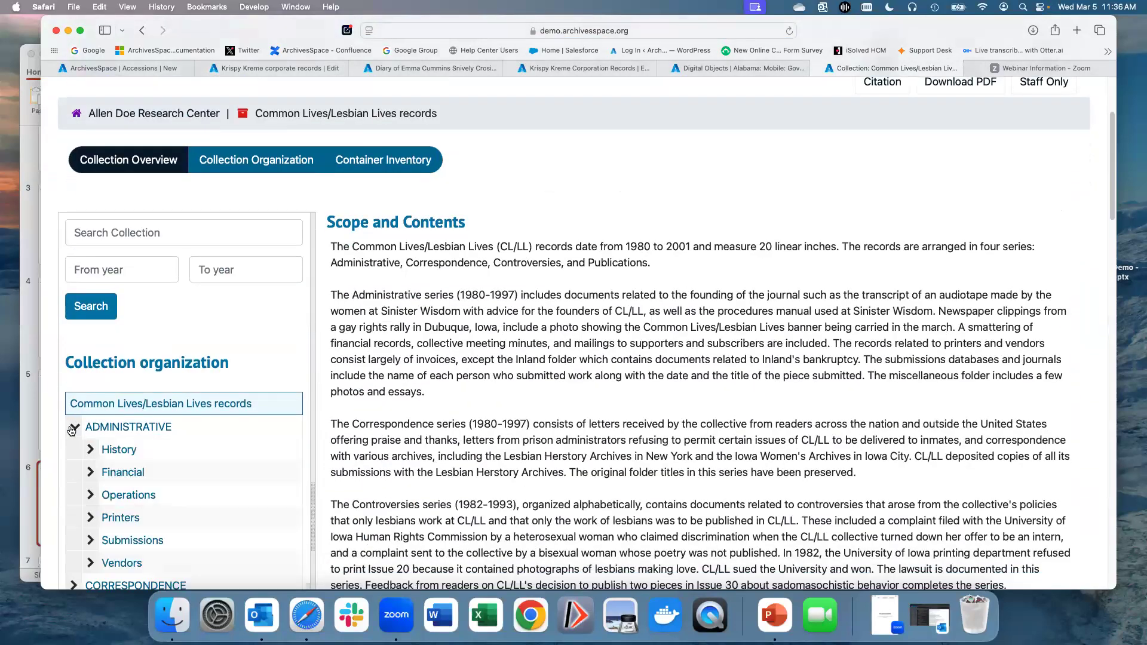
scroll(75, 432, "down", 1)
left_click(91, 435)
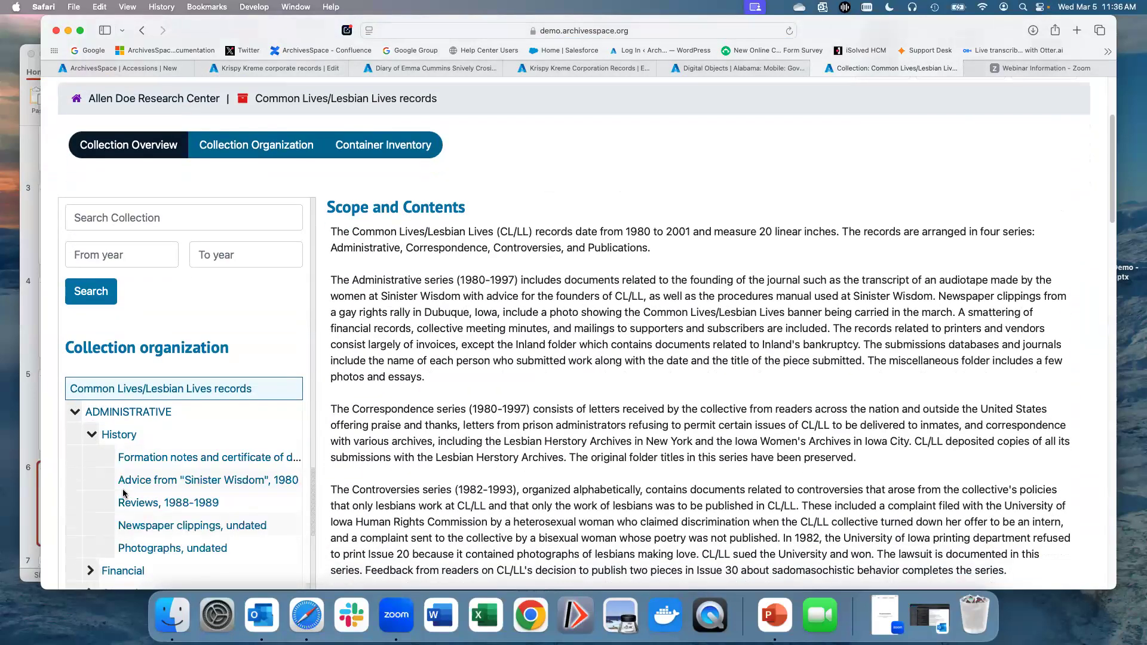
scroll(123, 494, "down", 1)
left_click(92, 537)
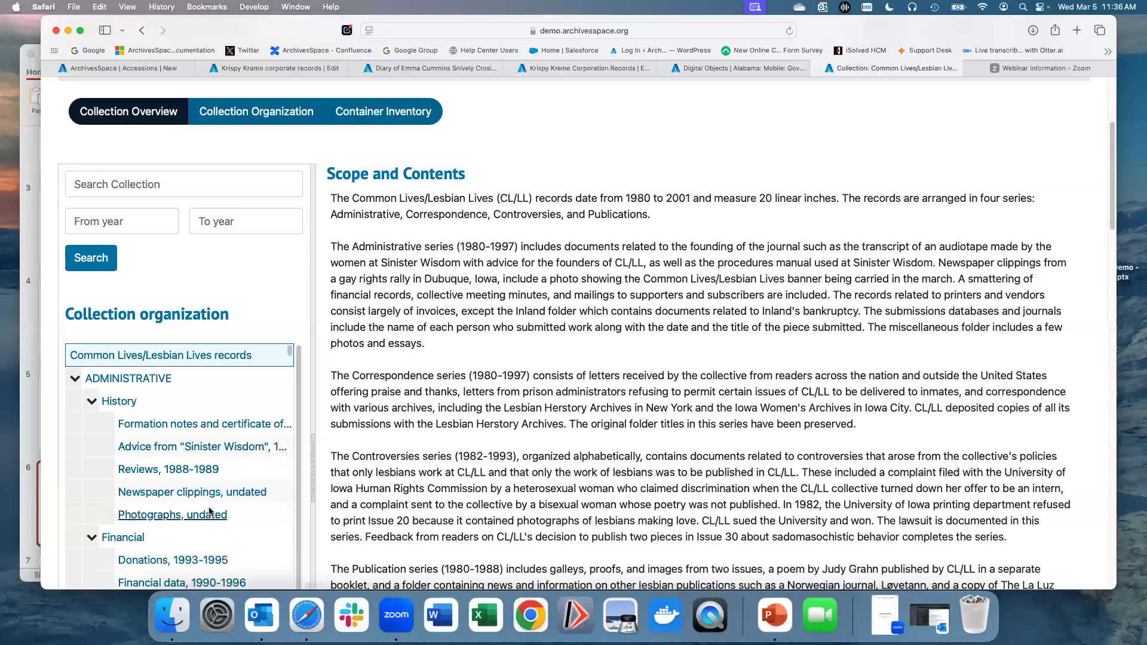
scroll(209, 509, "down", 2)
left_click(201, 434)
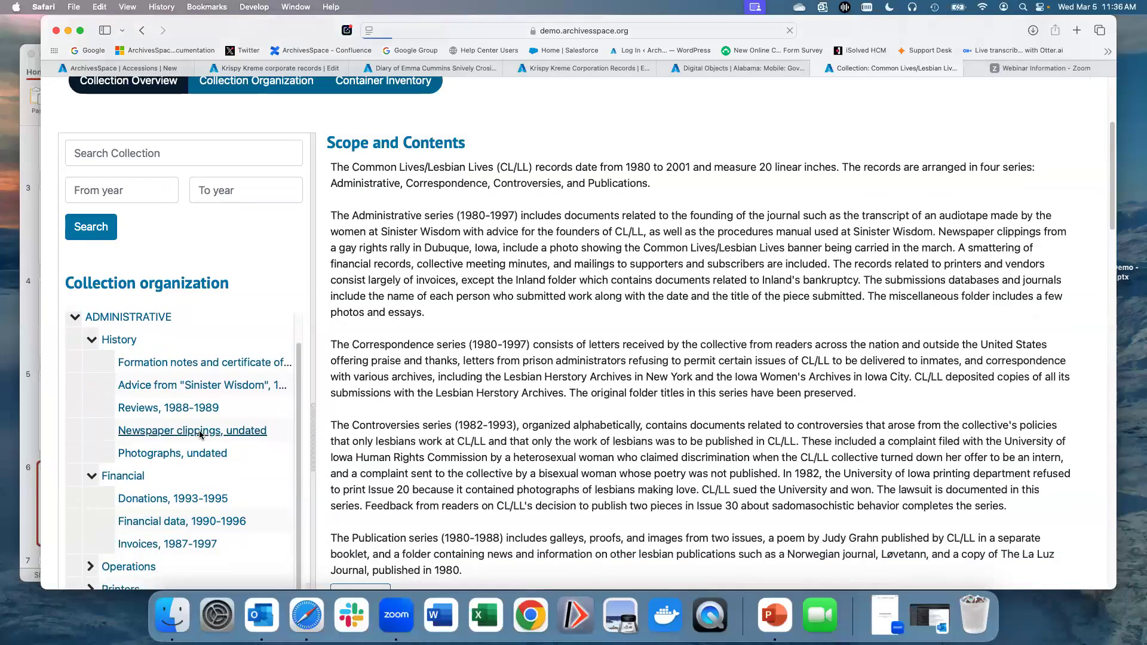
Step: Scroll through the Newspaper clippings, undated file record's public page
scroll(471, 476, "down", 3)
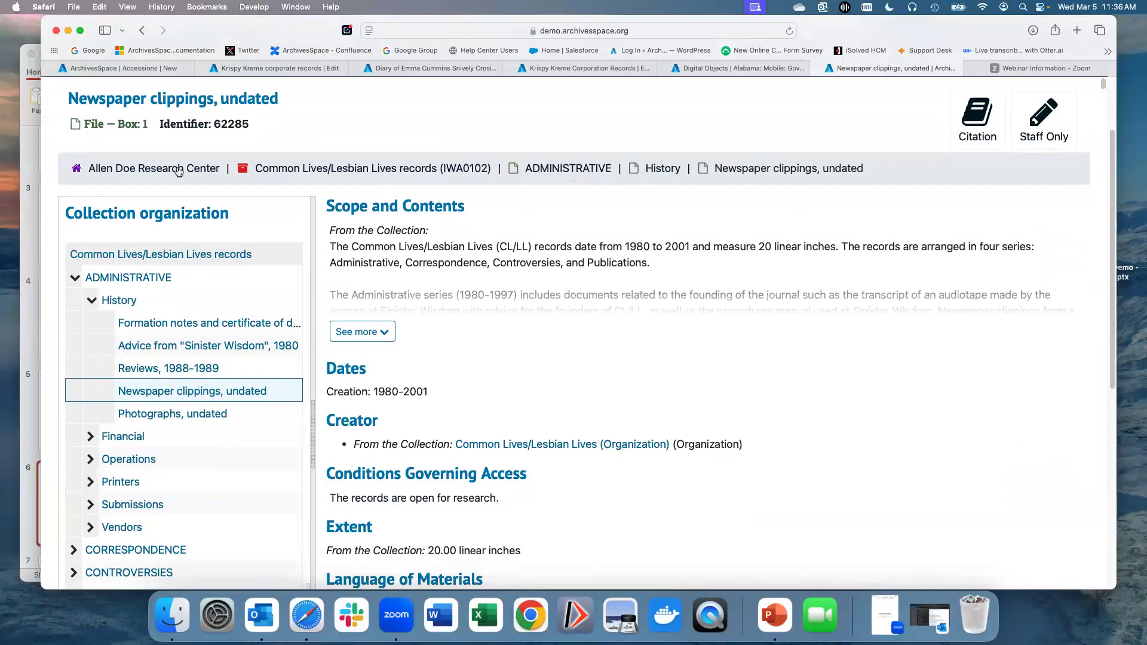
scroll(546, 469, "up", 3)
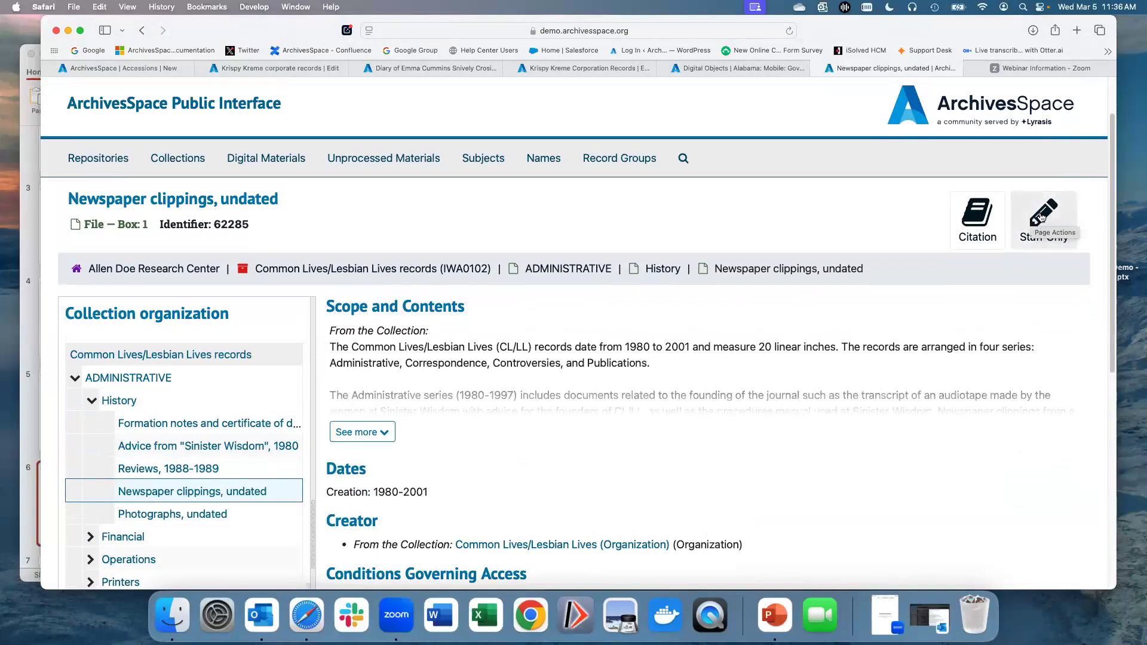
scroll(671, 478, "down", 1)
scroll(671, 478, "down", 4)
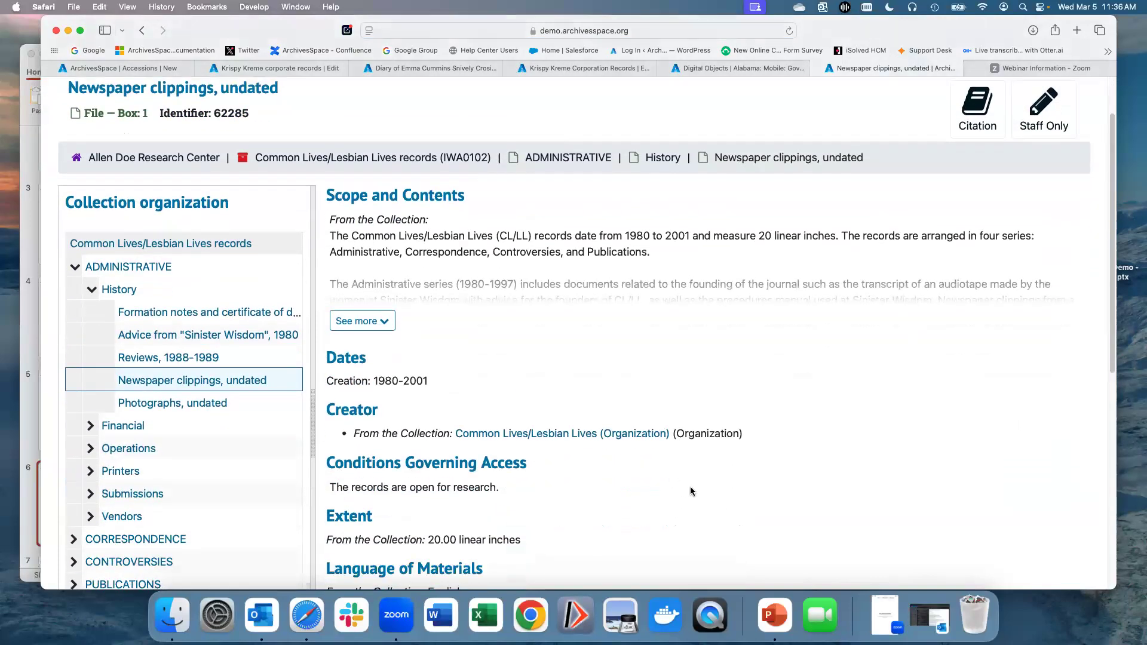
scroll(791, 499, "up", 4)
Step: Open the file's record in the staff interface via Staff Only, then go back to its public page
left_click(1045, 206)
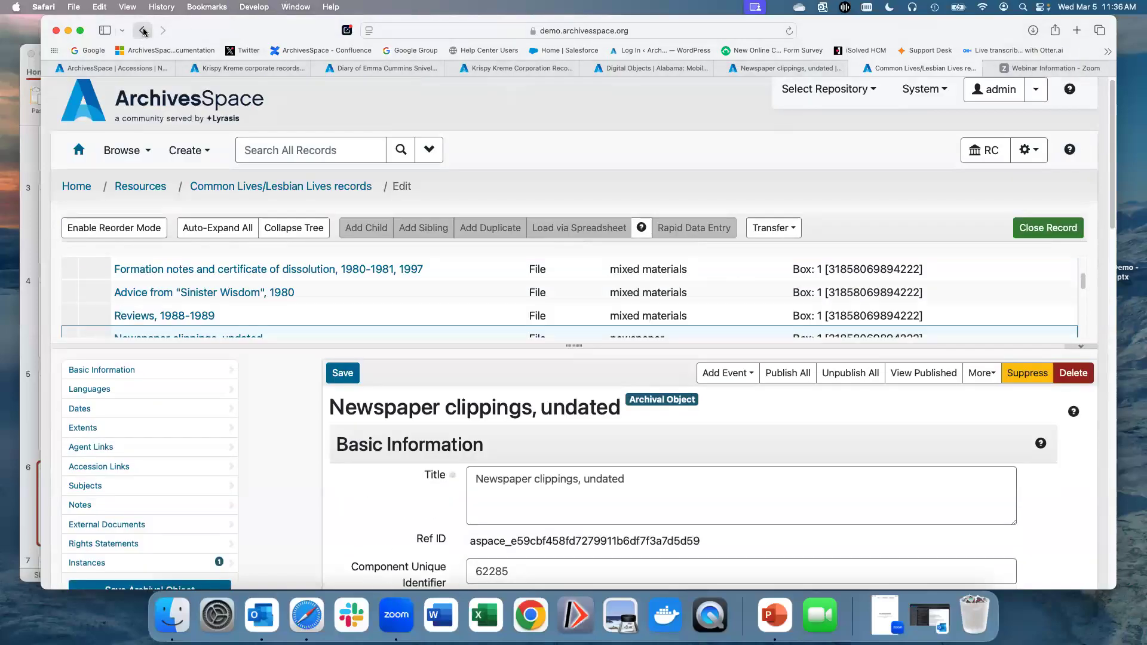
left_click(144, 31)
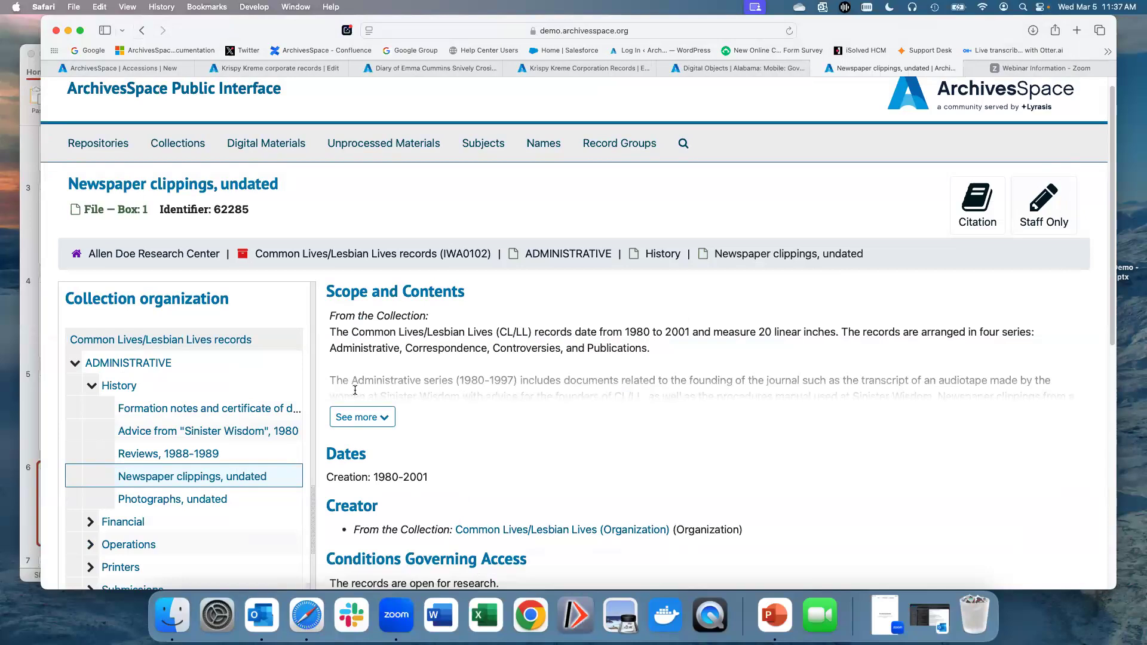
scroll(356, 393, "up", 1)
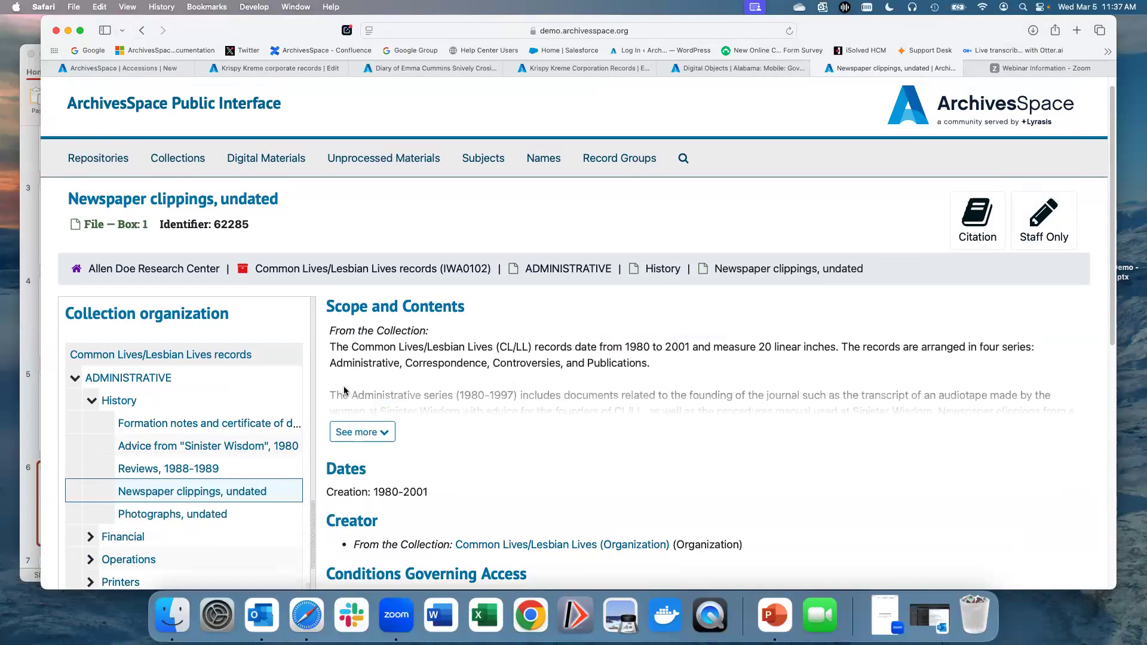
Step: Return to the public interface home page by way of the Repositories list
left_click(97, 162)
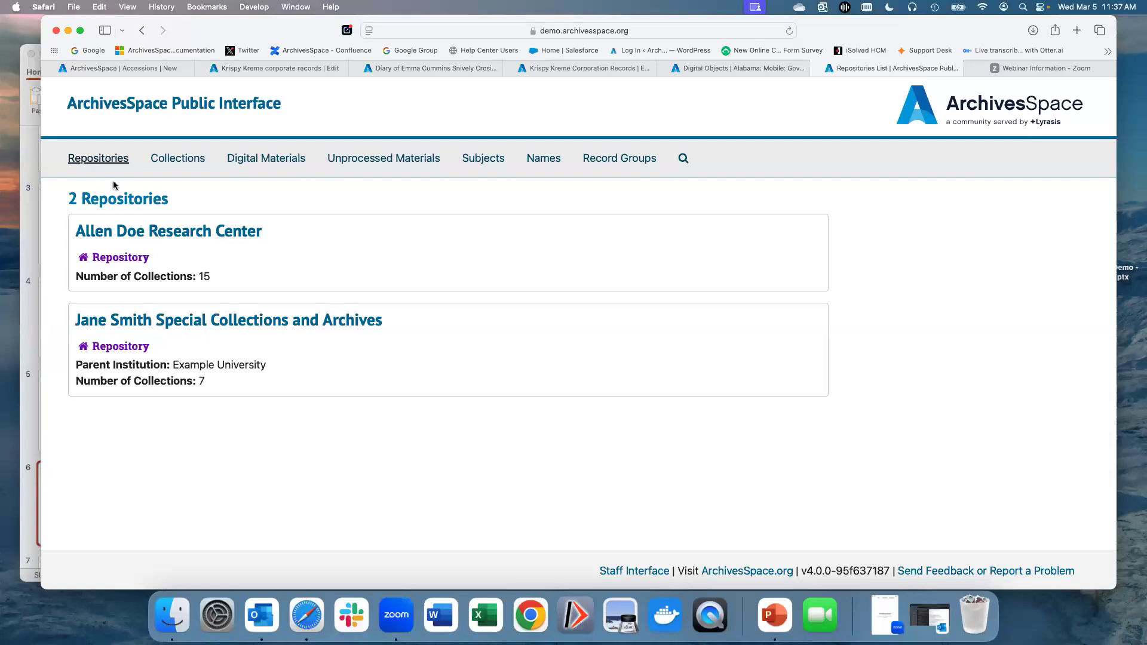
left_click(137, 105)
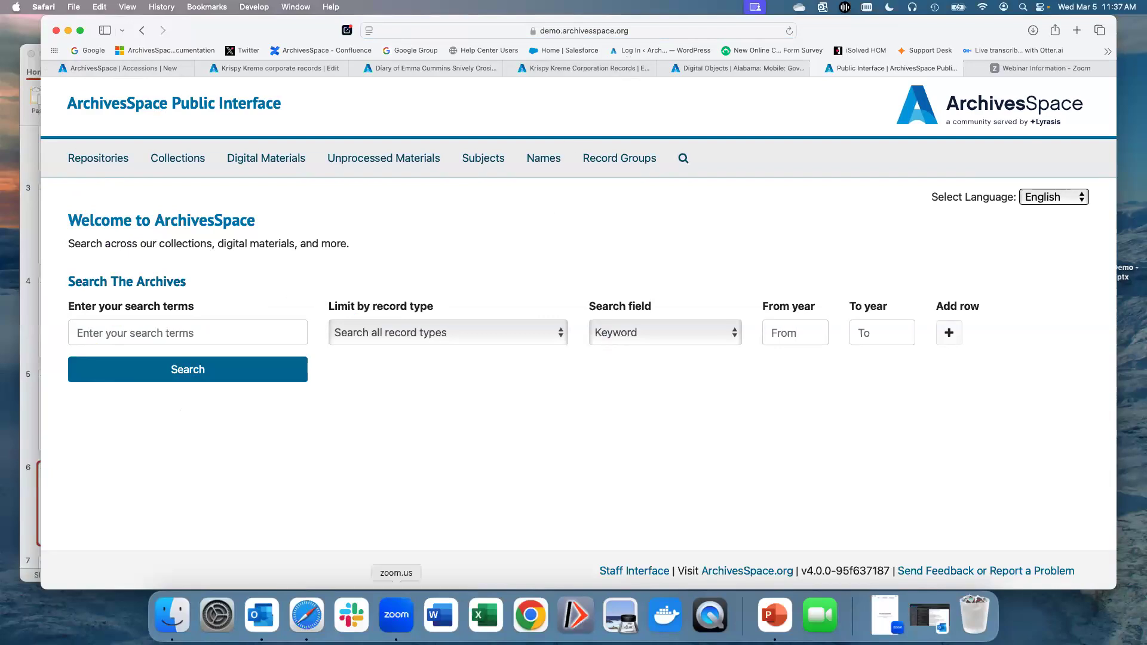
Step: Switch to PowerPoint, start the slide show from the Demo slide and advance to the next slide
left_click(769, 626)
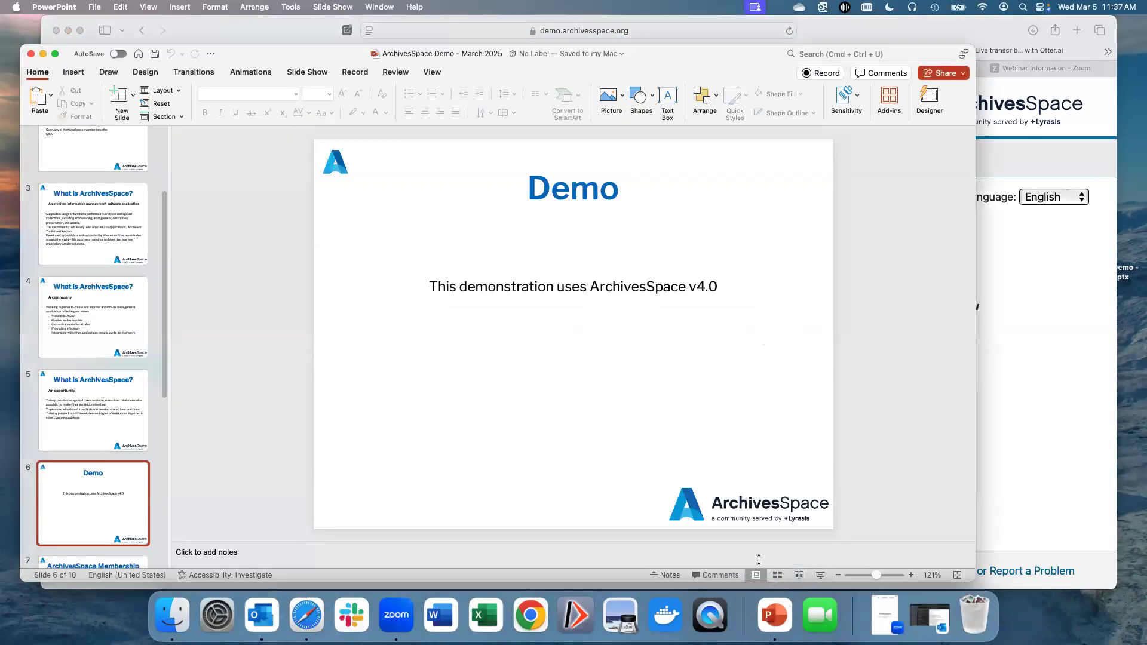
left_click(819, 575)
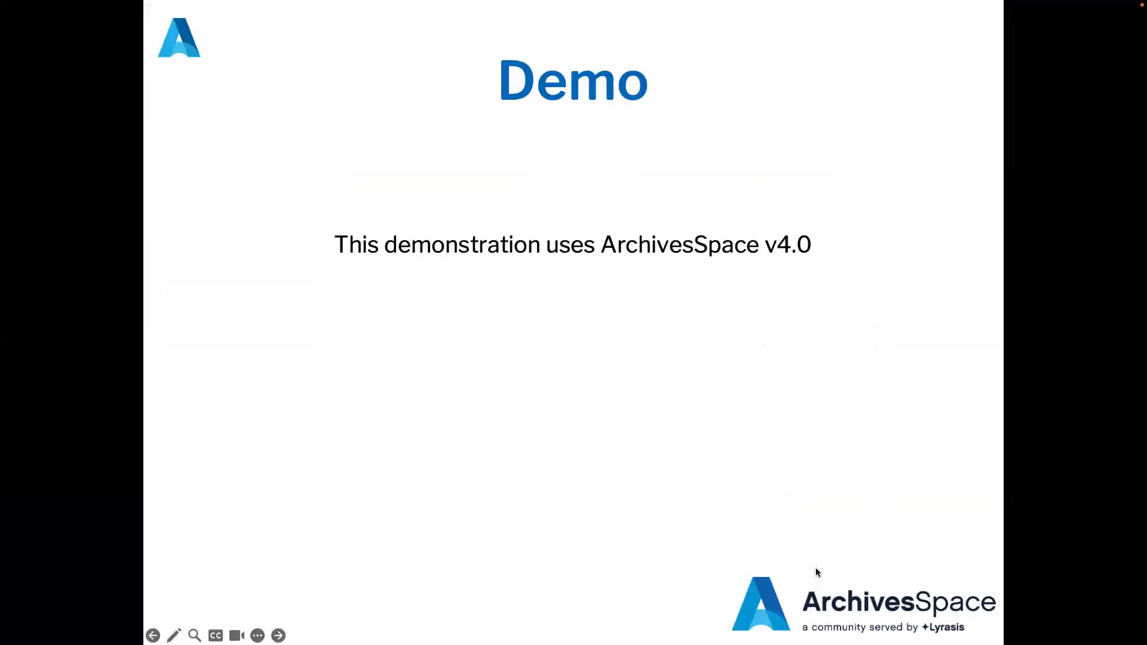
left_click(647, 373)
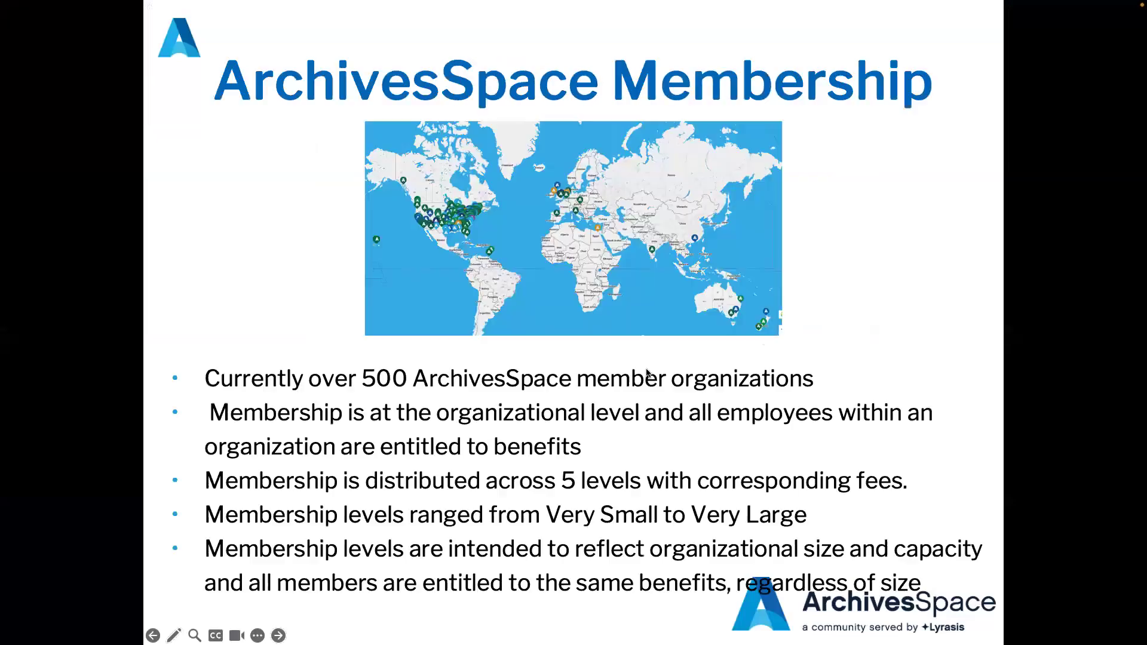